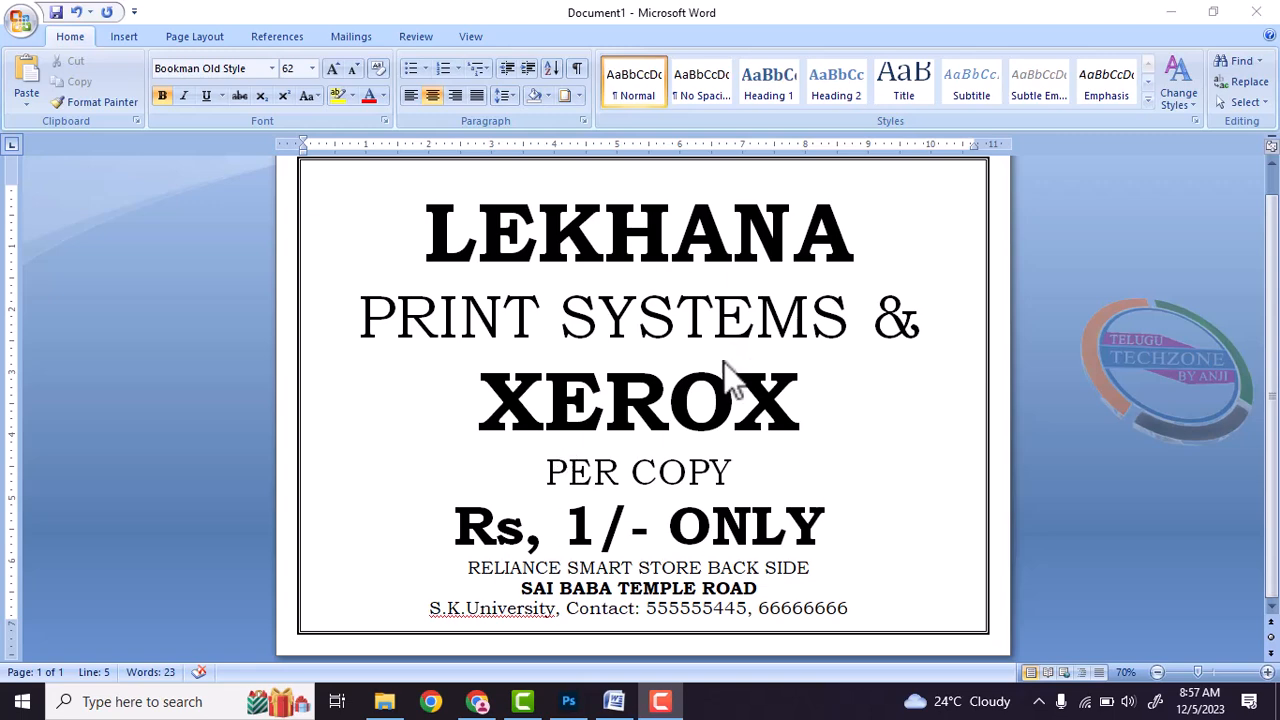
Step: Create a new blank document
scroll(697, 460, "up", 1)
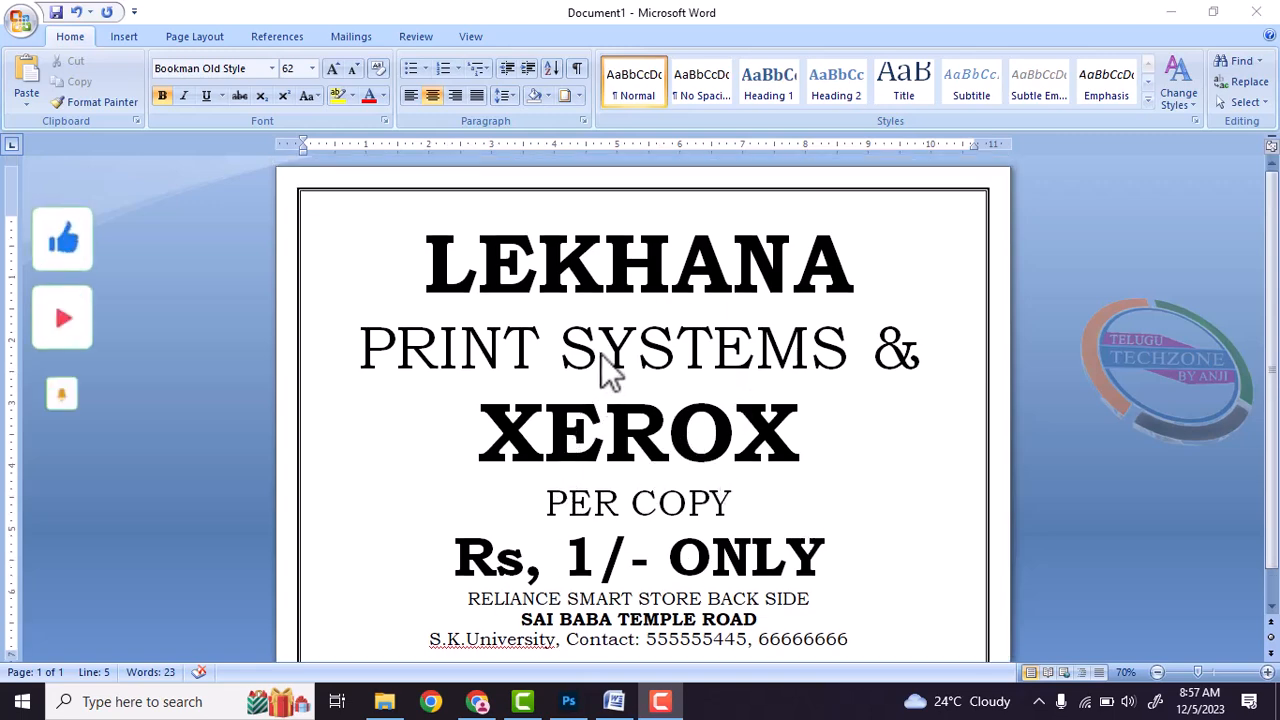
scroll(602, 357, "down", 1)
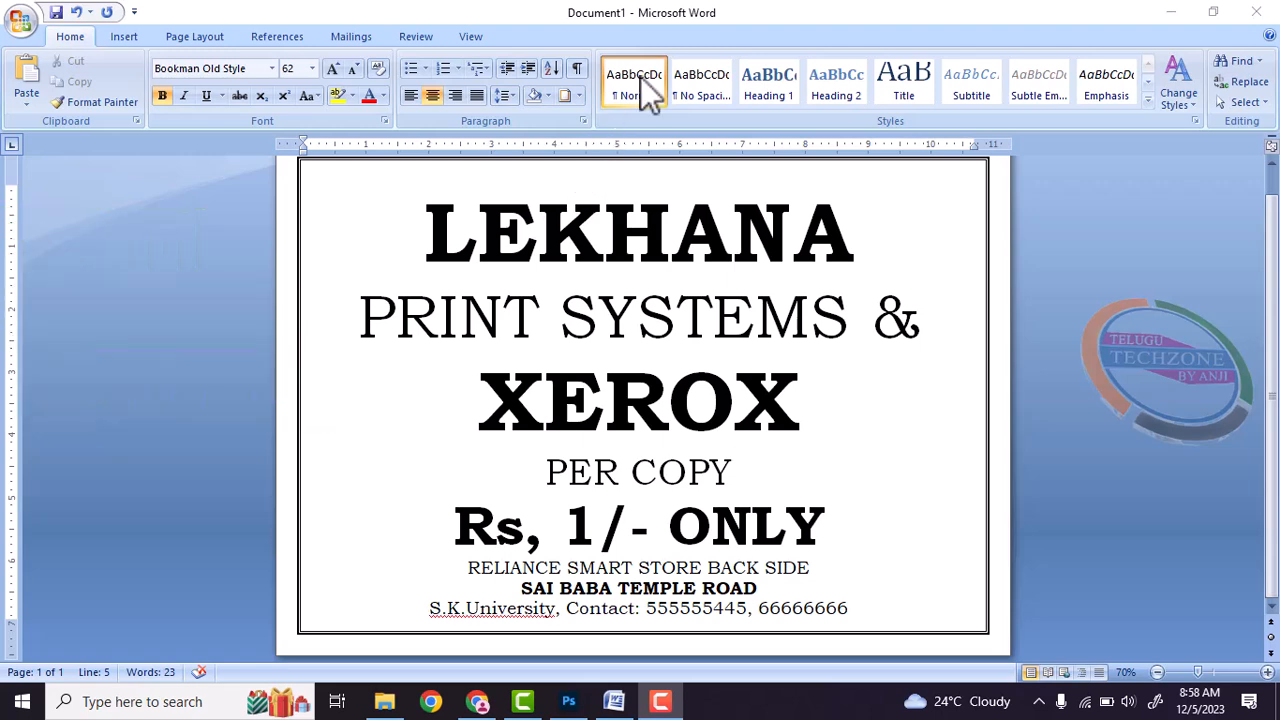
left_click(28, 25)
left_click(30, 28)
left_click(81, 62)
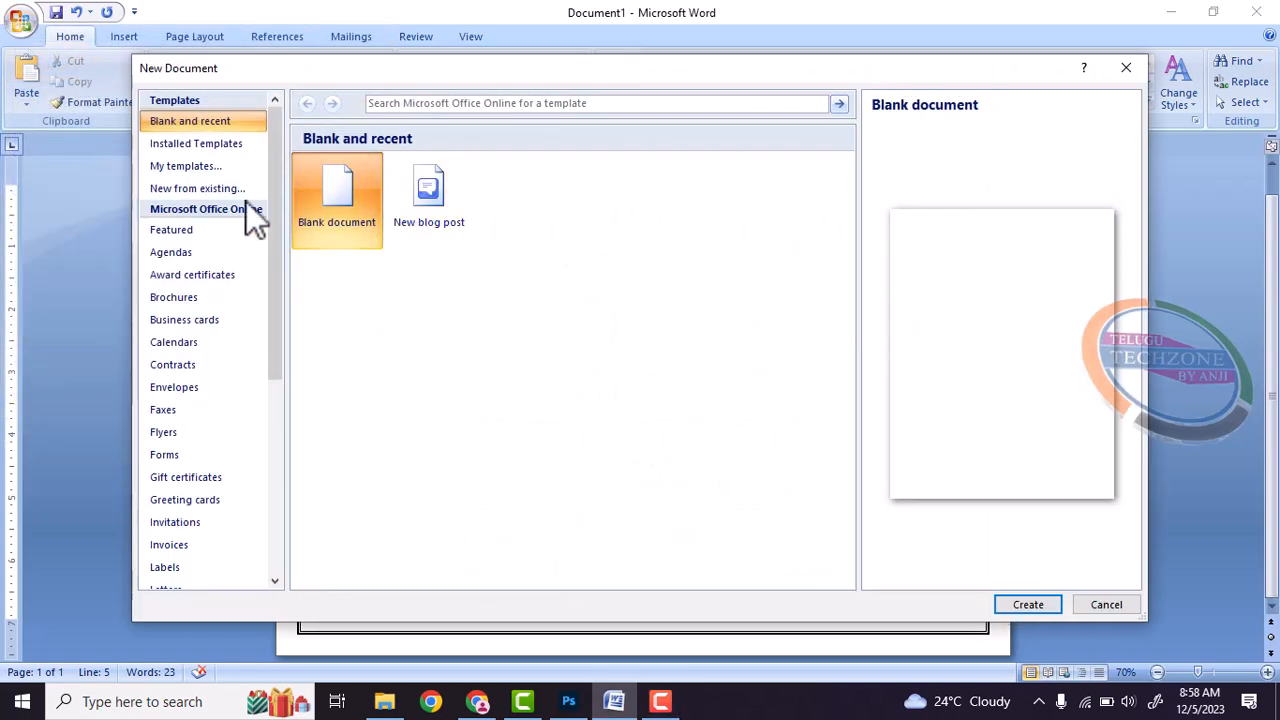
left_click(1027, 605)
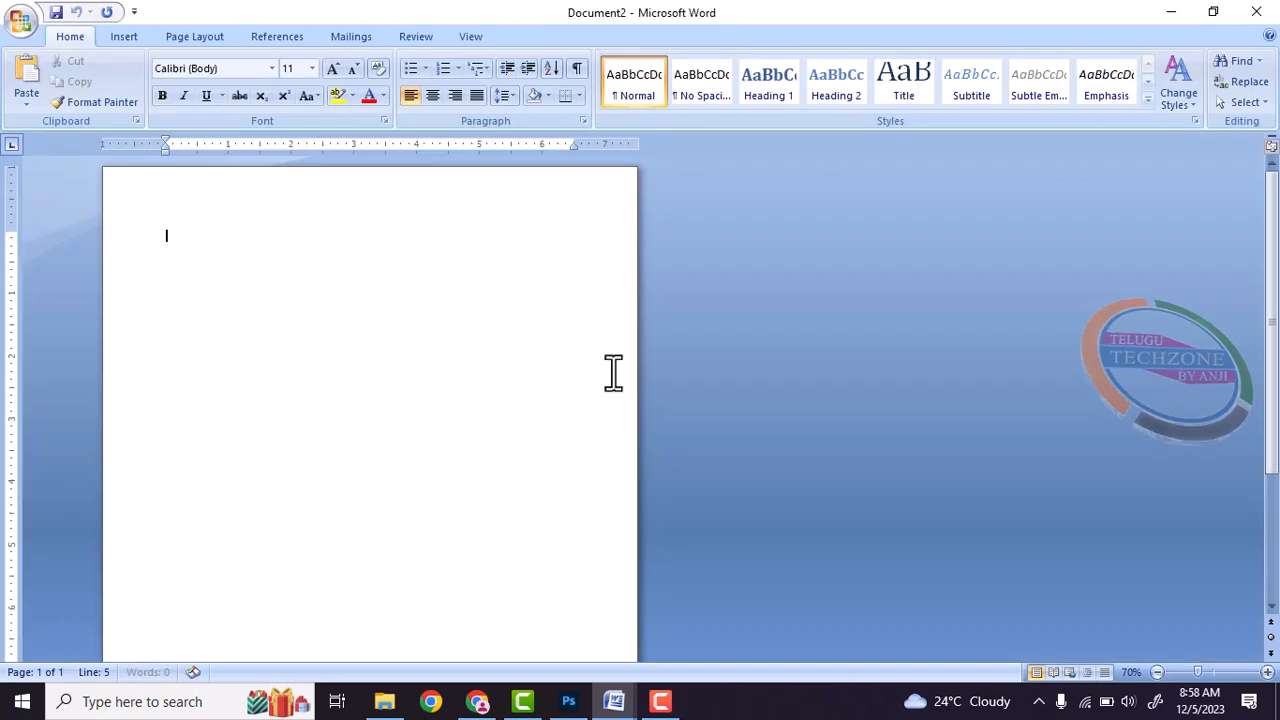
left_click(1267, 672)
left_click(1267, 672)
left_click(1267, 672)
left_click(1267, 672)
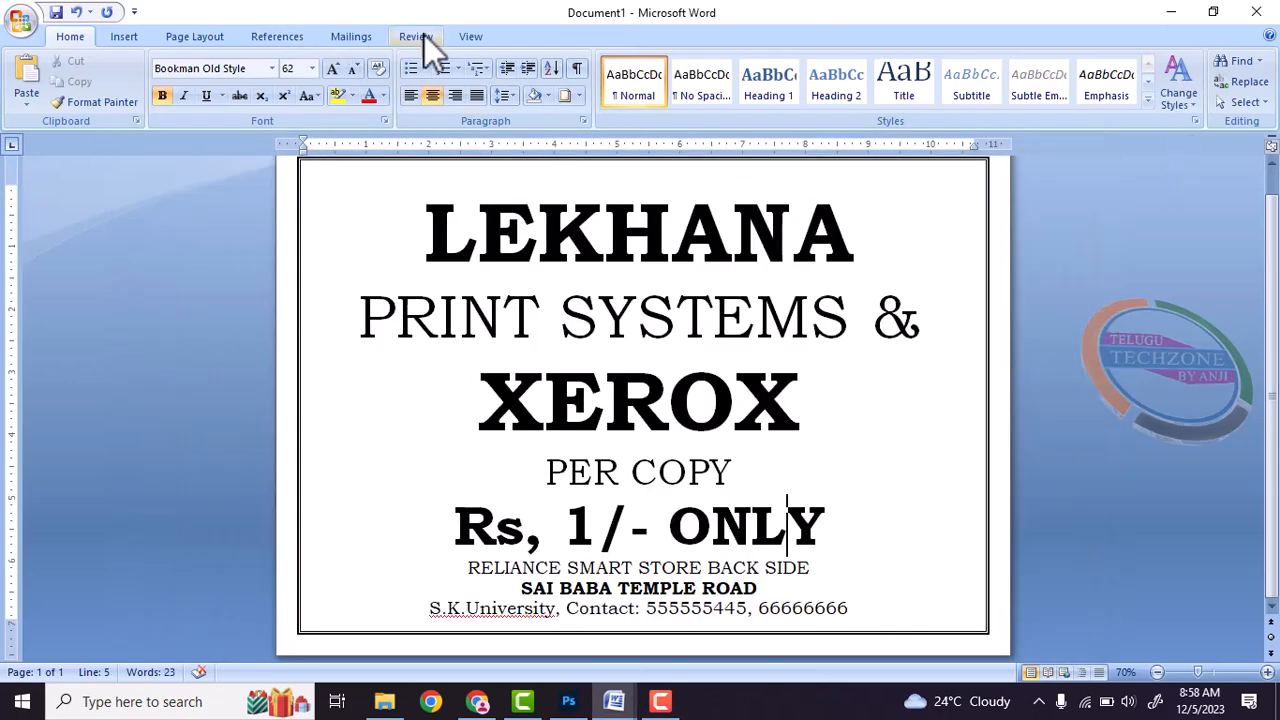
Step: Return from the sample poster to the blank Document2 and maximize its window
scroll(654, 363, "up", 1)
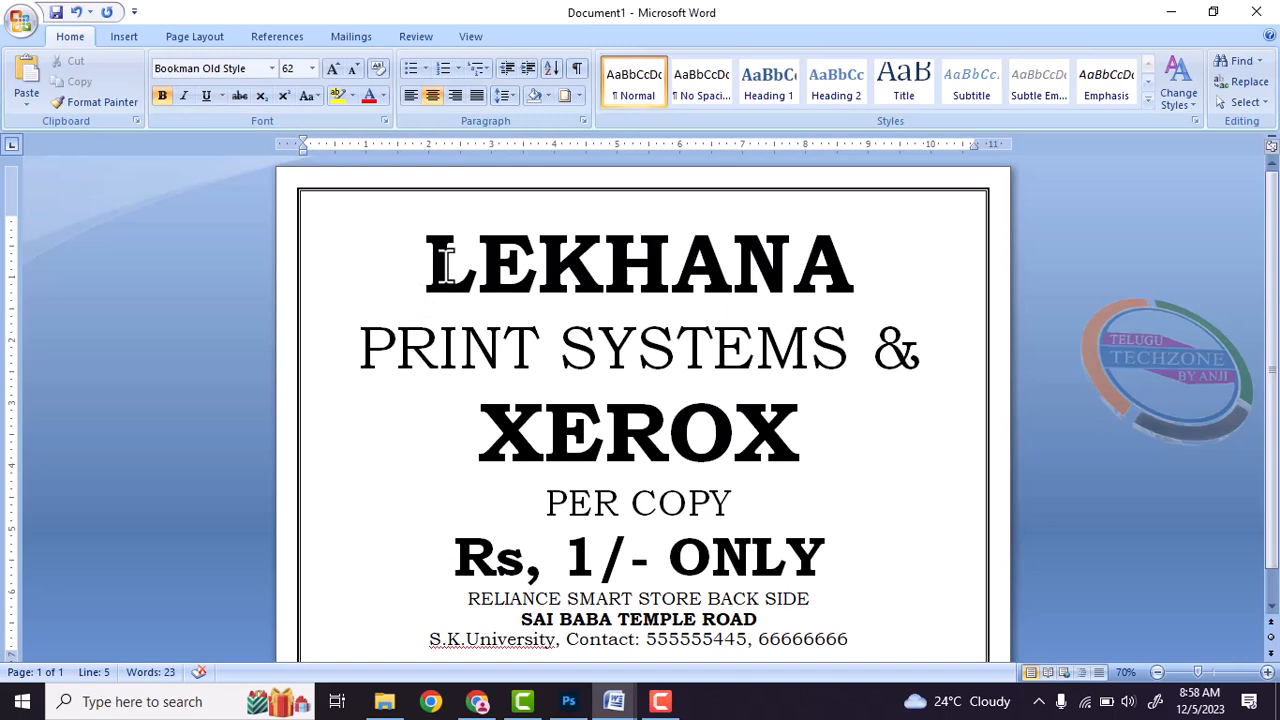
scroll(445, 275, "down", 1)
mouse_move(614, 705)
left_click(651, 657)
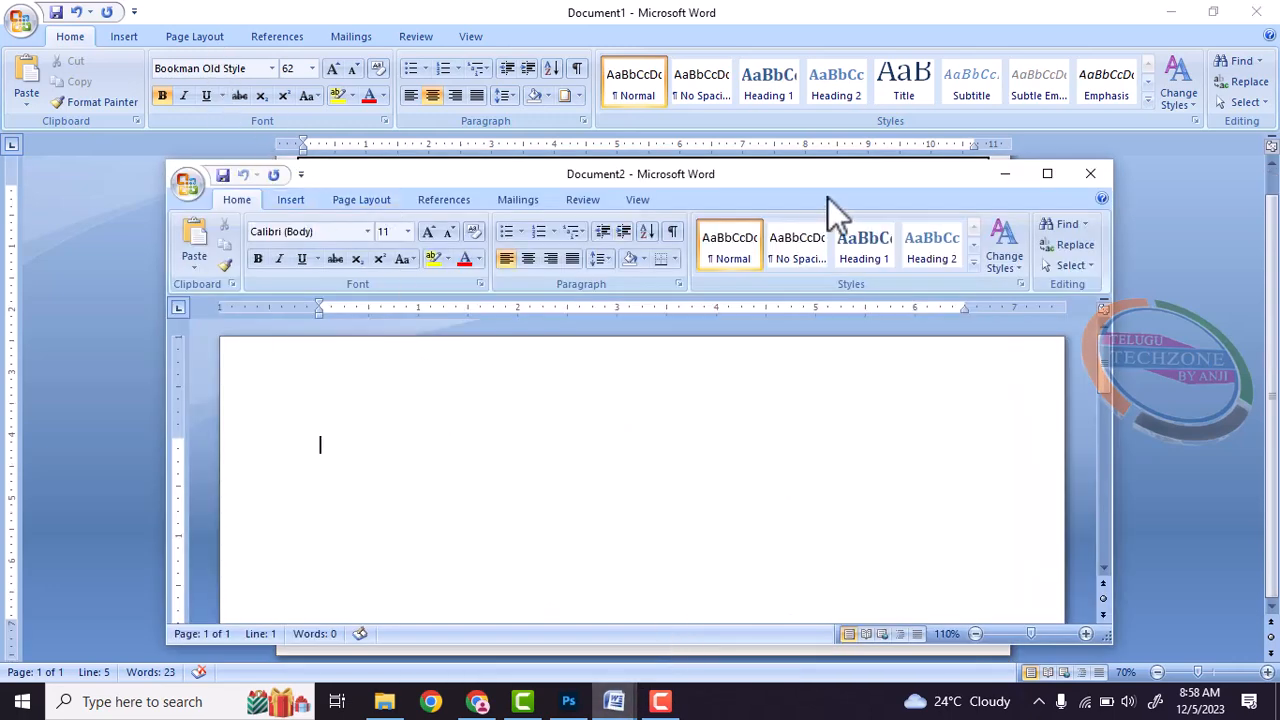
left_click(1046, 176)
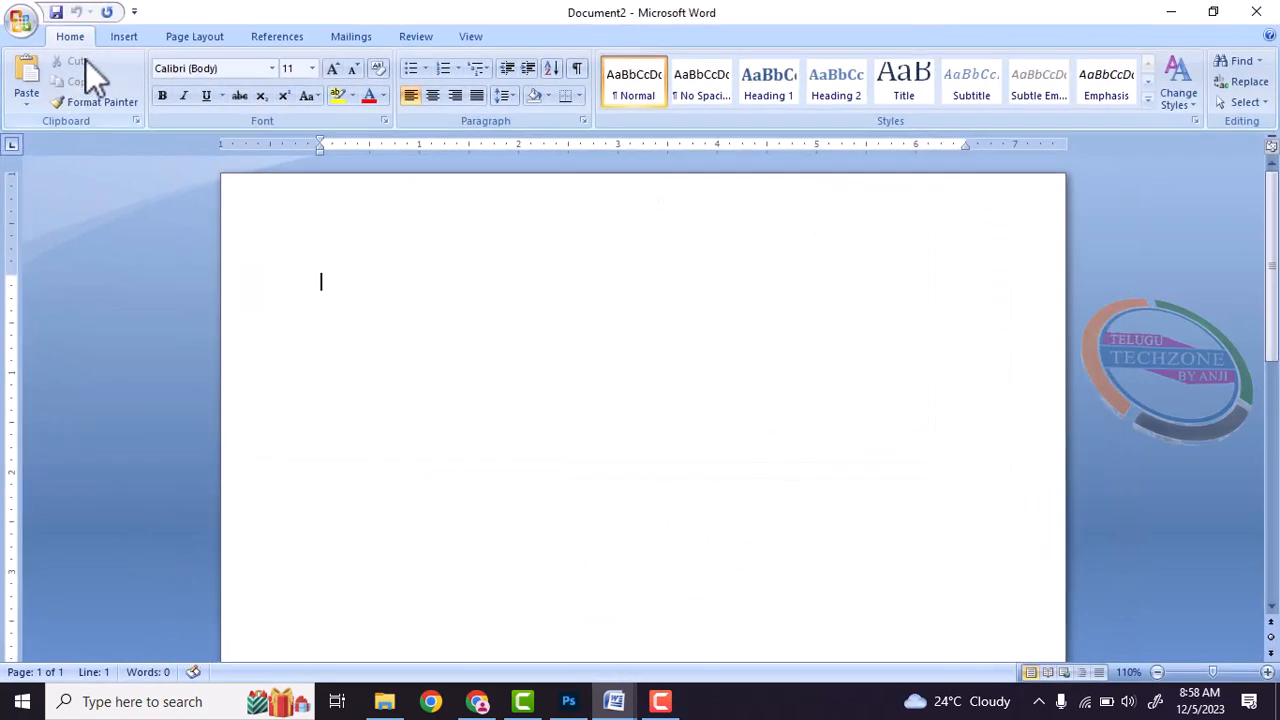
Step: Set the page to landscape orientation with the A4 210 x 297 mm paper size
left_click(196, 37)
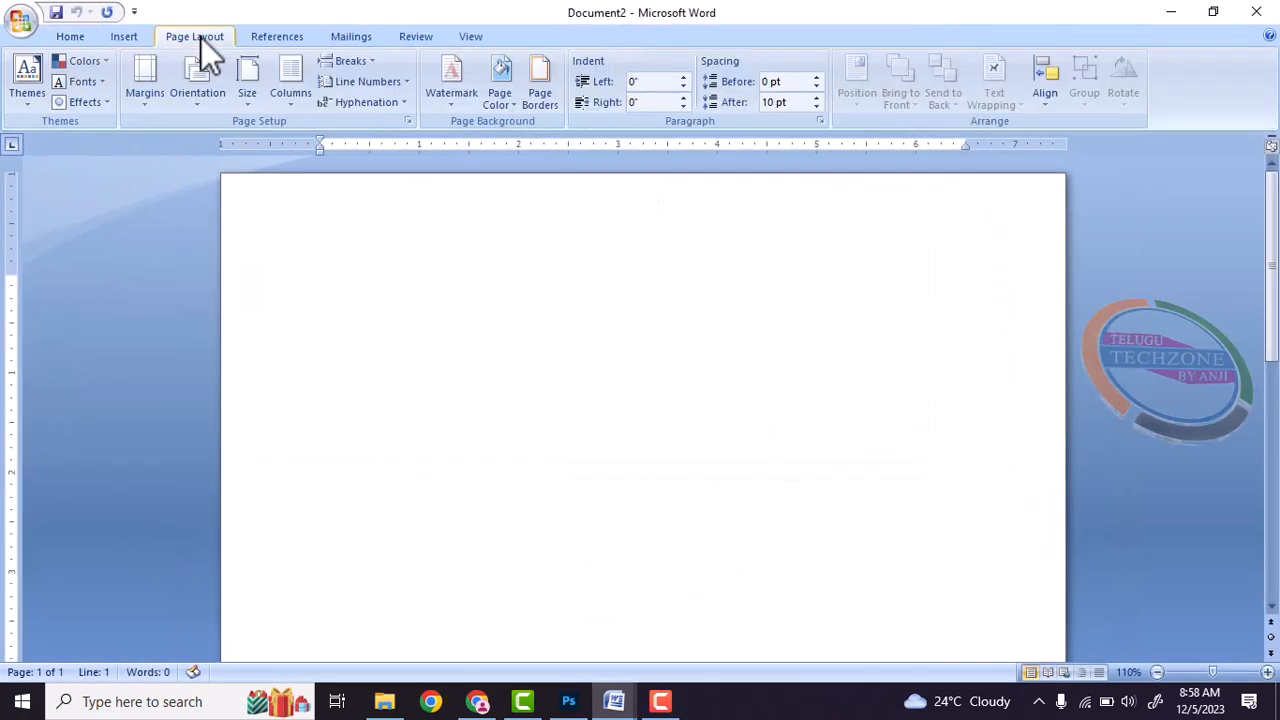
left_click(192, 111)
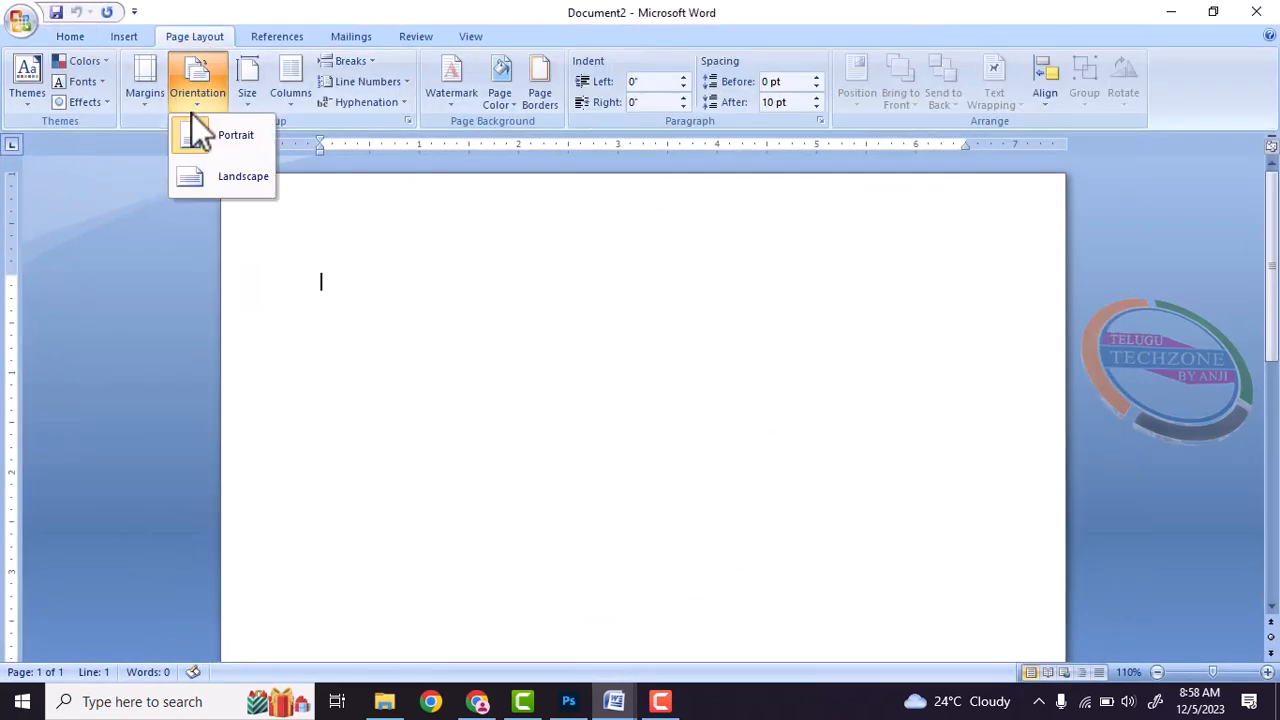
left_click(250, 185)
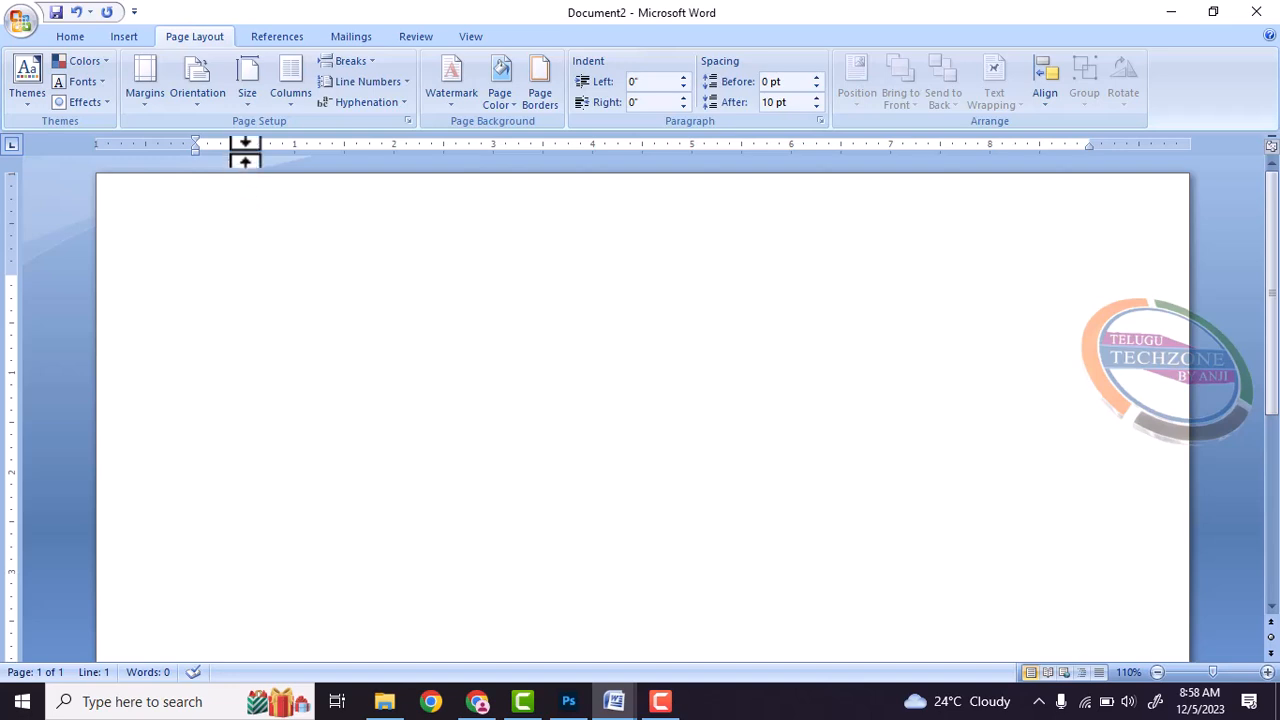
left_click(248, 89)
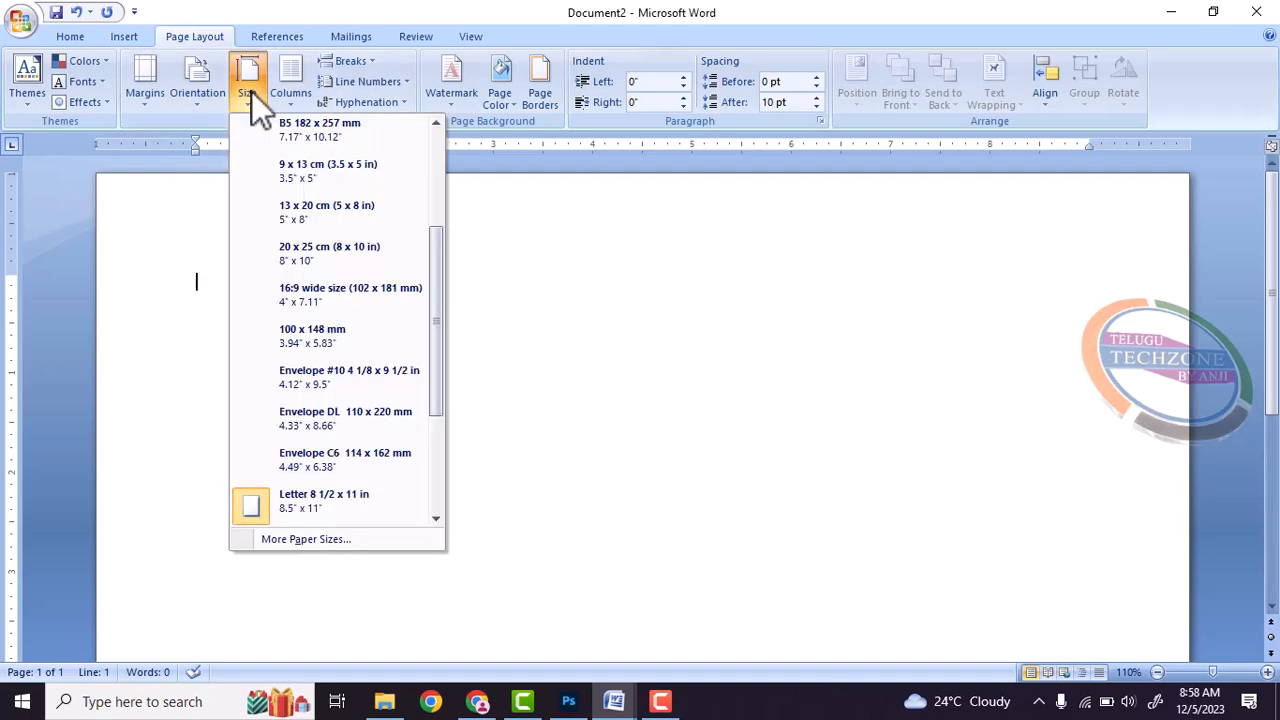
scroll(304, 168, "up", 3)
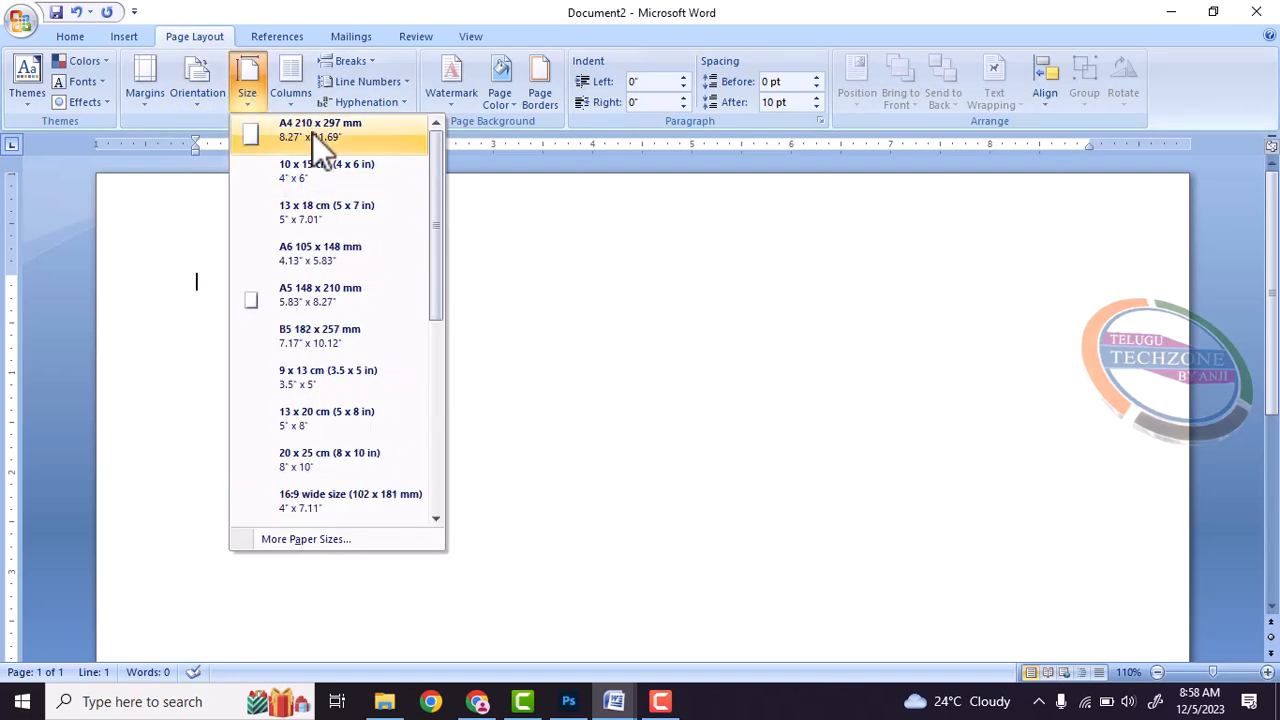
left_click(312, 132)
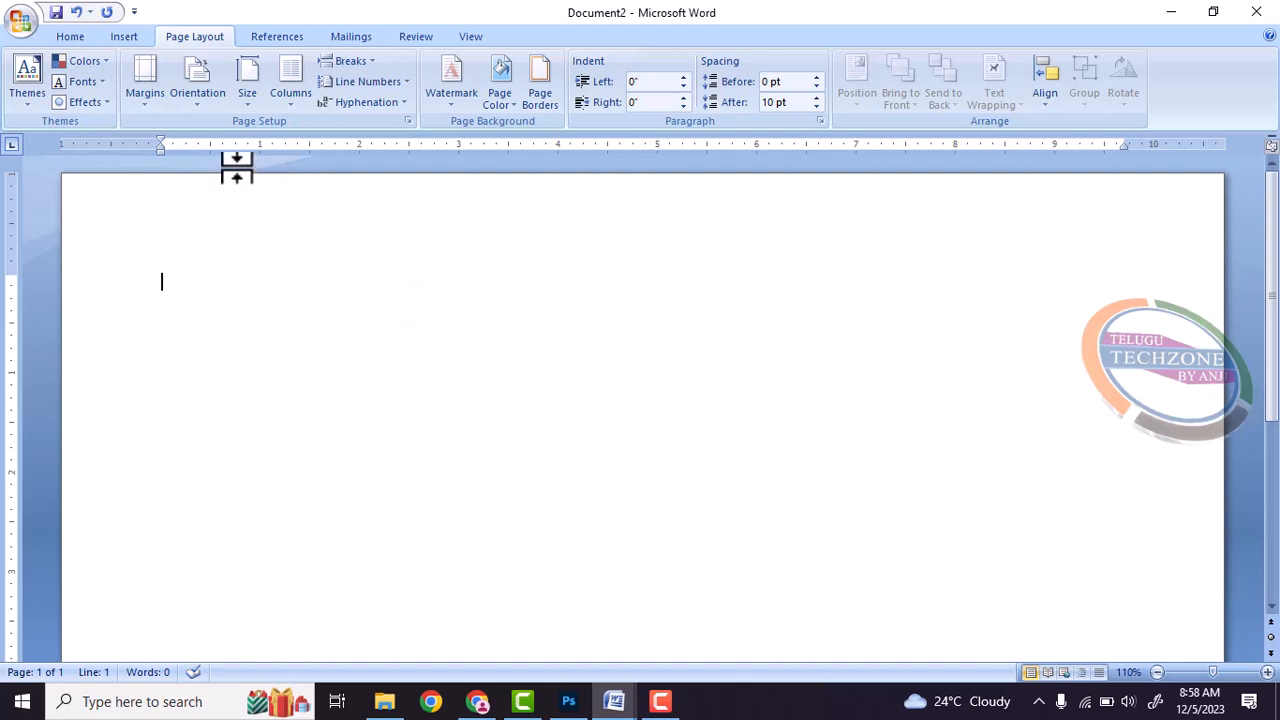
left_click(247, 98)
left_click(466, 350)
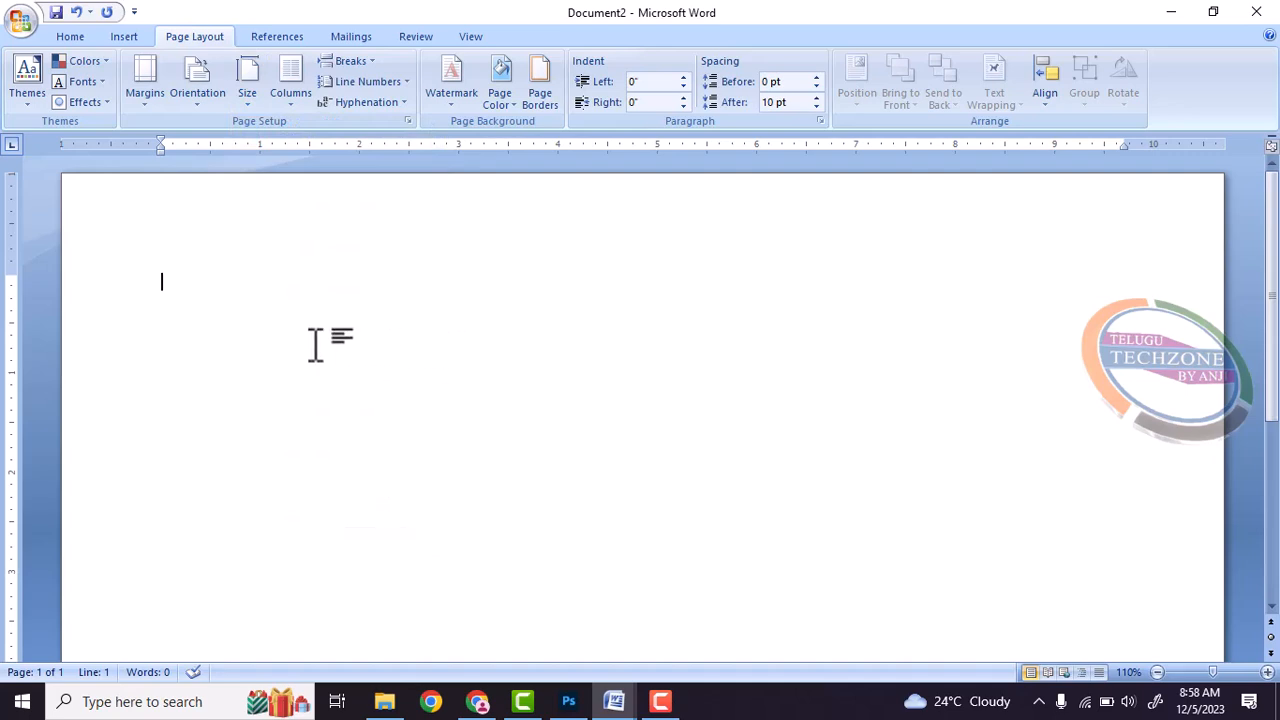
Step: Enter the shop title on three separate lines: "LEKHANA", "PRINT SYSTEMS &" and "XEROX"
type("LEKHANA")
key("Return")
type("PRIN")
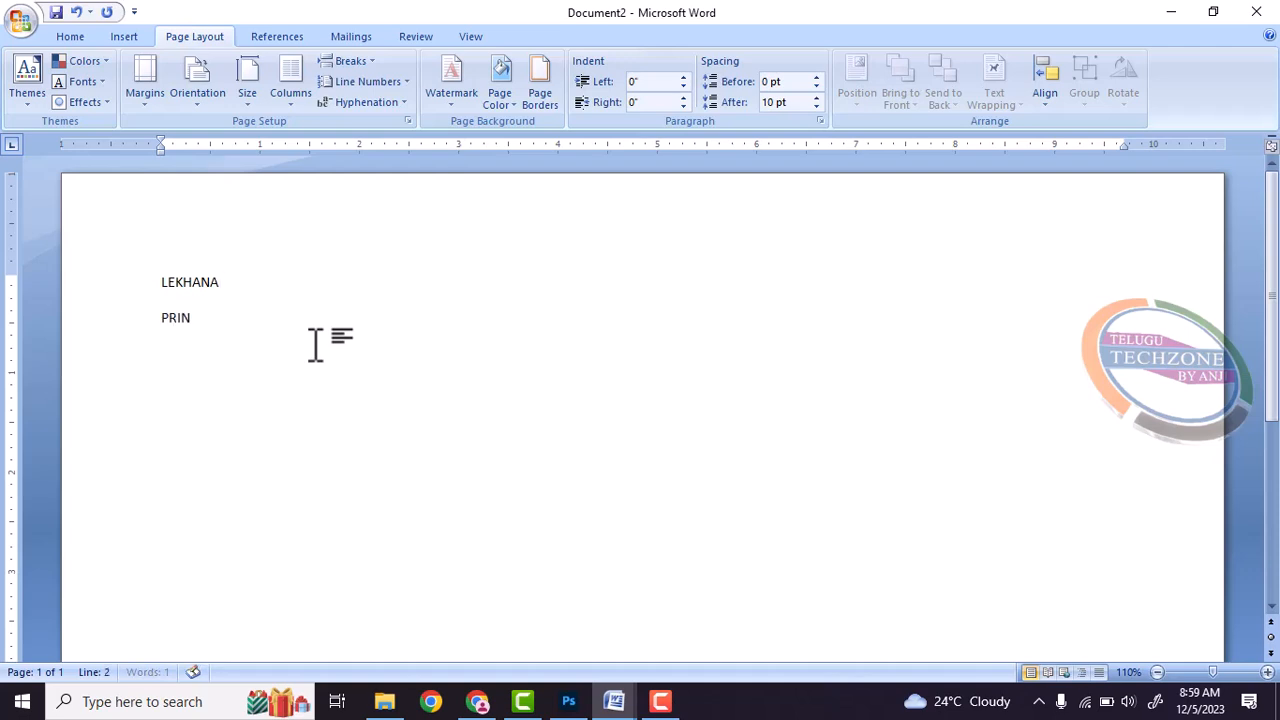
type("TE")
key("BackSpace")
type("SYSTEMS &")
key("Return")
type("XERP")
key("BackSpace")
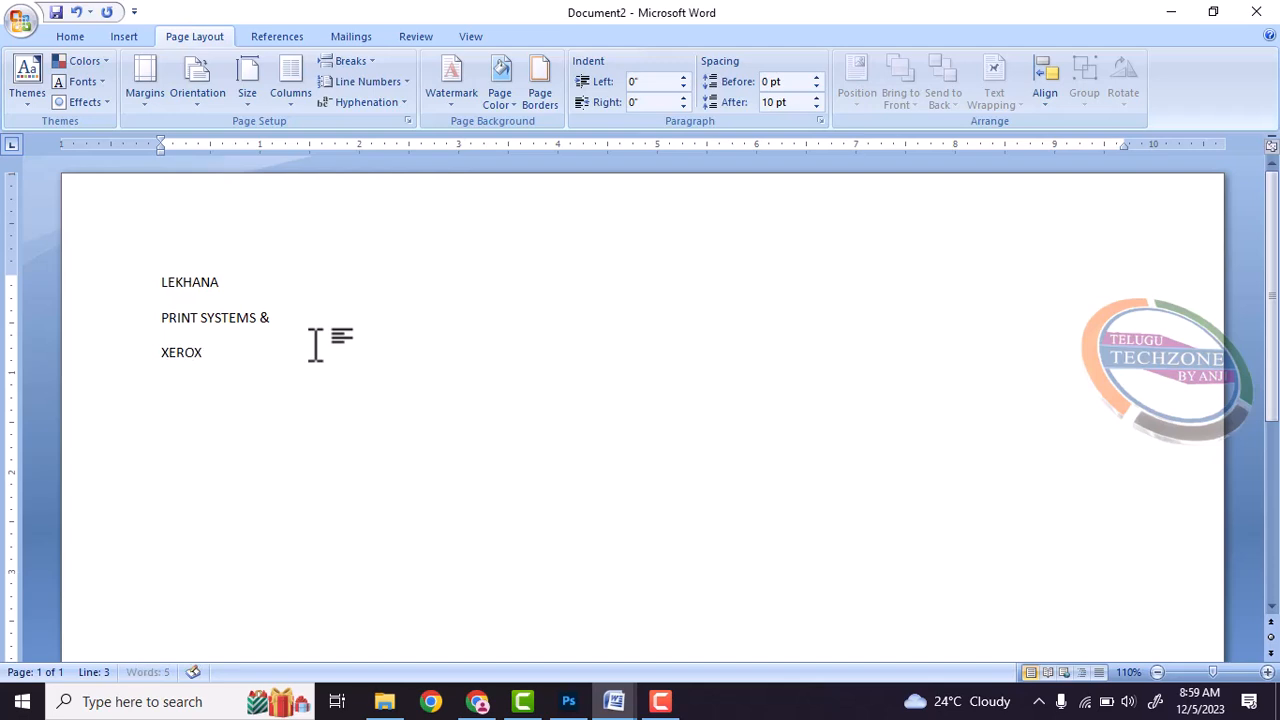
Step: Add the price text below the title on two lines: "PER COPY" and "Rs.1/- ONLY"
type("PER COPY")
key("Return")
type("RS")
key("BackSpace")
type("s.")
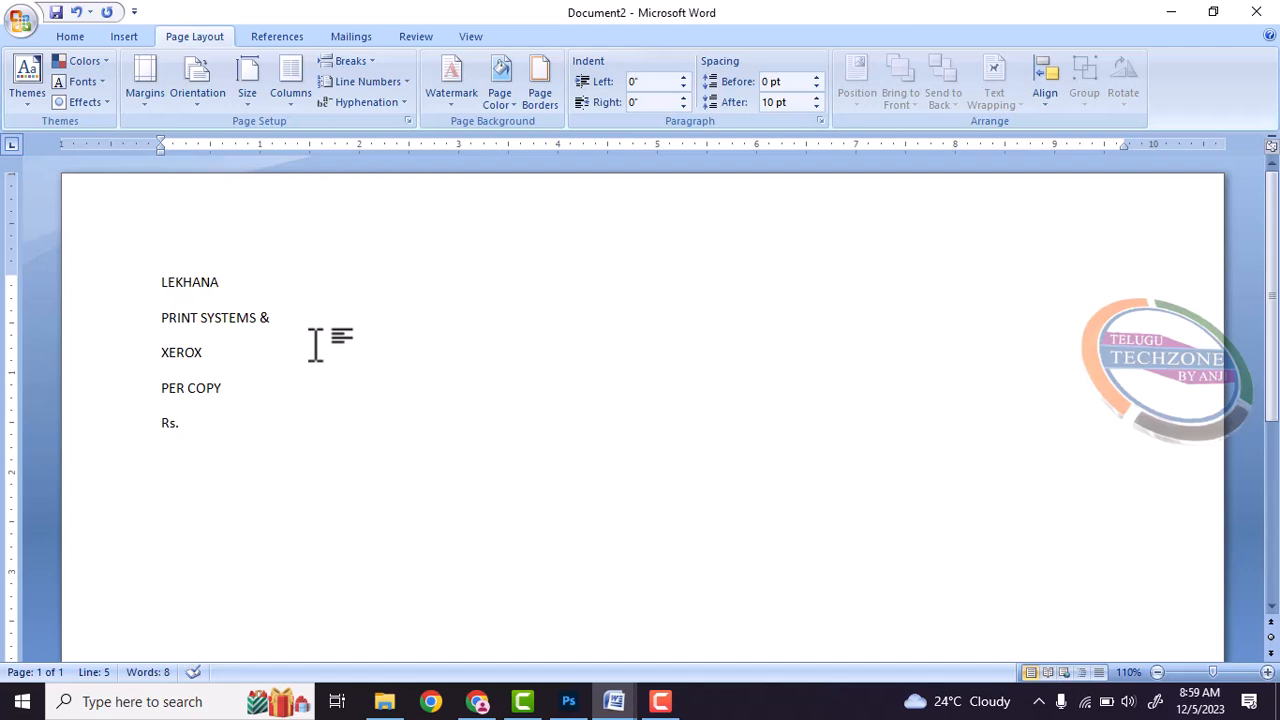
type("1/- ONLY")
key("Return")
Step: Add the shop's address in capitals on two lines: the landmark store line and the temple road line
type("Re")
key("BackSpace")
key("BackSpace")
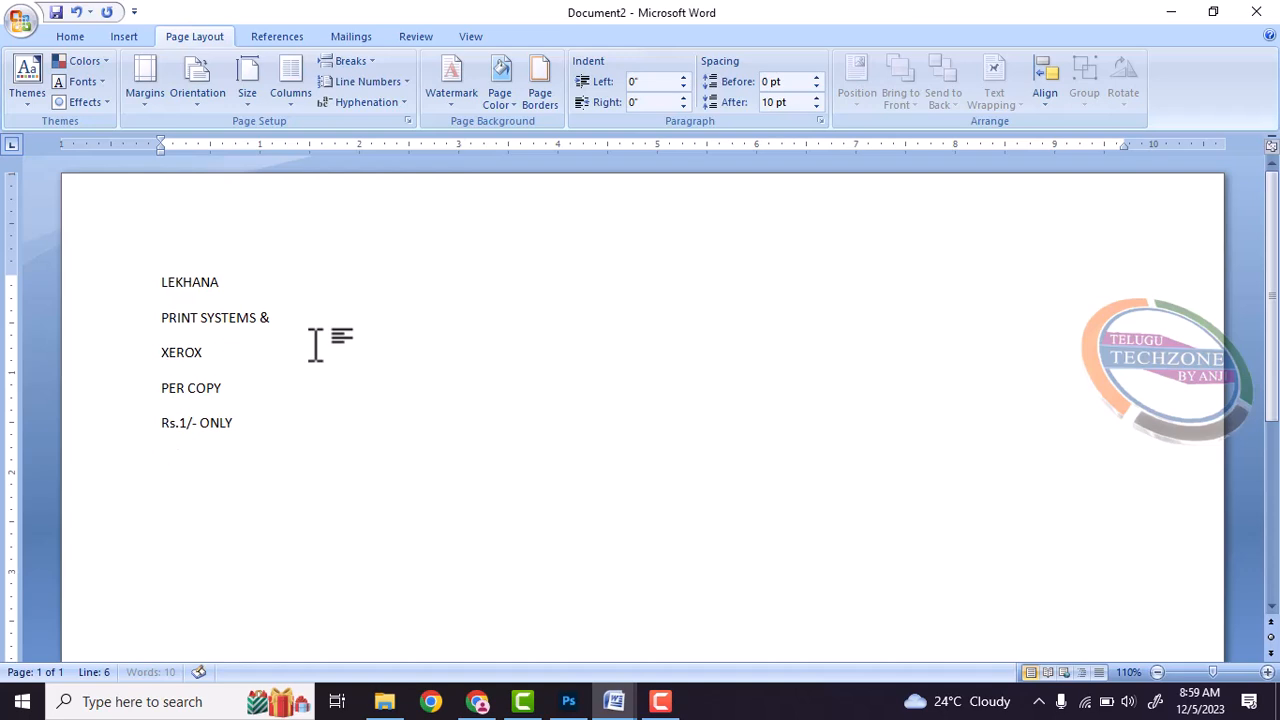
type("RELIANCE SMART STOR")
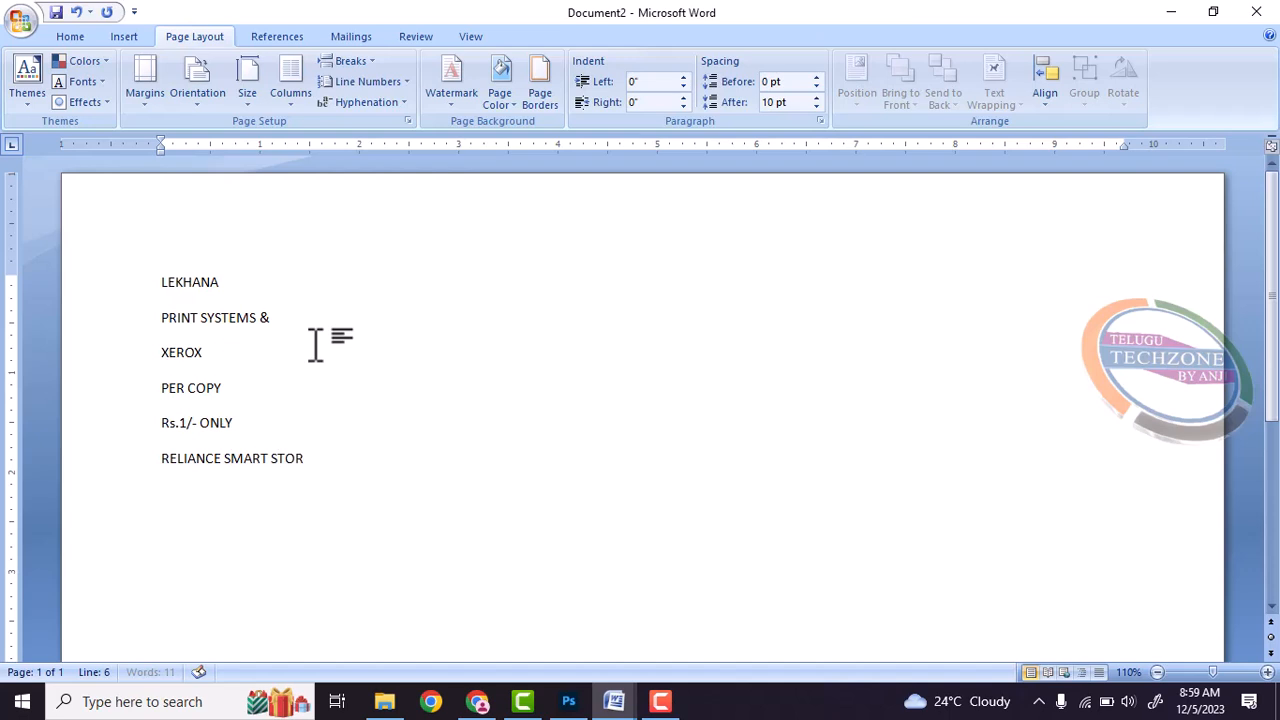
type(",")
key("BackSpace")
type("BACK SIDE")
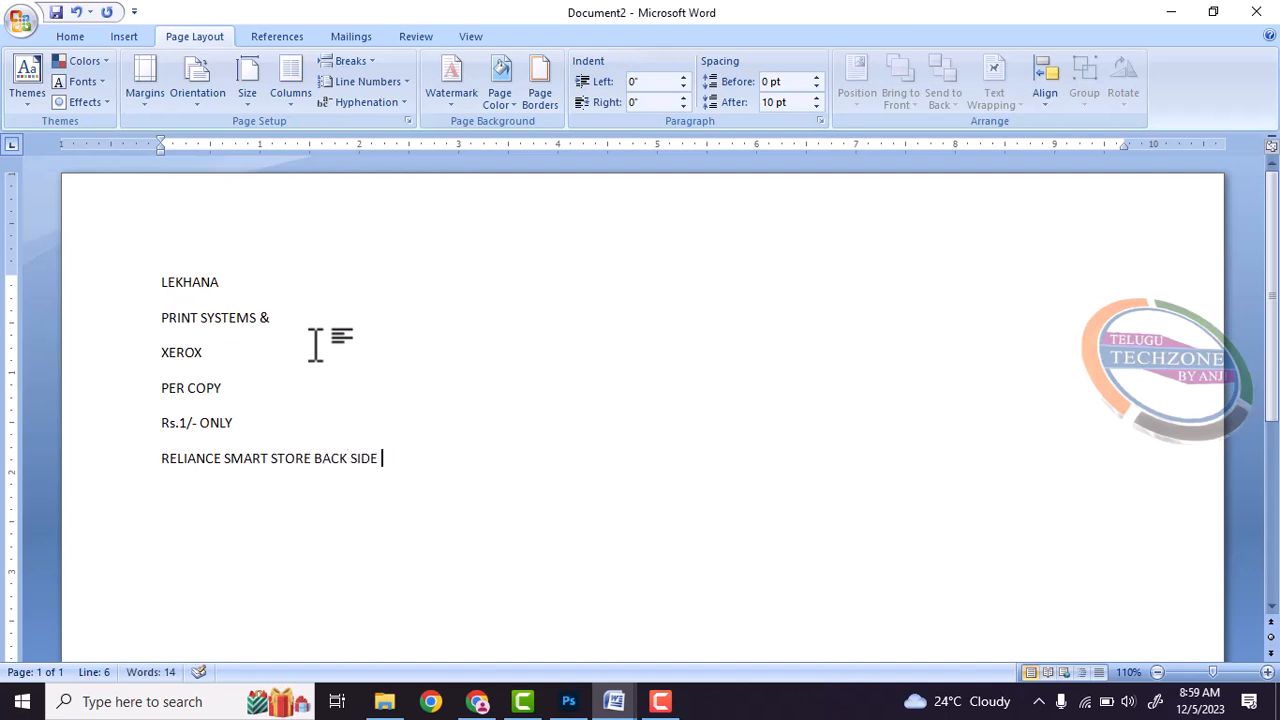
key("Return")
type("SAI BABA TEMPLE ROAD")
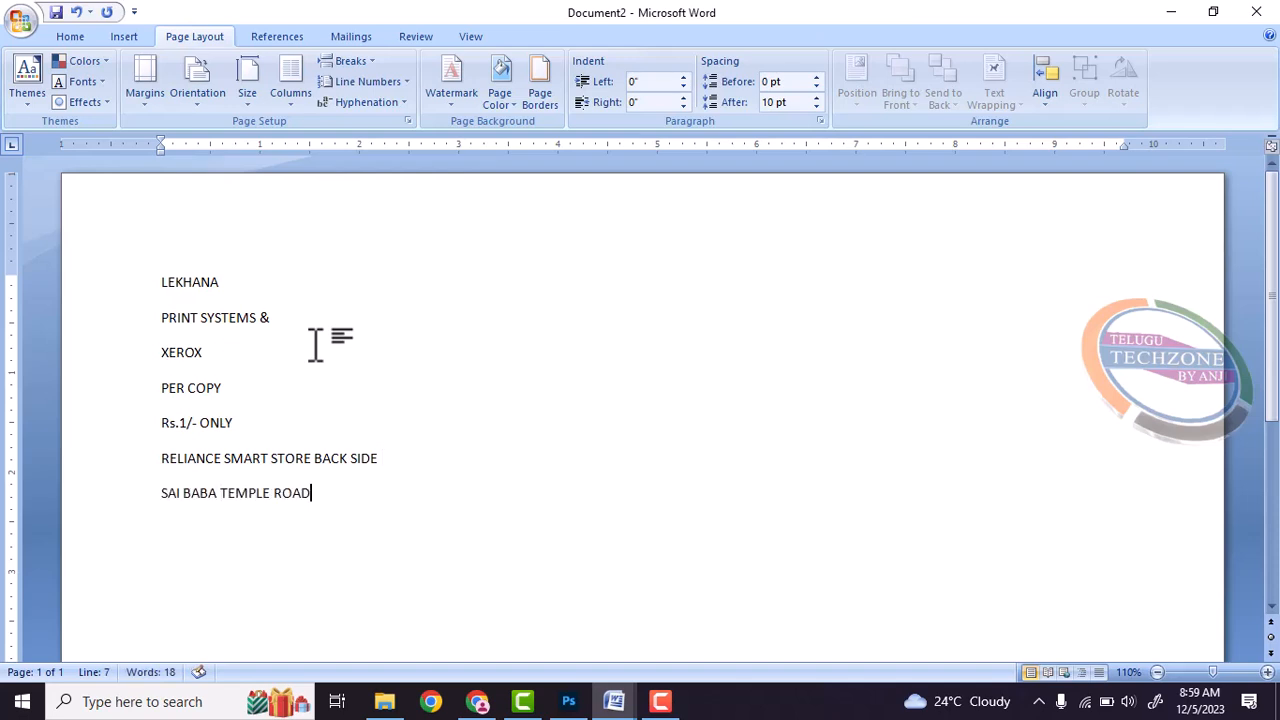
Step: Add a last line with the university locality, followed by "Contact:-" and the two phone numbers
key("Return")
type("S.K.UNIVER")
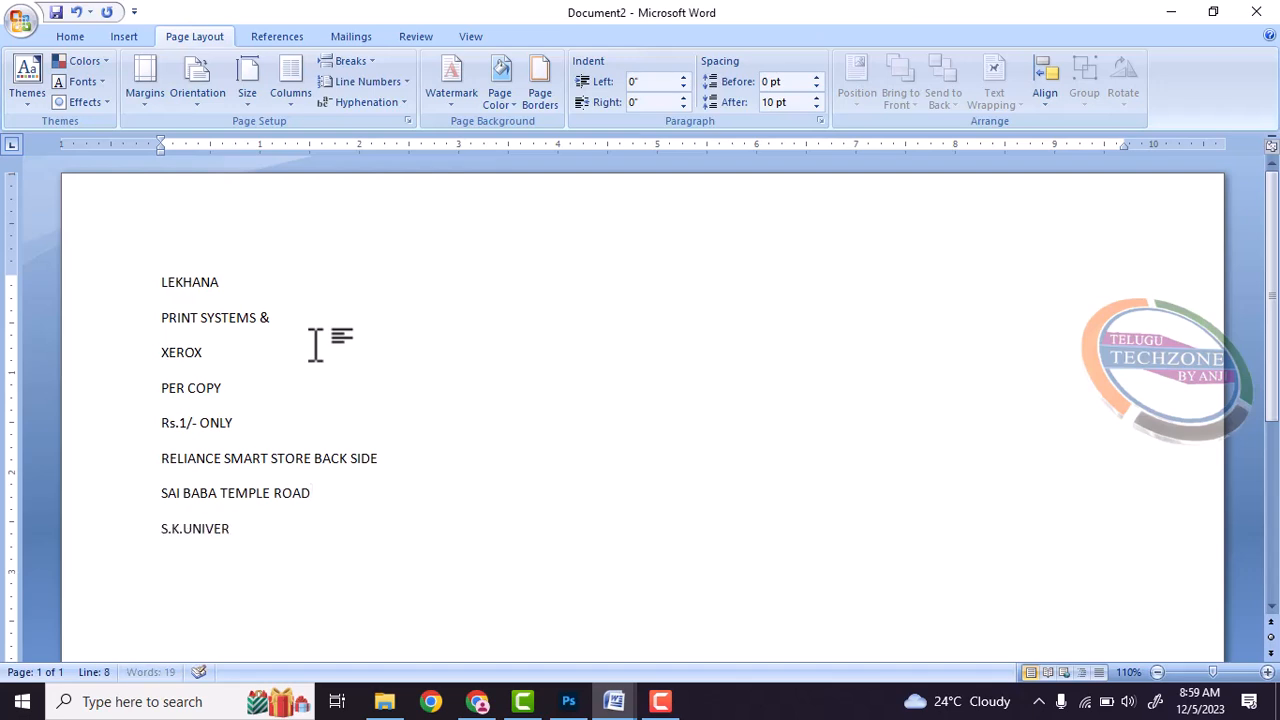
type("SIT")
key("BackSpace")
type("ty, Contact")
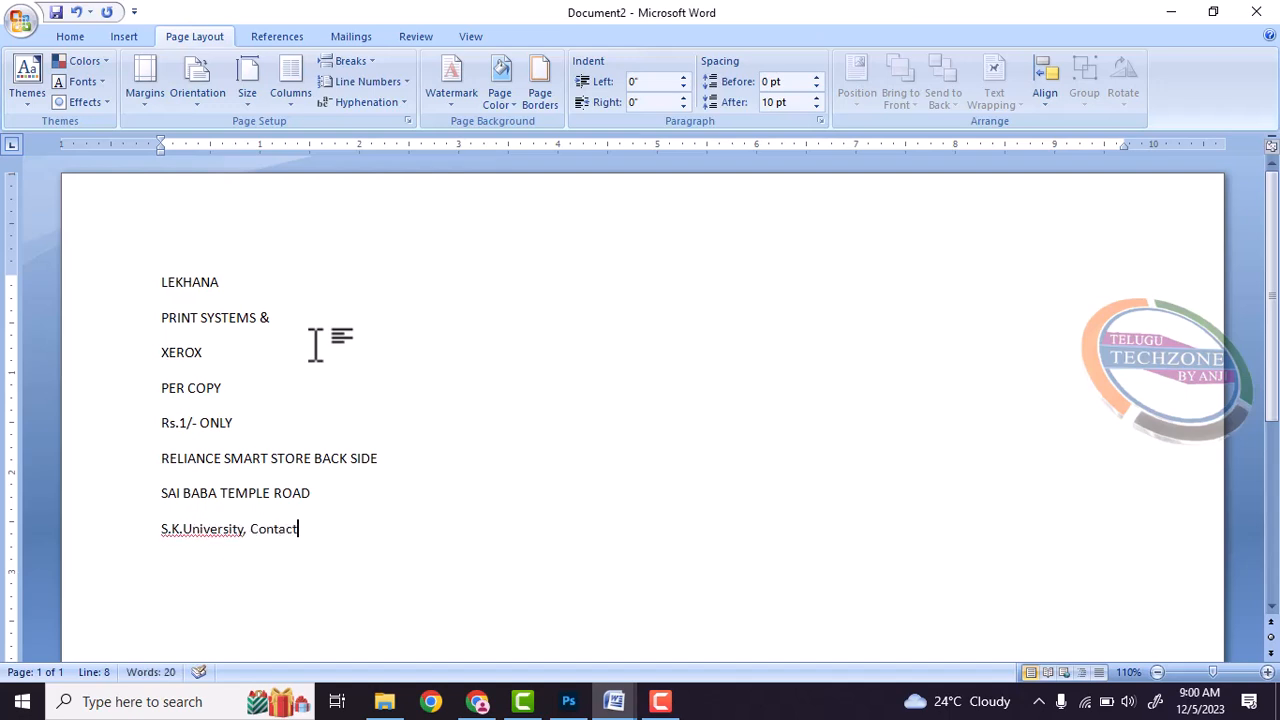
type(":- 555555555 444444444")
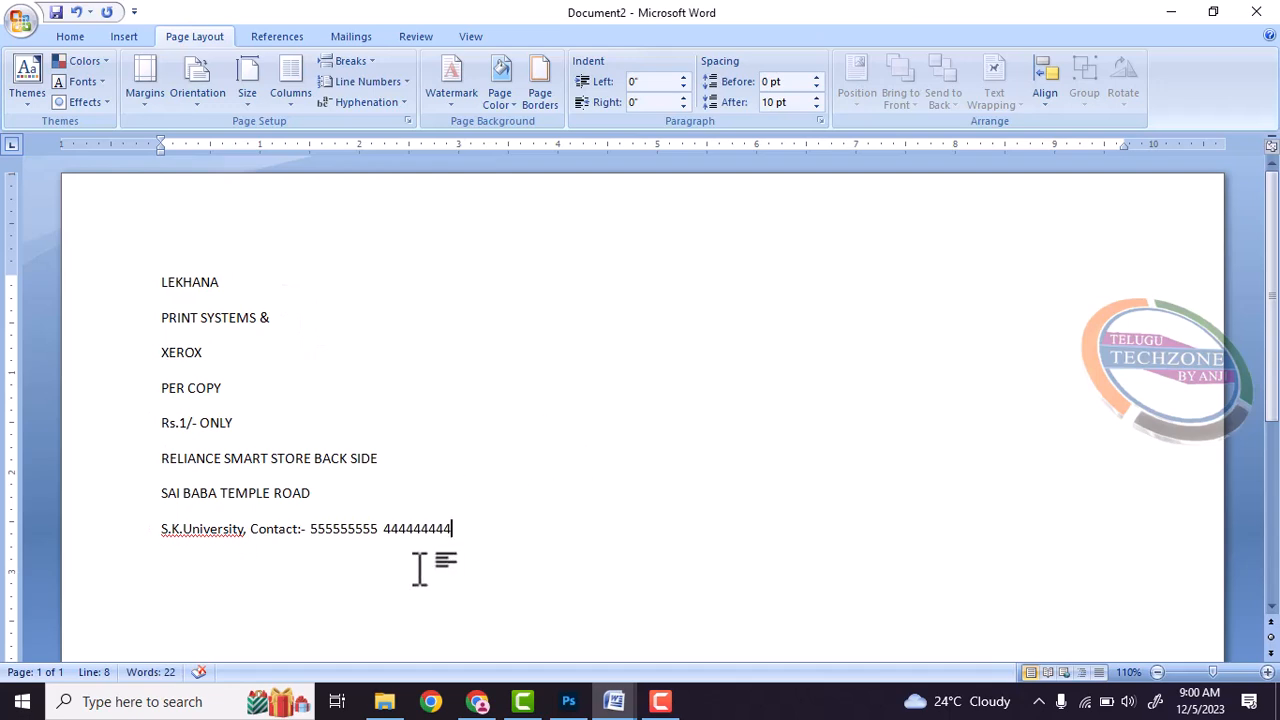
Step: Center all the poster text lines horizontally on the page
left_click_drag(490, 519, 171, 271)
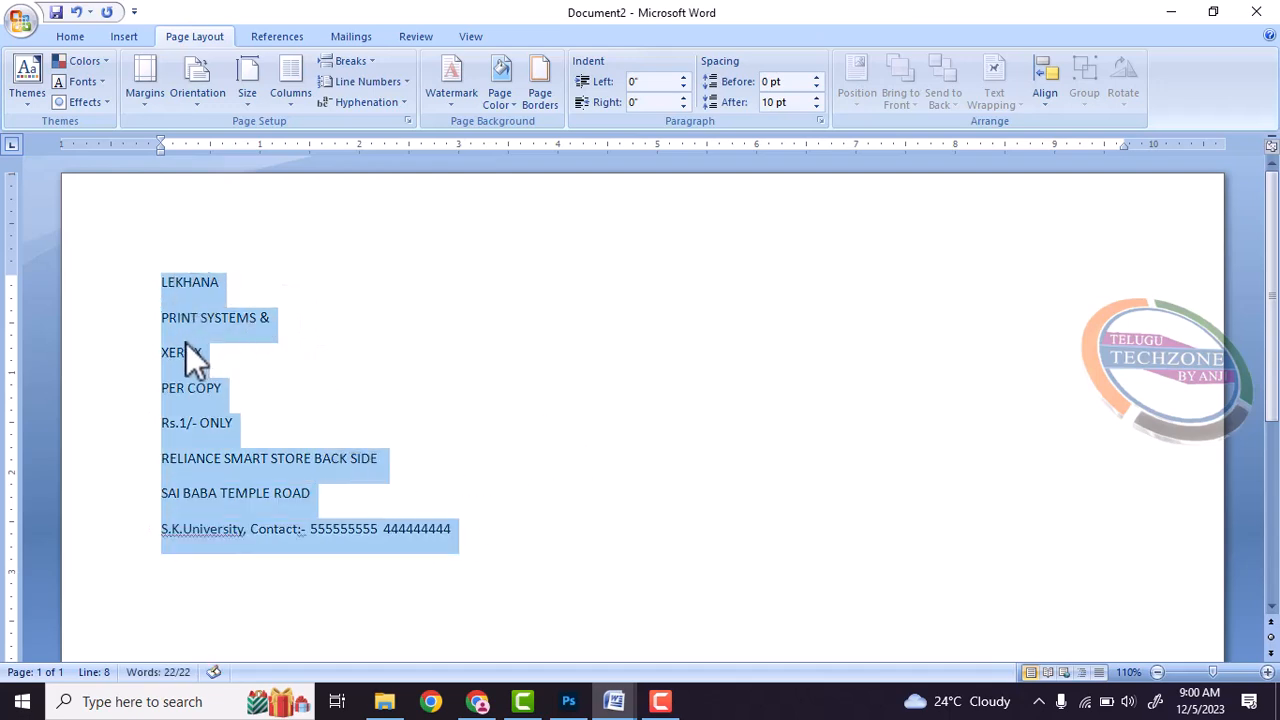
left_click(69, 36)
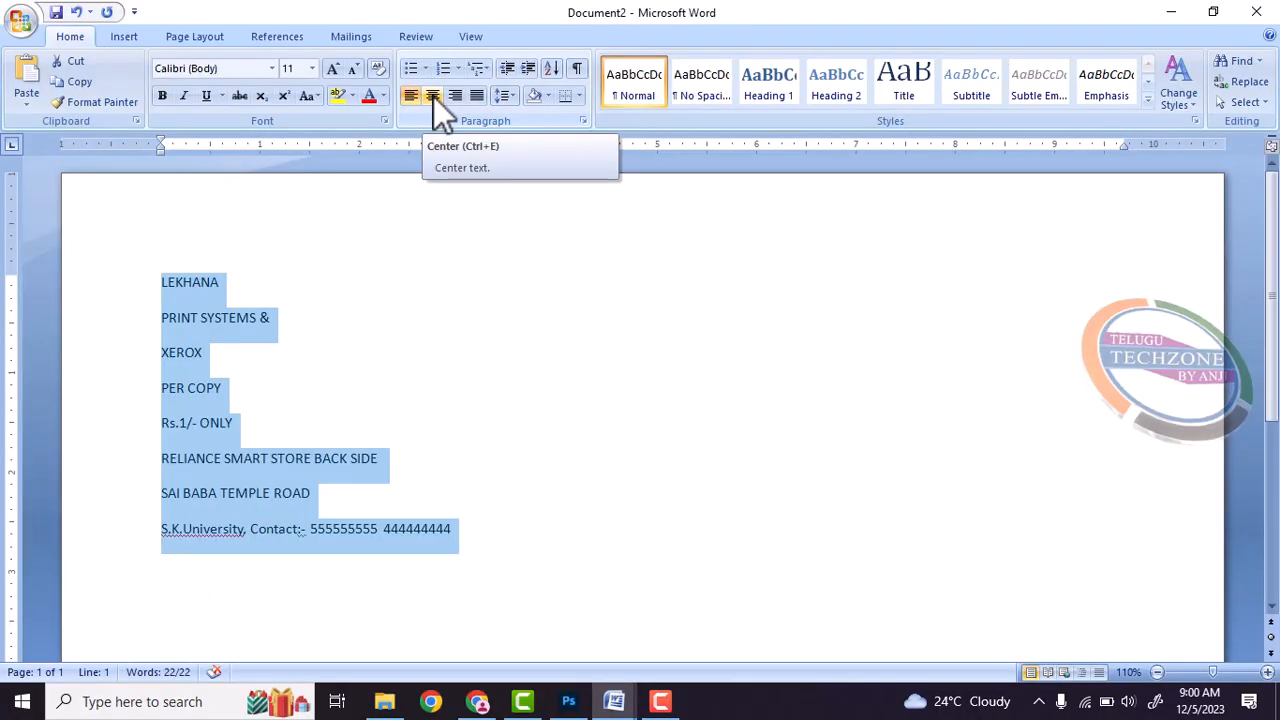
left_click(433, 96)
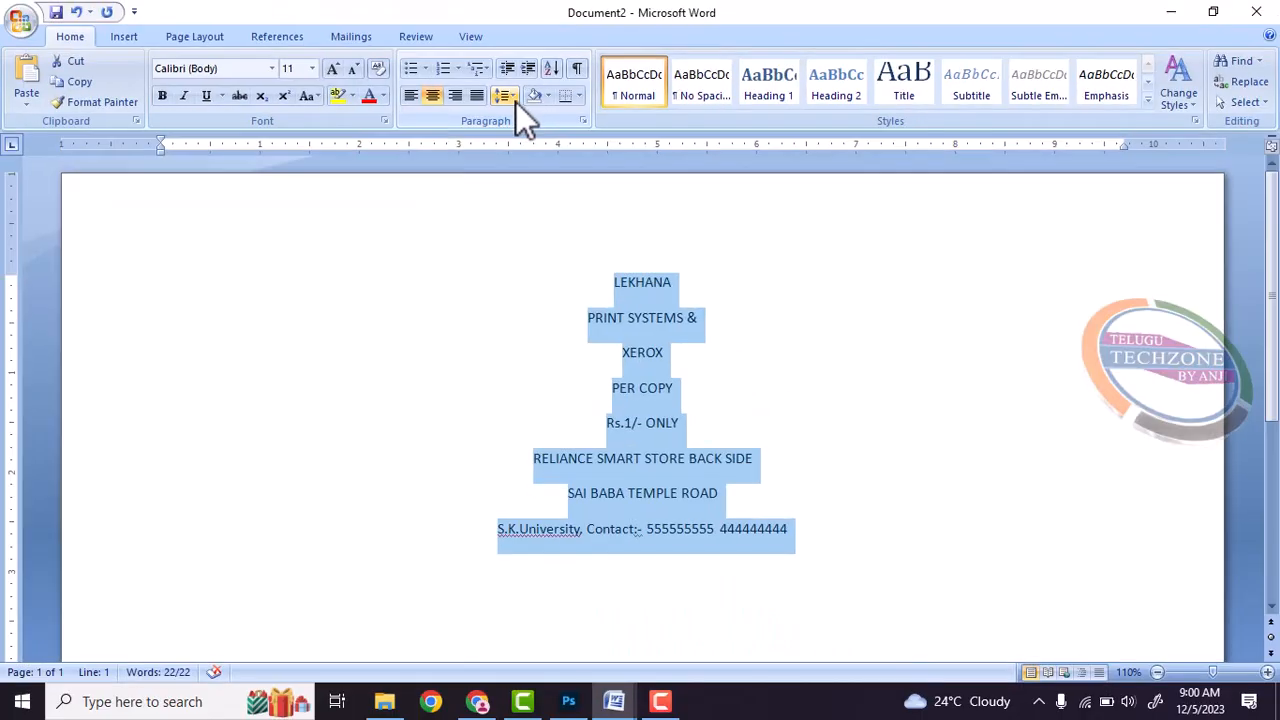
Step: Remove the space after the paragraphs, set their line spacing to 1.0, and change the font to Bookman Old Style
left_click(514, 98)
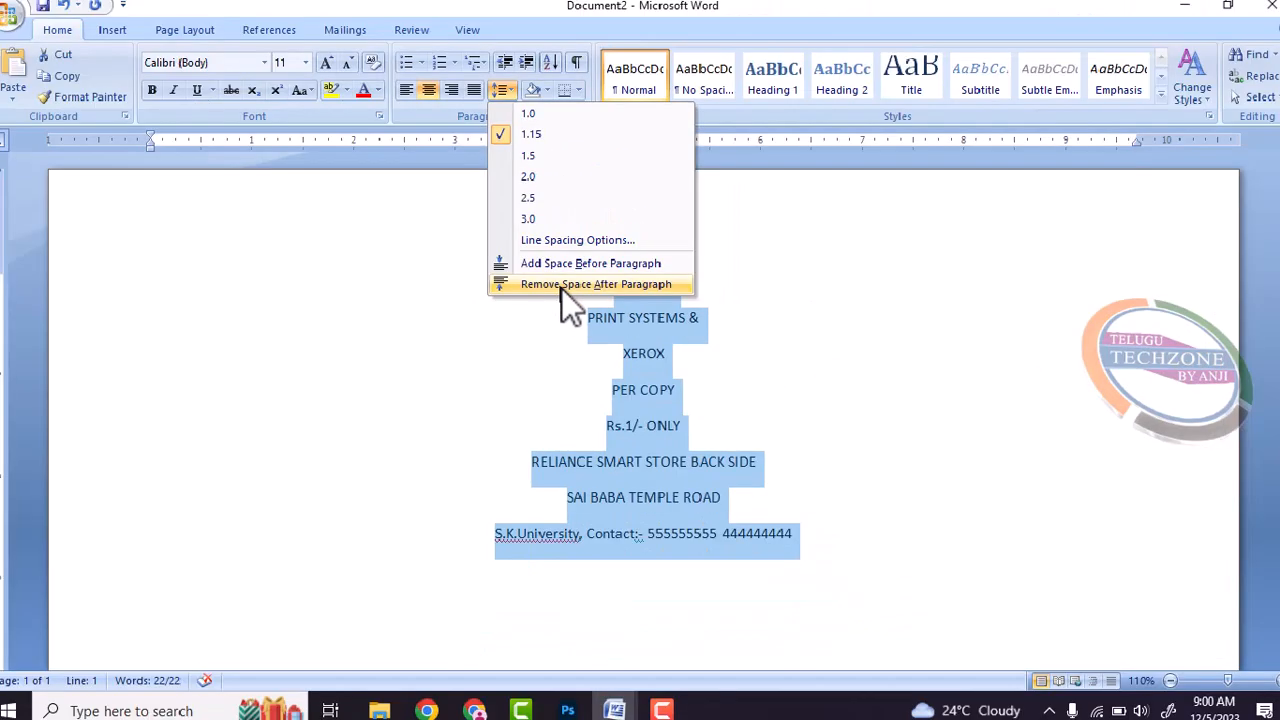
left_click(580, 288)
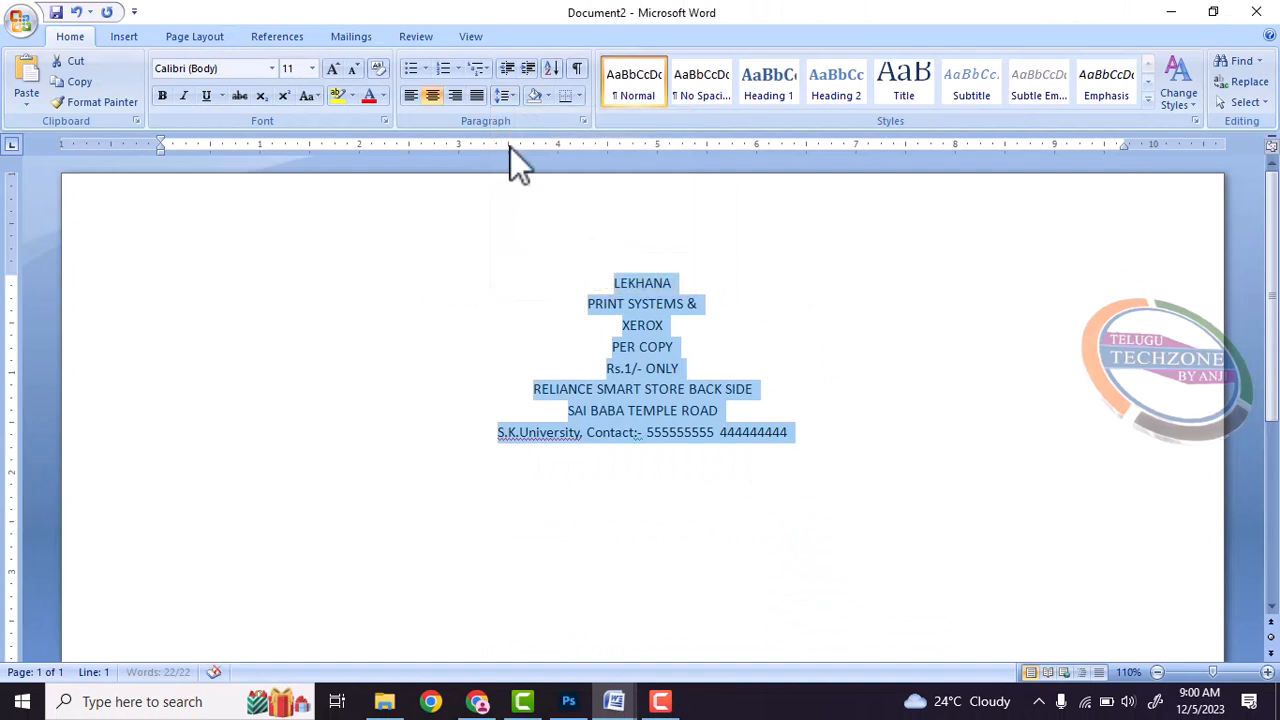
left_click(506, 96)
left_click(528, 123)
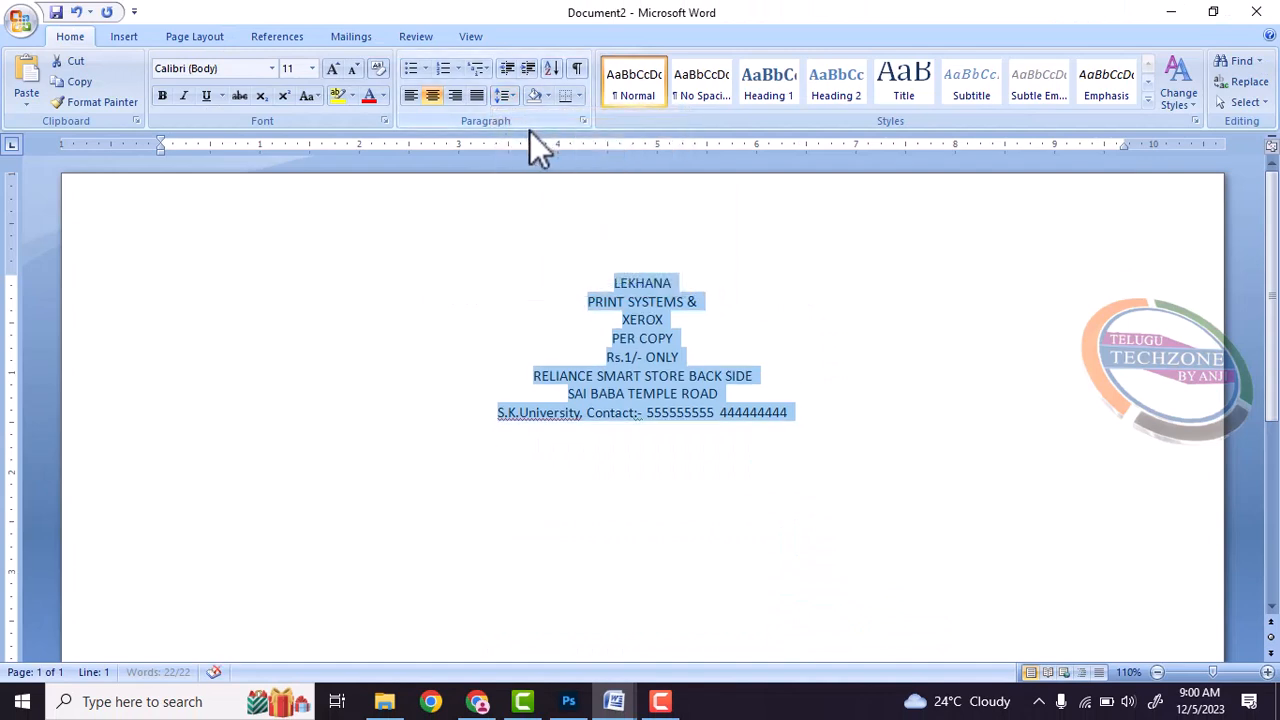
left_click(271, 70)
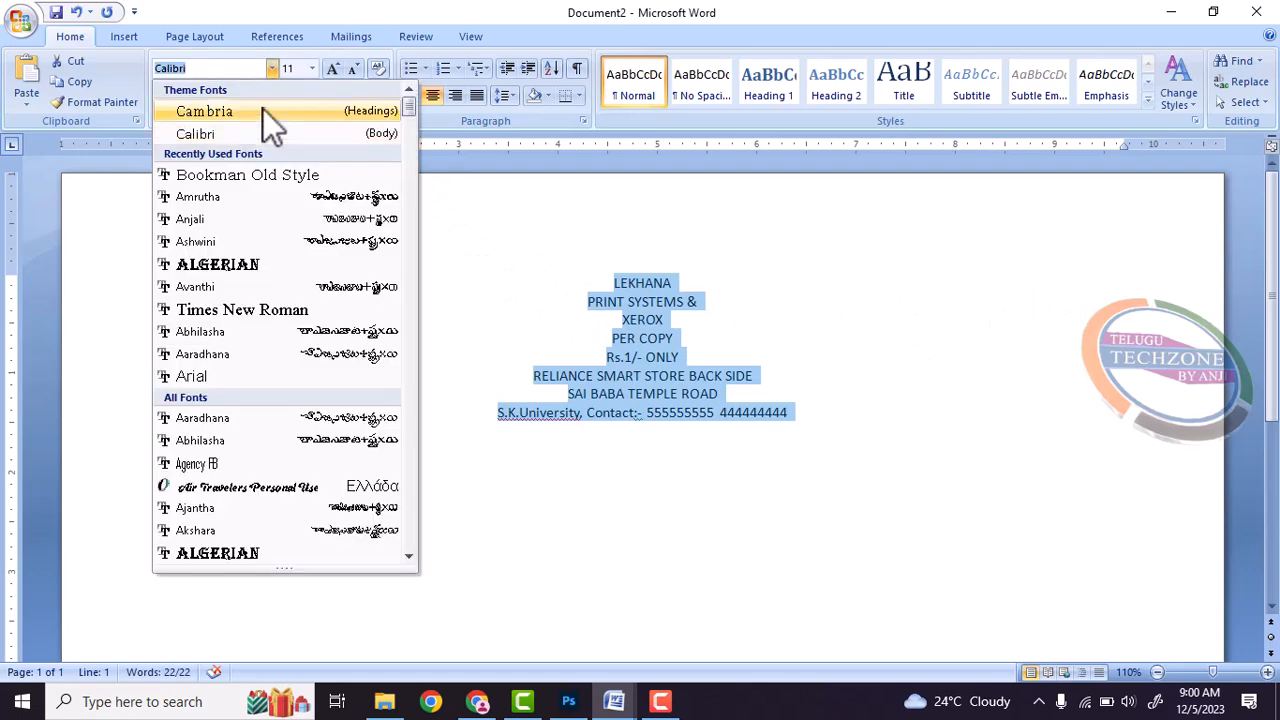
left_click(244, 175)
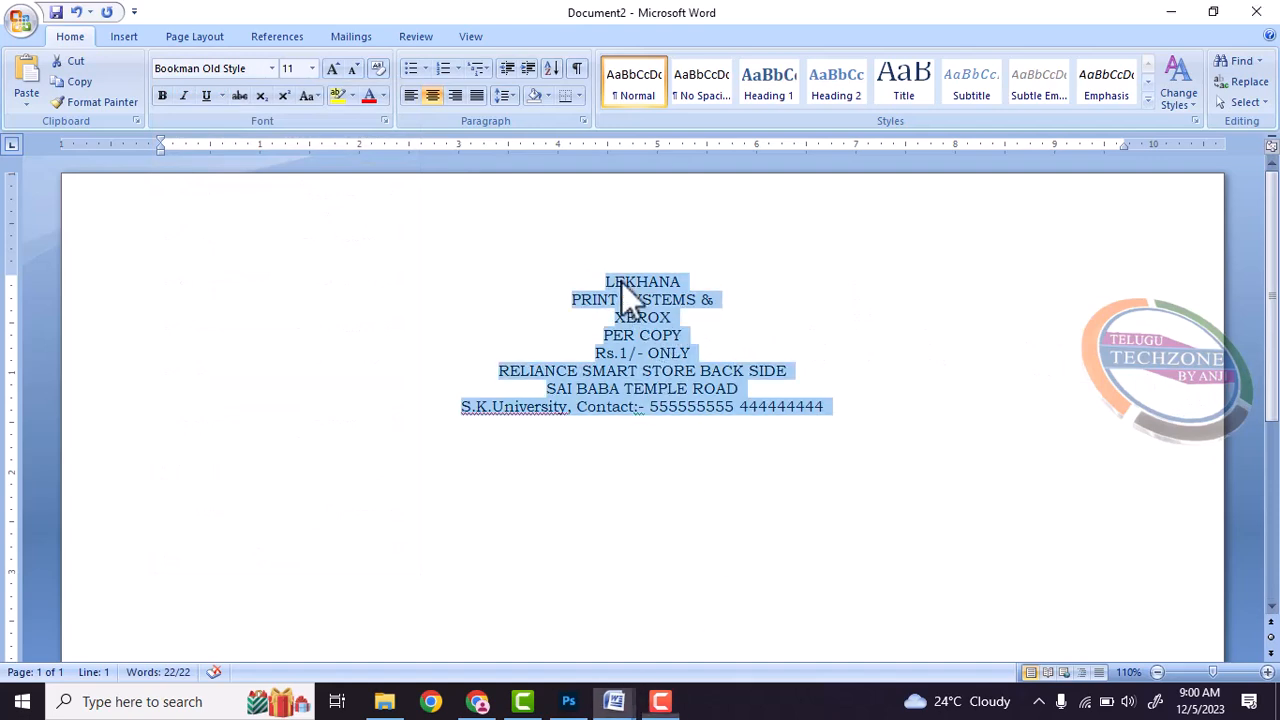
Step: Enlarge the "LEKHANA" heading to font size 24
left_click(596, 280)
left_click_drag(600, 280, 679, 283)
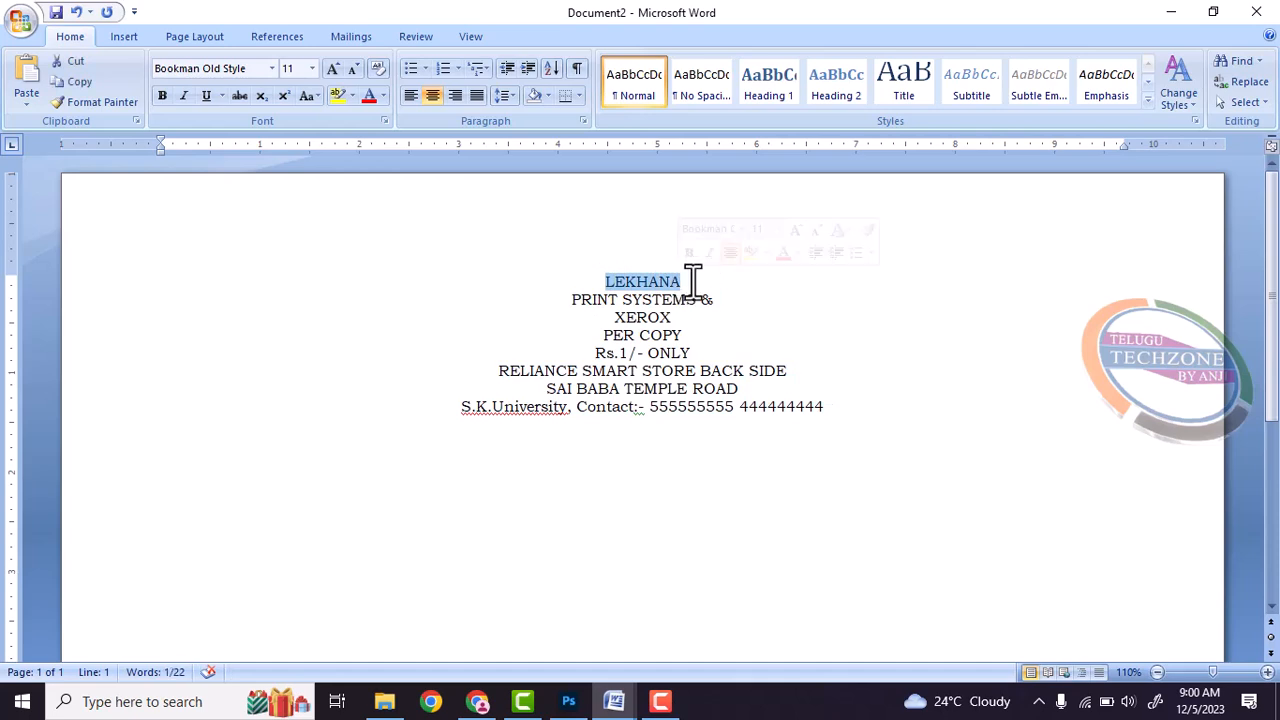
key("ctrl+shift+period")
key("ctrl+shift+period")
key("ctrl+shift+period")
key("ctrl+shift+period")
key("ctrl+shift+period")
key("ctrl+shift+period")
key("ctrl+shift+period")
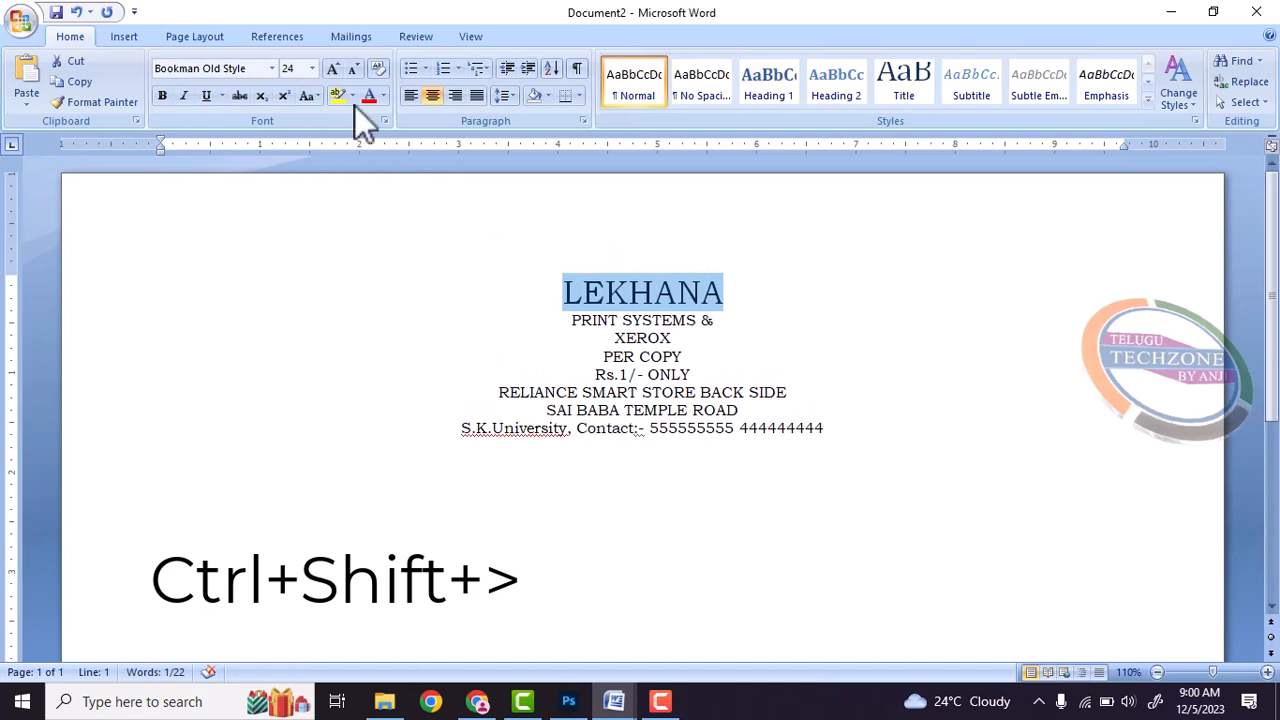
Step: Enlarge the "LEKHANA" heading to font size 90
left_click(313, 69)
left_click(313, 69)
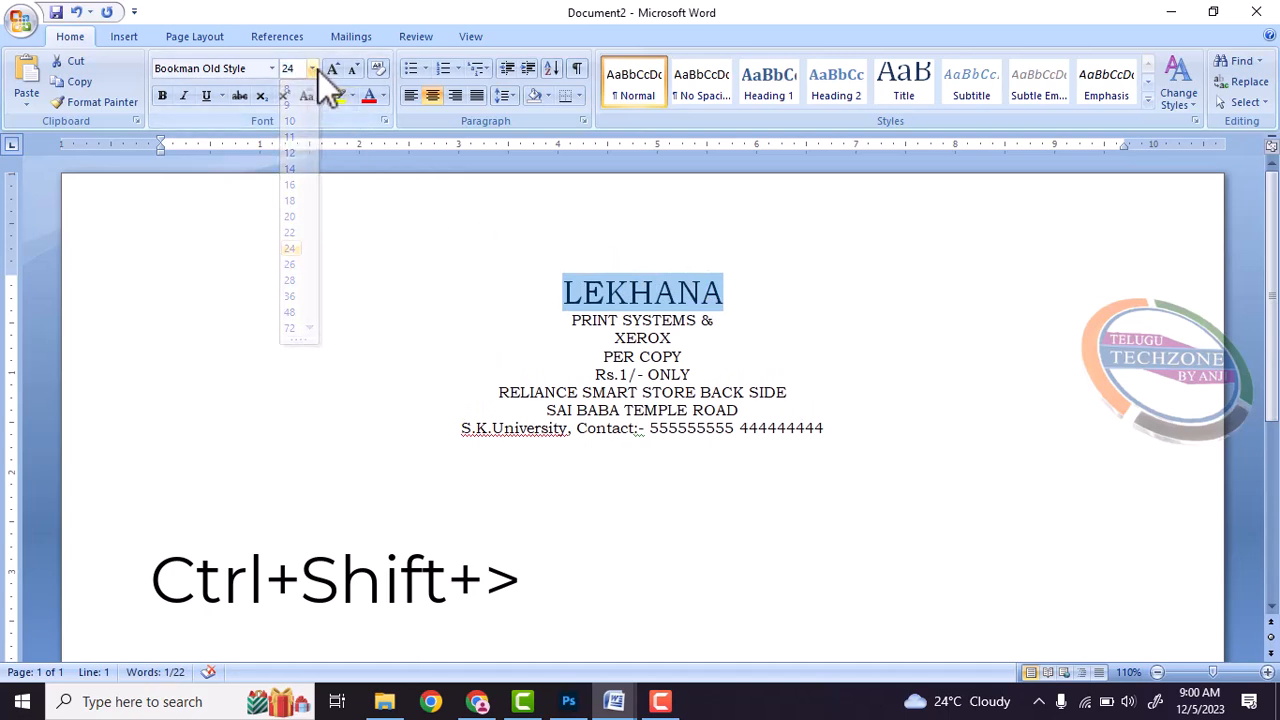
left_click(734, 319)
left_click_drag(567, 296, 720, 287)
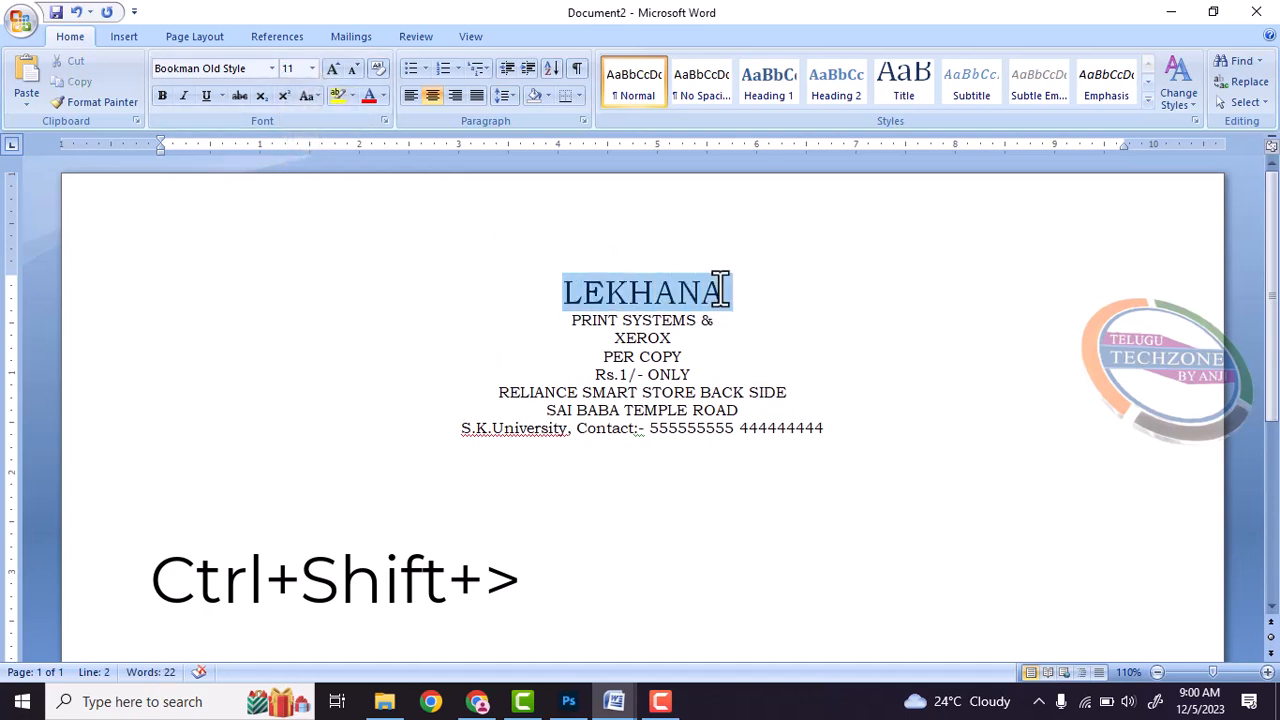
key("ctrl+shift+period")
key("ctrl+shift+period")
key("ctrl+shift+period")
key("ctrl+shift+period")
key("ctrl+shift+period")
key("ctrl+shift+period")
key("ctrl+shift+period")
key("ctrl+shift+period")
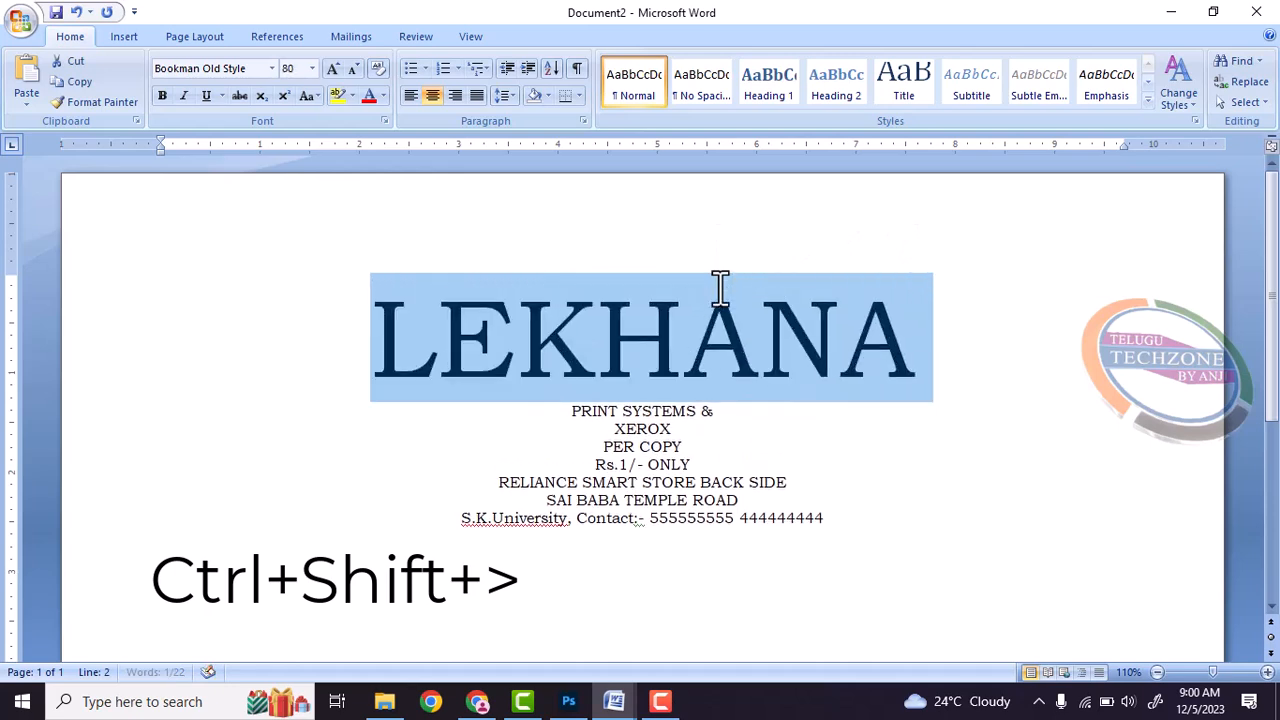
key("ctrl+shift+comma")
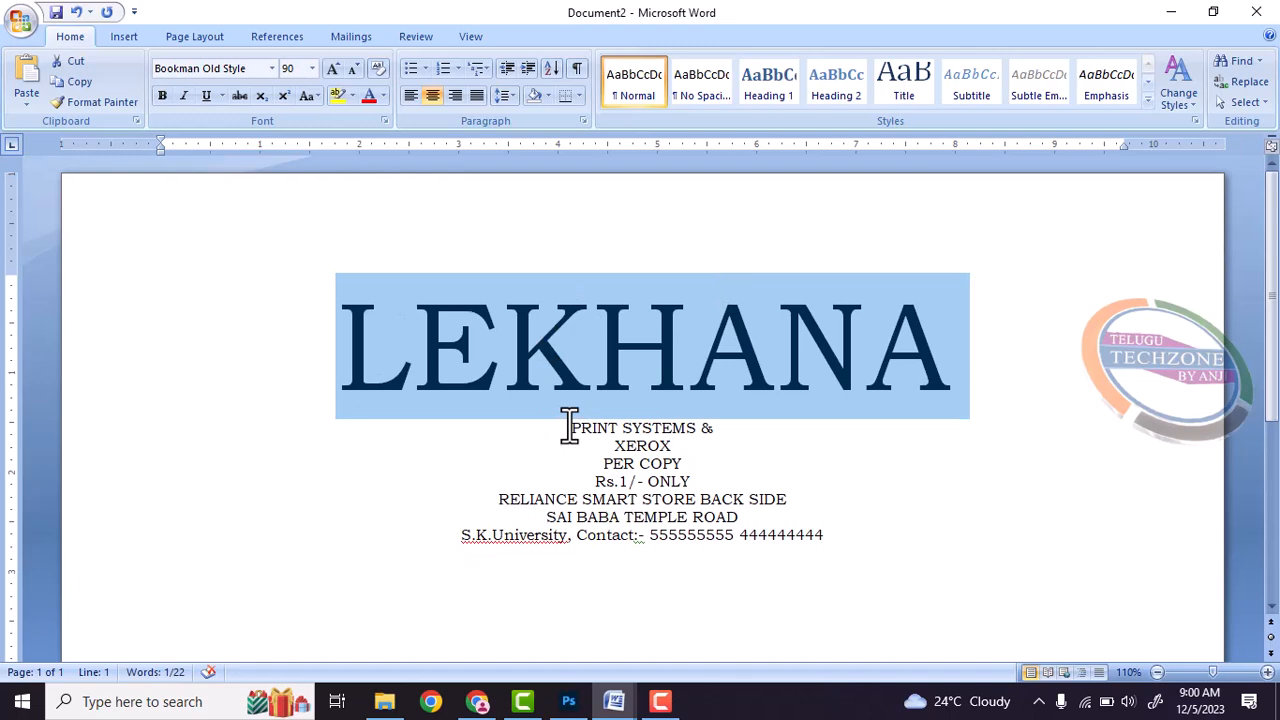
Step: Enlarge the "PRINT SYSTEMS &" line to font size 72
left_click_drag(569, 426, 713, 420)
key("ctrl+shift+period")
key("ctrl+shift+period")
key("ctrl+shift+period")
key("ctrl+shift+period")
key("ctrl+shift+period")
key("ctrl+shift+period")
key("ctrl+shift+period")
key("ctrl+shift+period")
key("ctrl+shift+period")
key("ctrl+shift+period")
key("ctrl+shift+period")
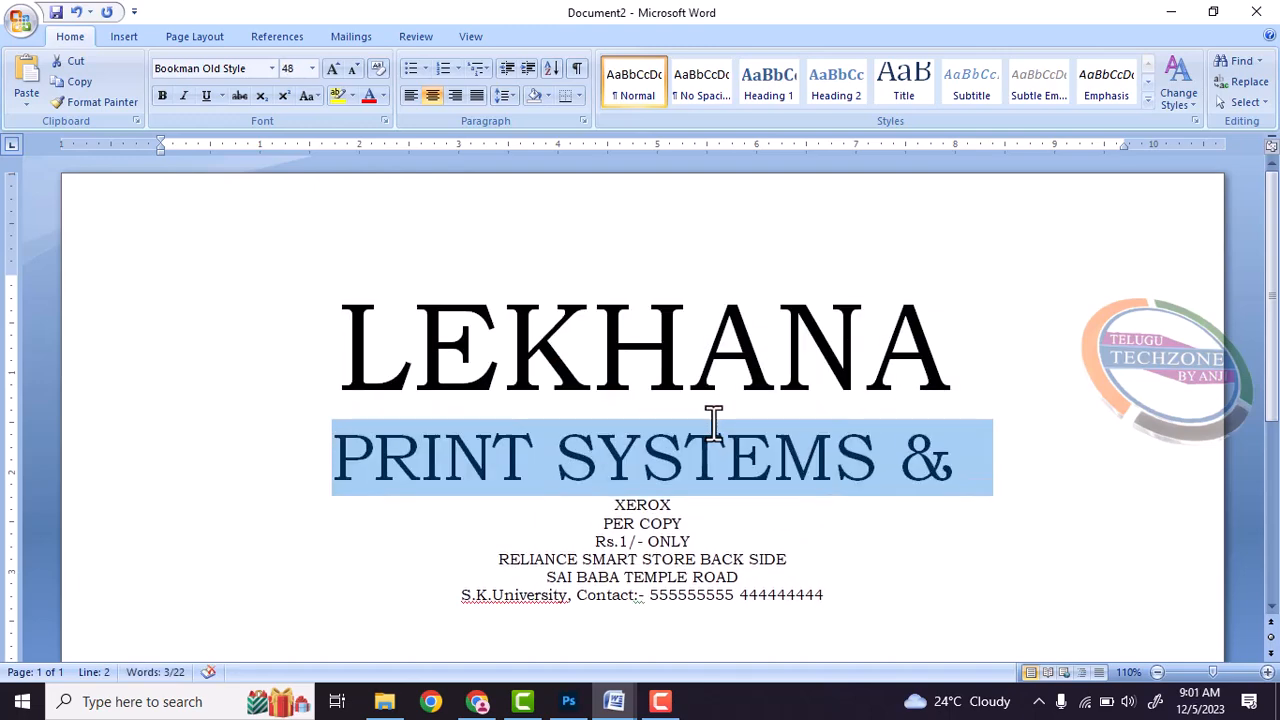
key("ctrl+shift+period")
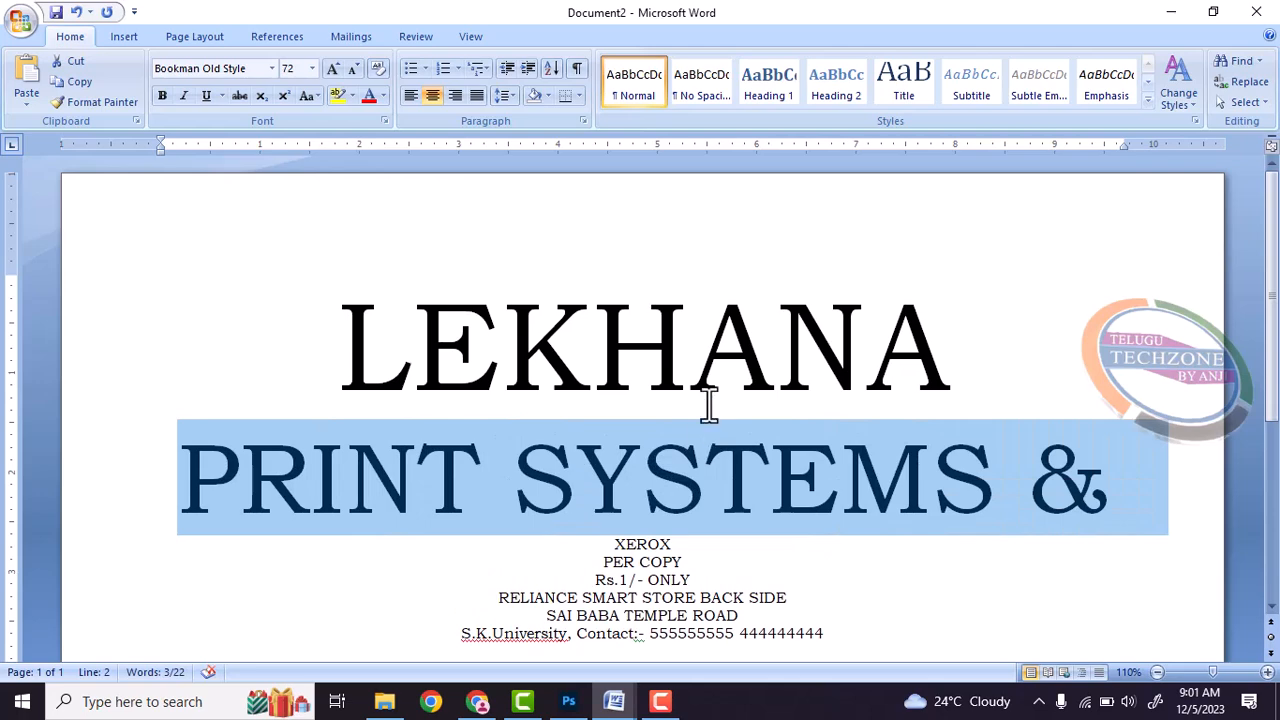
Step: Enlarge the "XEROX" line to font size 90
scroll(690, 450, "down", 2)
left_click_drag(610, 443, 670, 446)
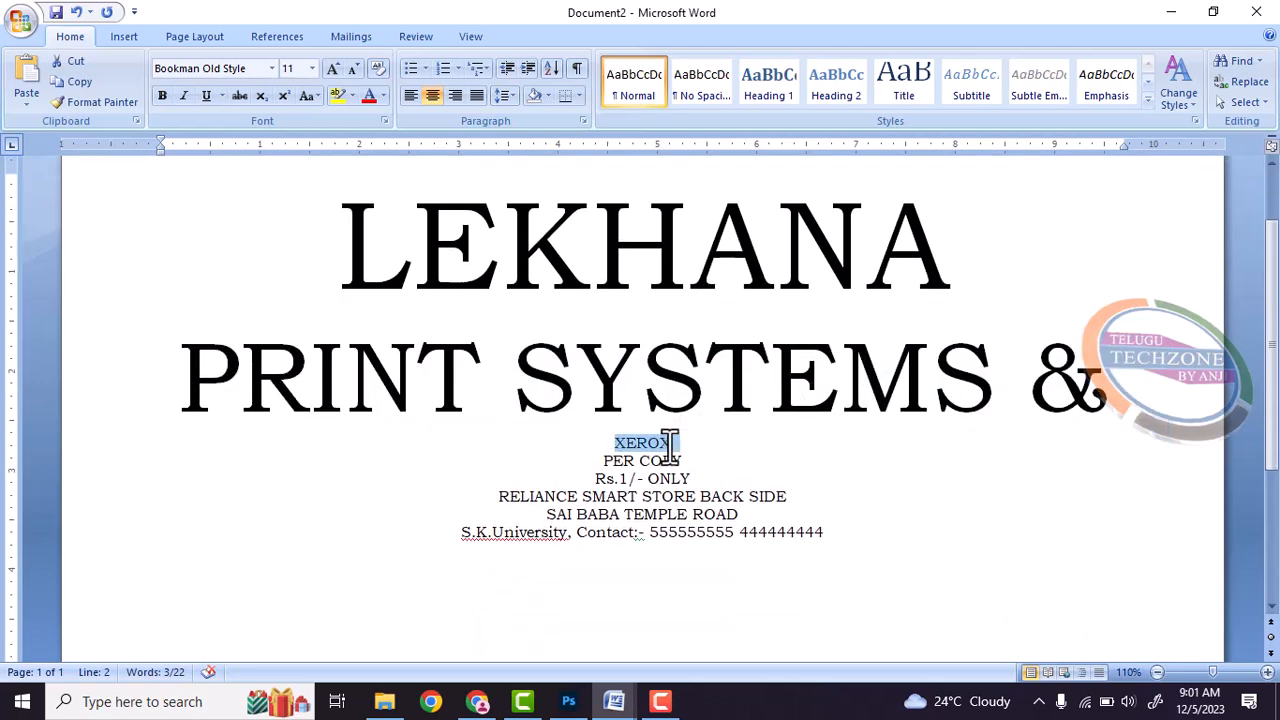
key("ctrl+shift+period")
key("ctrl+shift+period")
key("ctrl+shift+period")
key("ctrl+shift+period")
key("ctrl+shift+period")
key("ctrl+shift+period")
key("ctrl+shift+period")
key("ctrl+shift+period")
key("ctrl+shift+period")
key("ctrl+shift+period")
key("ctrl+shift+period")
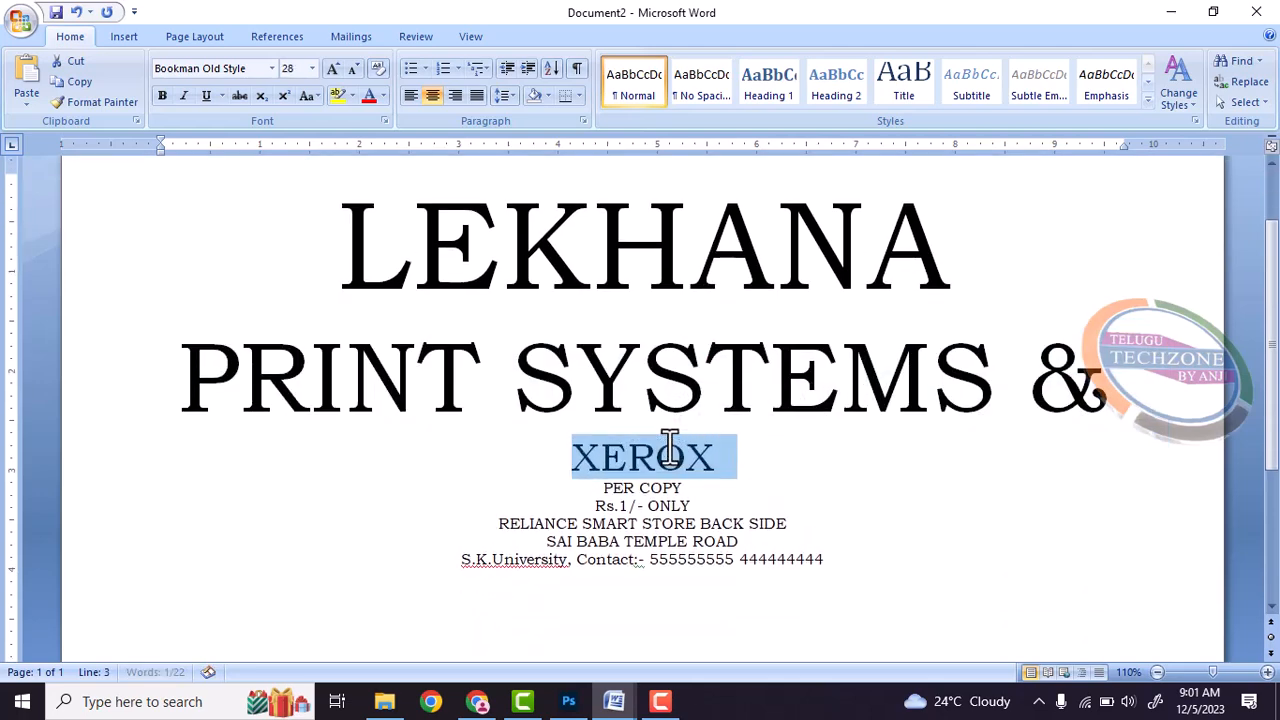
key("ctrl+shift+period")
key("ctrl+shift+period")
key("ctrl+shift+period")
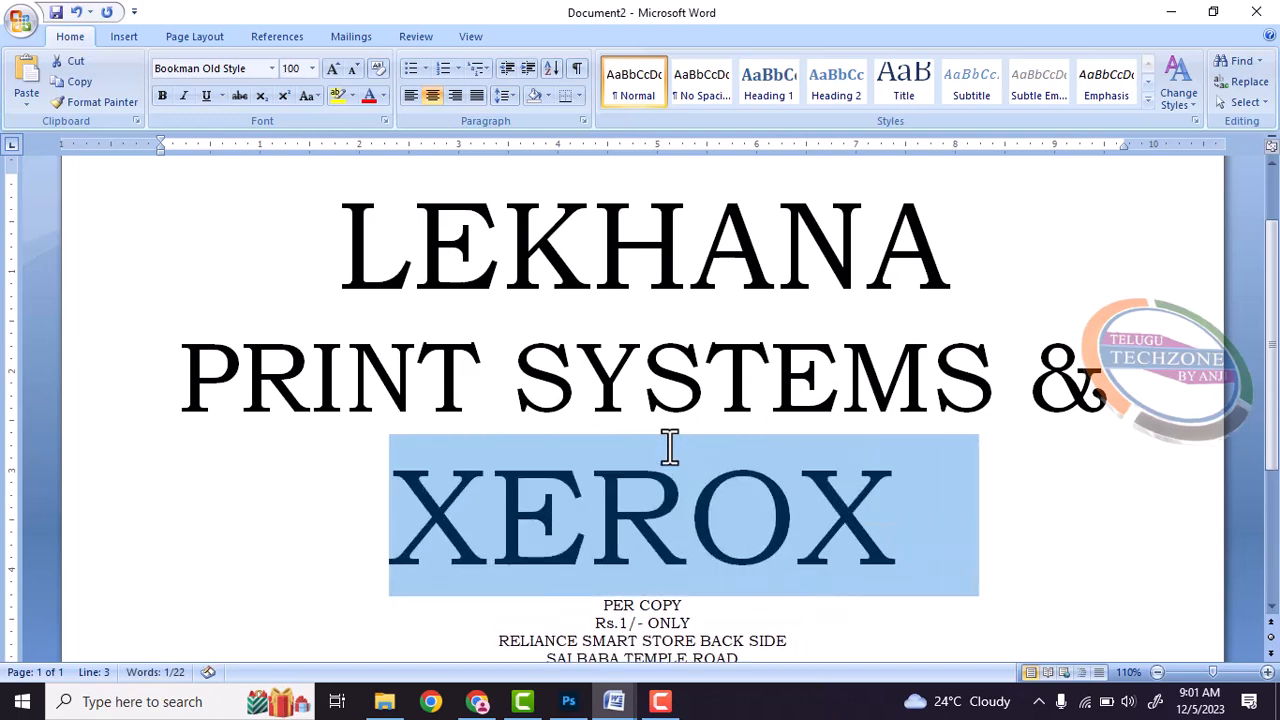
scroll(640, 462, "down", 2)
key("ctrl+shift+comma")
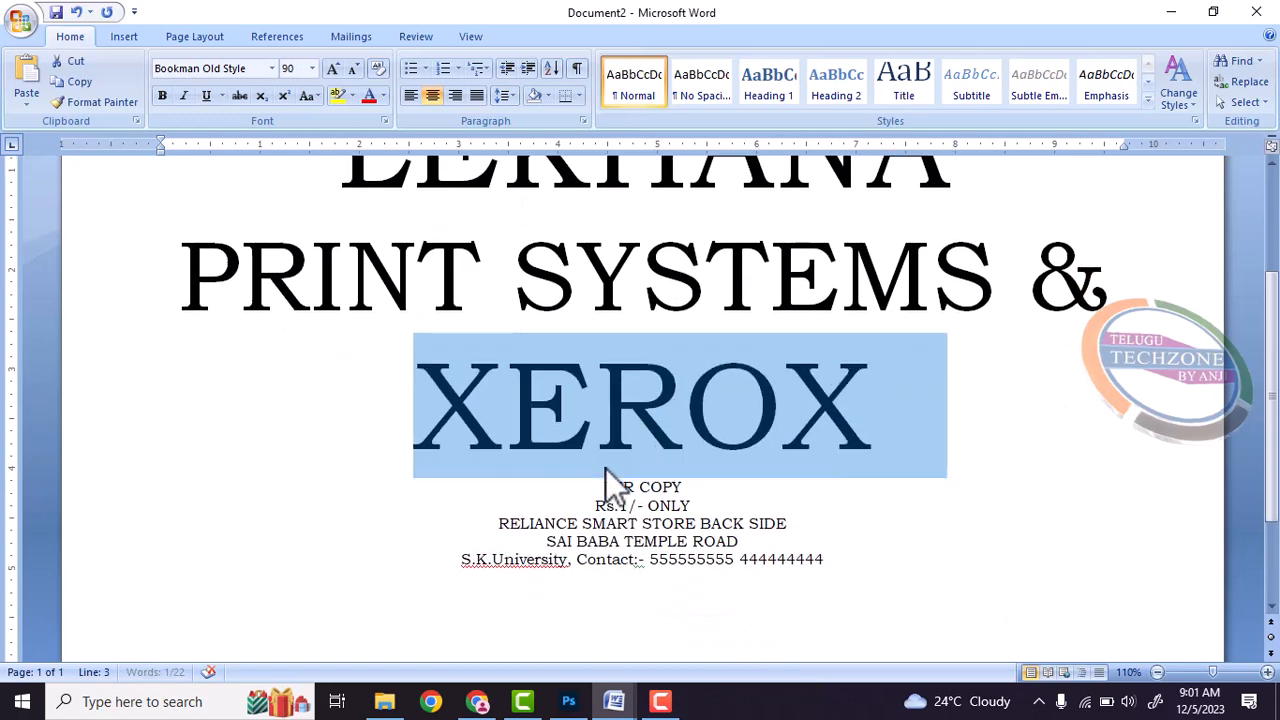
Step: Enlarge the "PER COPY" line moderately, keeping it much smaller than the "XEROX" line above it
scroll(606, 469, "down", 2)
left_click_drag(602, 387, 692, 388)
key("ctrl+bracketright")
key("ctrl+bracketright")
key("ctrl+bracketright")
key("ctrl+bracketright")
key("ctrl+bracketright")
key("ctrl+bracketright")
key("ctrl+bracketright")
key("ctrl+bracketright")
key("ctrl+bracketright")
key("ctrl+bracketright")
key("ctrl+bracketright")
key("ctrl+bracketright")
key("ctrl+bracketright")
key("ctrl+bracketright")
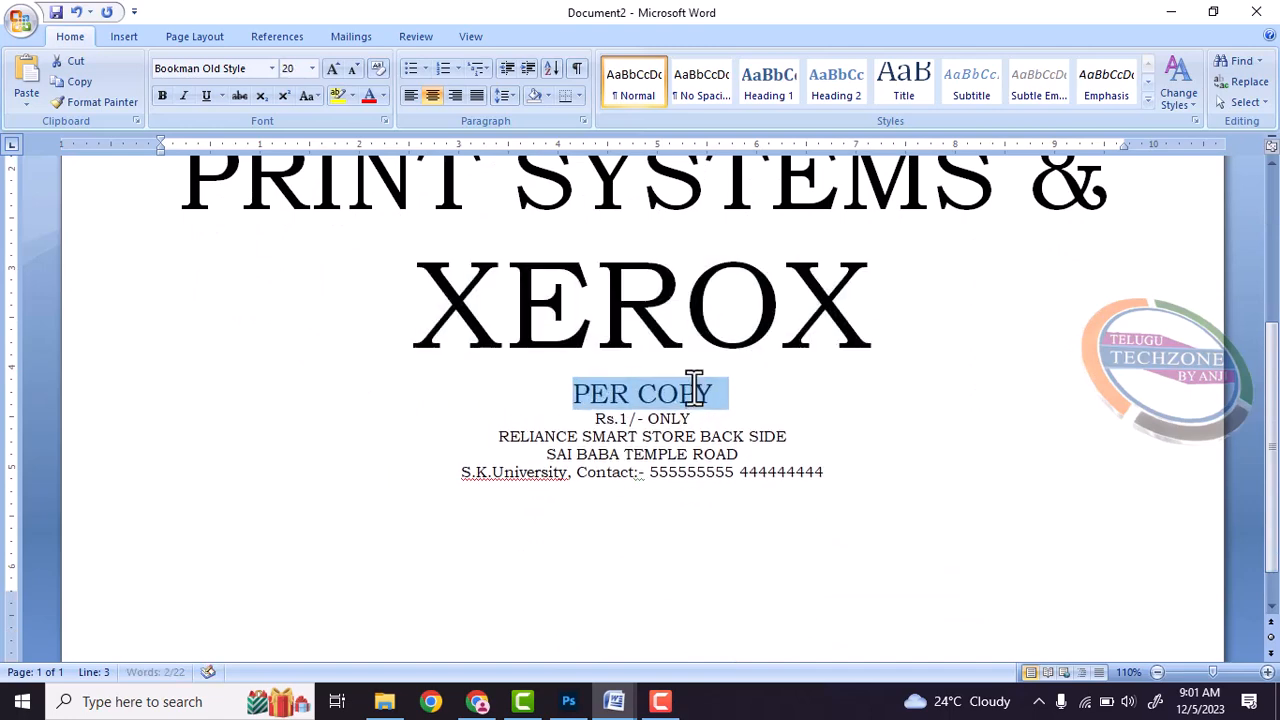
Step: Enlarge the "Rs.1/- ONLY" price line to font size 80
left_click_drag(594, 432, 699, 433)
key("ctrl+bracketright")
key("ctrl+bracketright")
key("ctrl+bracketright")
key("ctrl+bracketright")
key("ctrl+bracketright")
key("ctrl+bracketright")
key("ctrl+bracketright")
key("ctrl+bracketright")
key("ctrl+bracketright")
key("ctrl+bracketright")
key("ctrl+bracketright")
key("ctrl+bracketright")
key("ctrl+bracketright")
key("ctrl+bracketright")
key("ctrl+bracketright")
key("ctrl+bracketright")
key("ctrl+bracketright")
key("ctrl+bracketright")
key("ctrl+bracketright")
key("ctrl+bracketright")
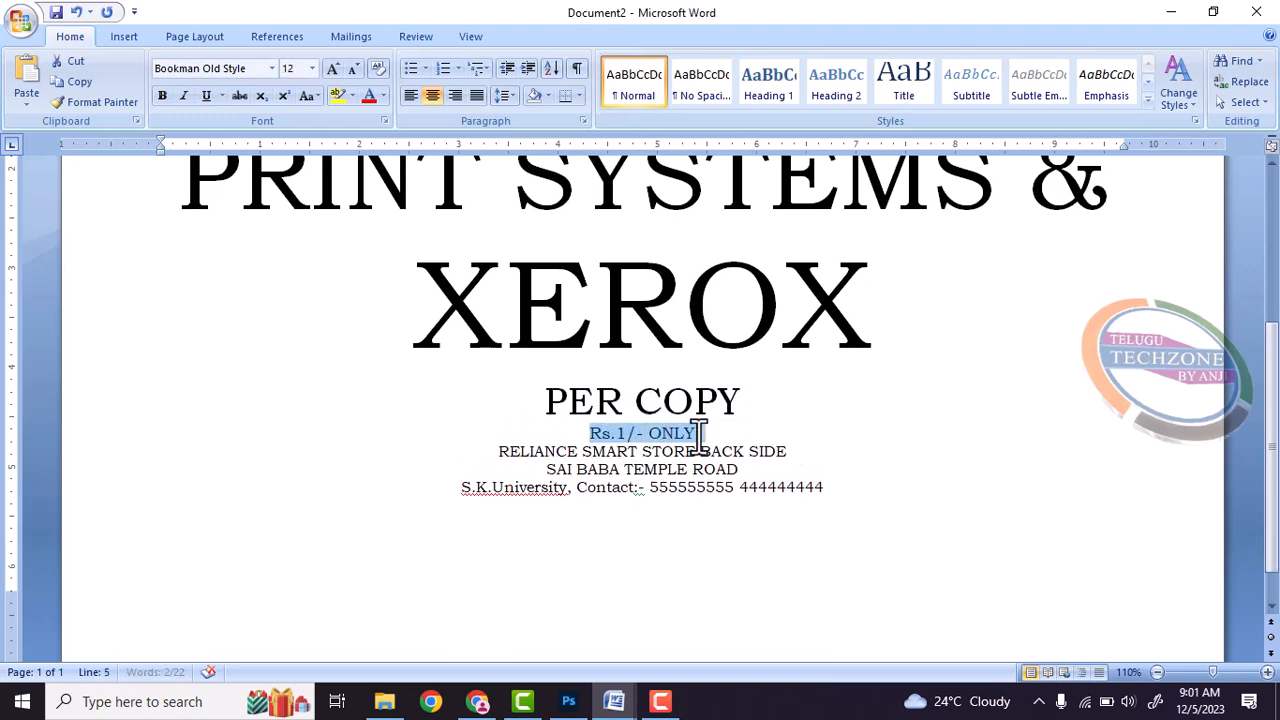
key("ctrl+shift+period")
key("ctrl+shift+period")
key("ctrl+shift+period")
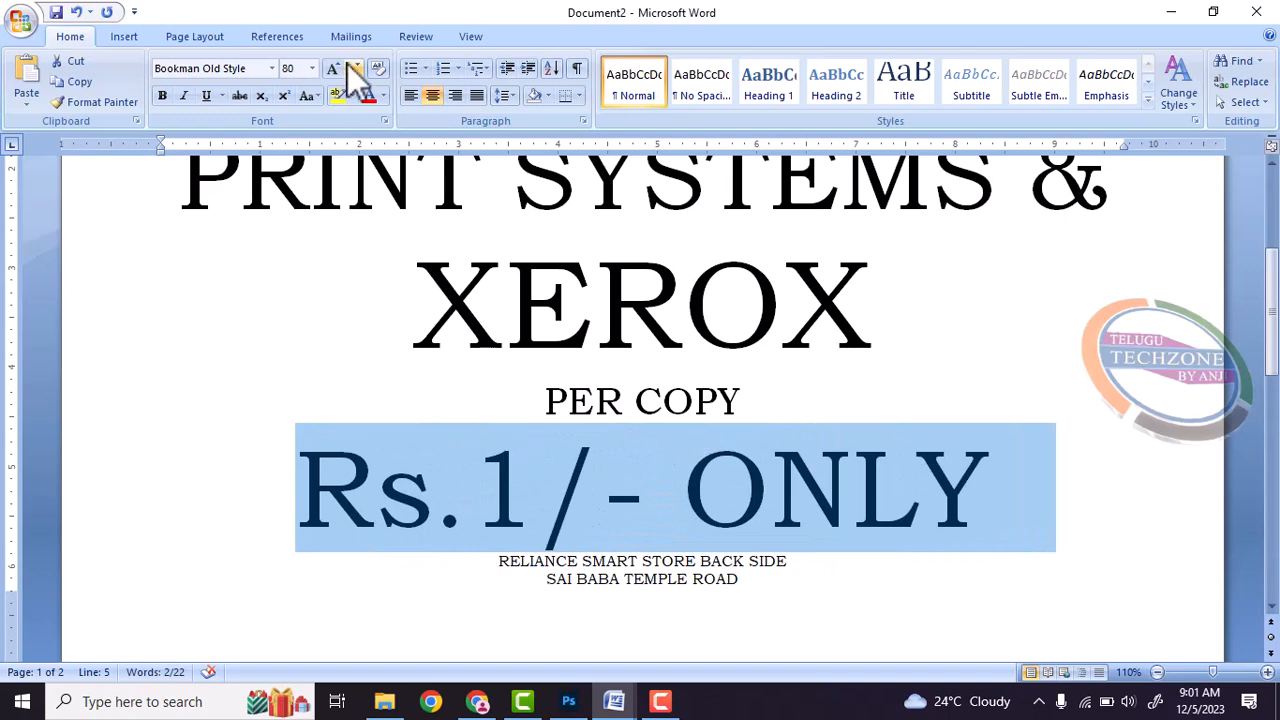
Step: Make the "Rs.1/- ONLY", "XEROX" and "LEKHANA" lines bold
left_click(165, 97)
left_click_drag(451, 334, 858, 306)
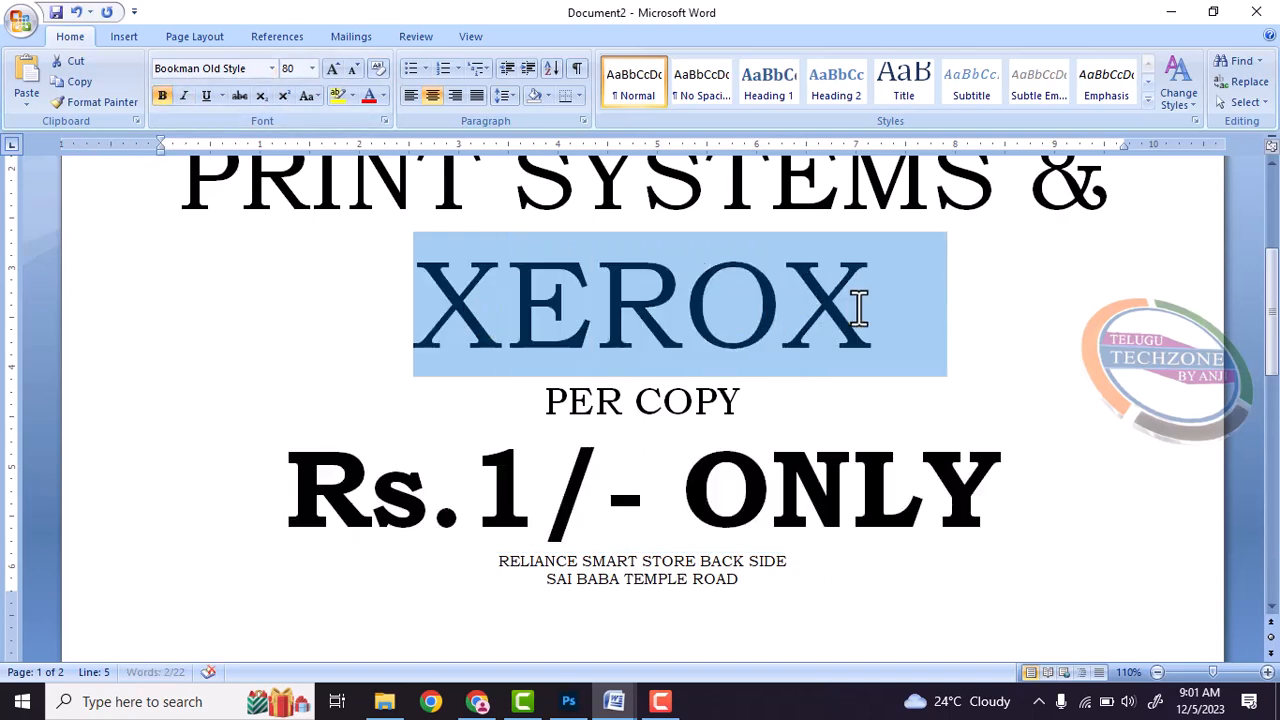
left_click(162, 99)
scroll(323, 260, "up", 3)
left_click_drag(335, 208, 937, 214)
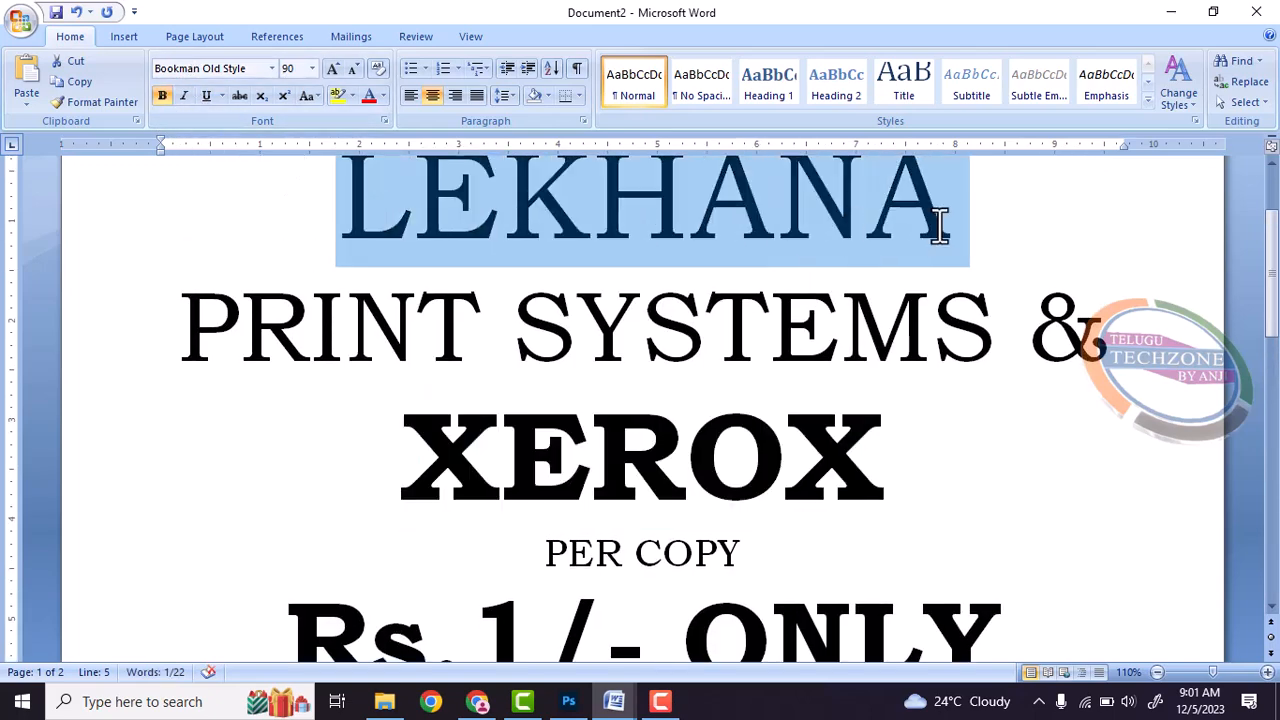
left_click(162, 97)
left_click(324, 335)
Step: Make the "SAI BABA TEMPLE ROAD" line bold
scroll(357, 391, "down", 5)
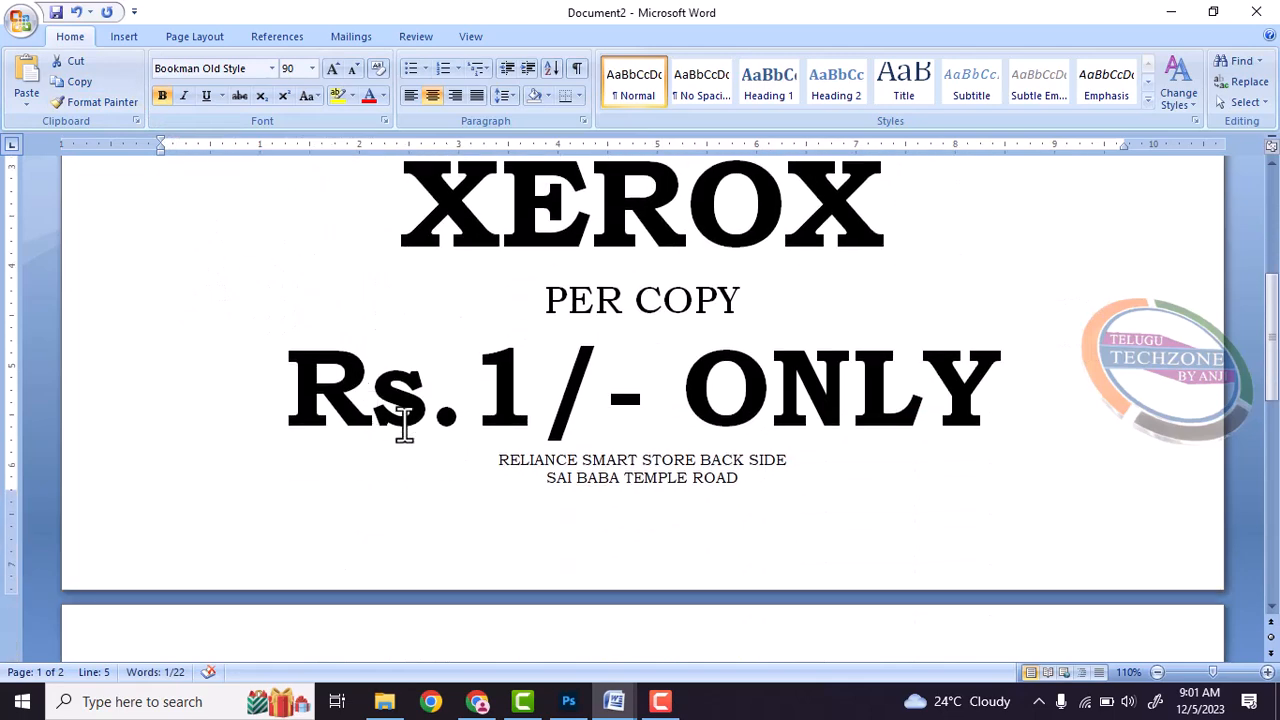
left_click_drag(502, 472, 689, 478)
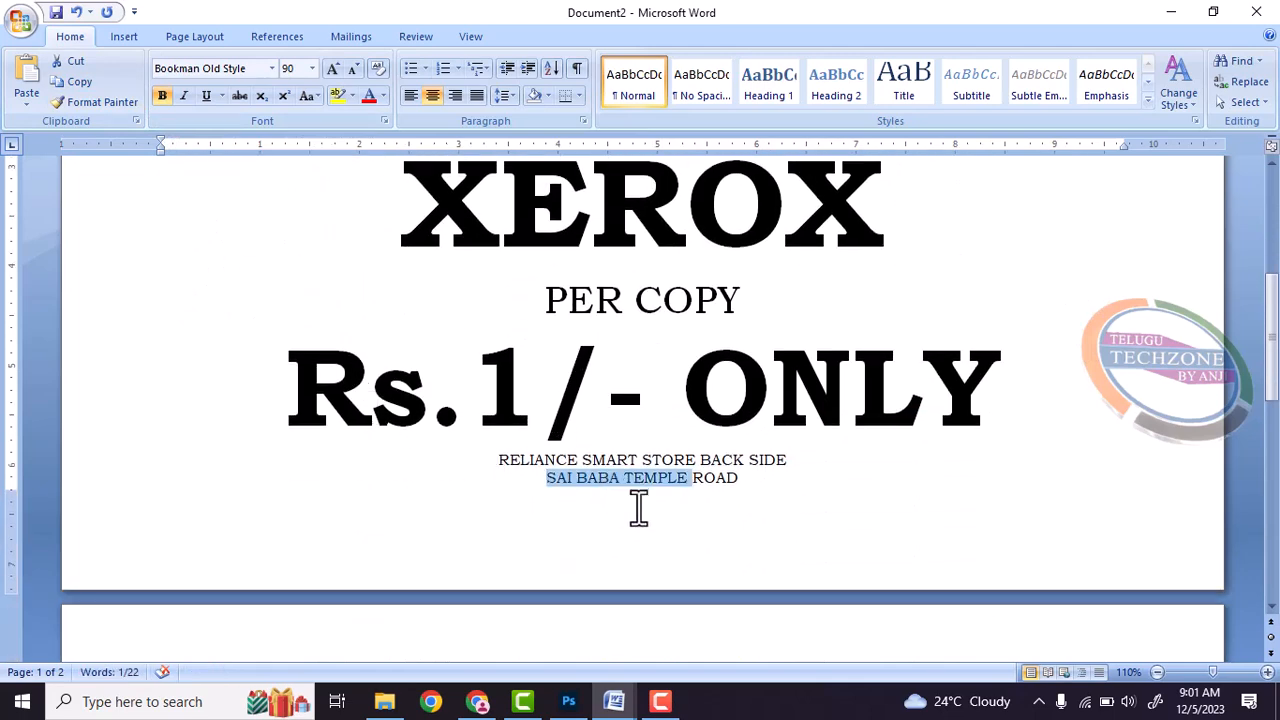
scroll(600, 460, "down", 2)
left_click(597, 326)
left_click_drag(543, 326, 748, 328)
left_click(161, 96)
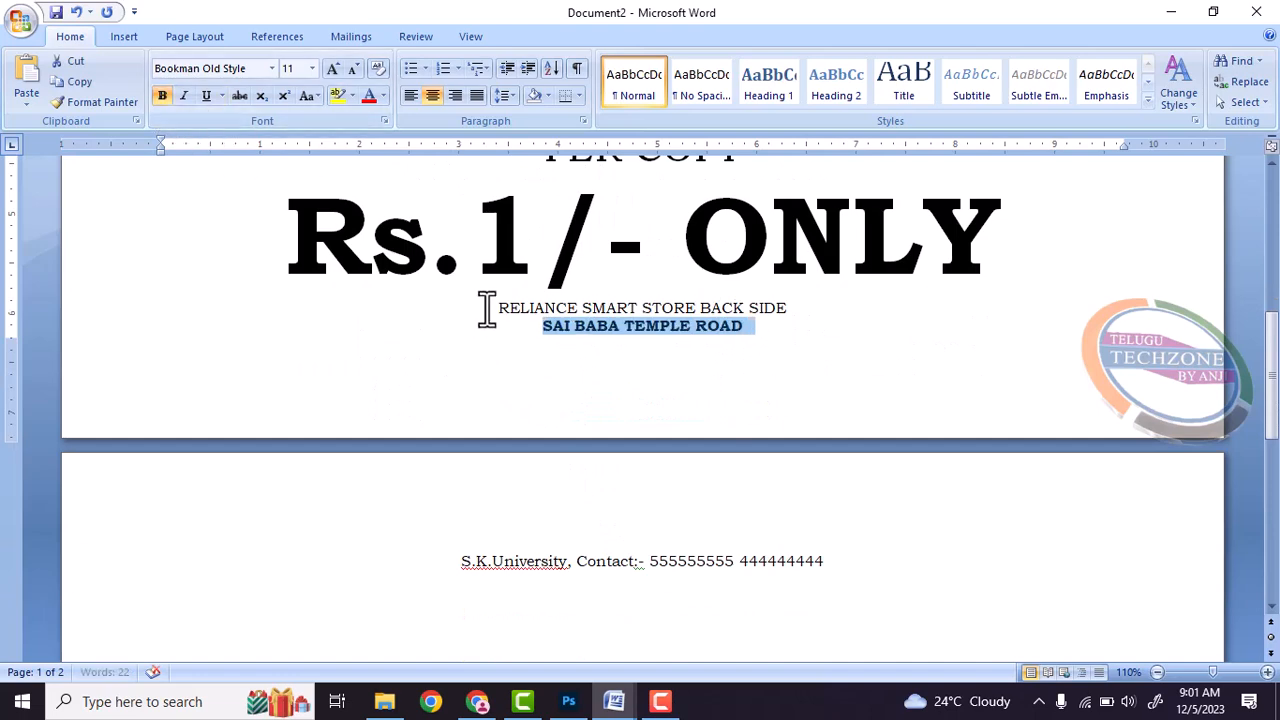
Step: Enlarge the last three lines, from "RELIANCE SMART STORE BACK SIDE" through the contact line, to font size 24
left_click_drag(486, 309, 784, 497)
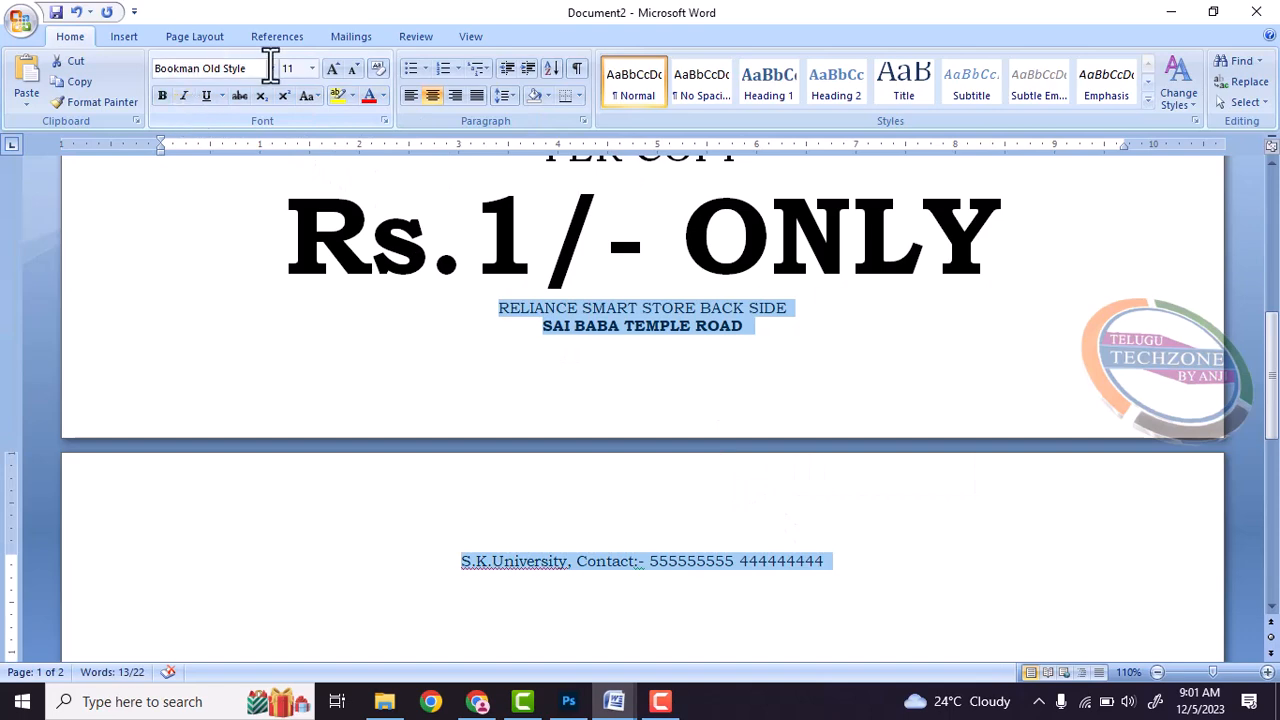
key("ctrl+shift+period")
key("ctrl+shift+period")
key("ctrl+shift+period")
key("ctrl+shift+period")
key("ctrl+shift+period")
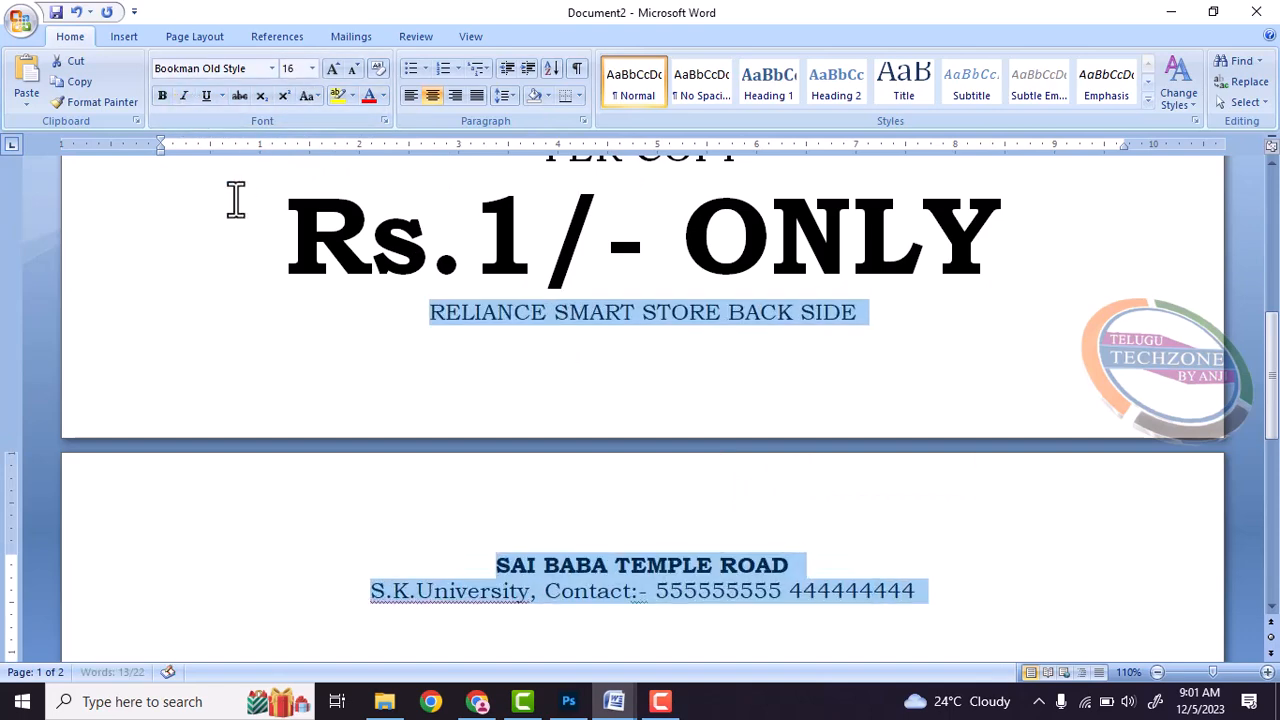
key("ctrl+shift+period")
key("ctrl+shift+period")
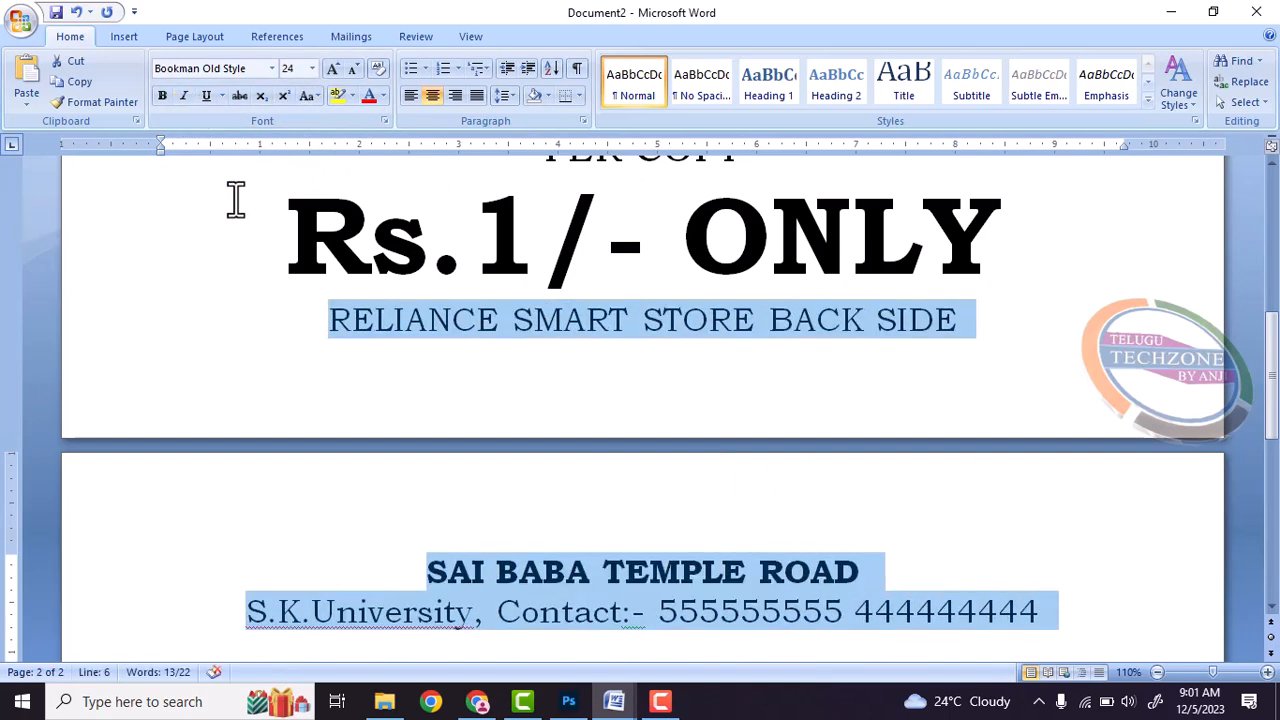
Step: Zoom out to 90% and examine how the poster text is laid out across the pages
scroll(368, 330, "up", 6)
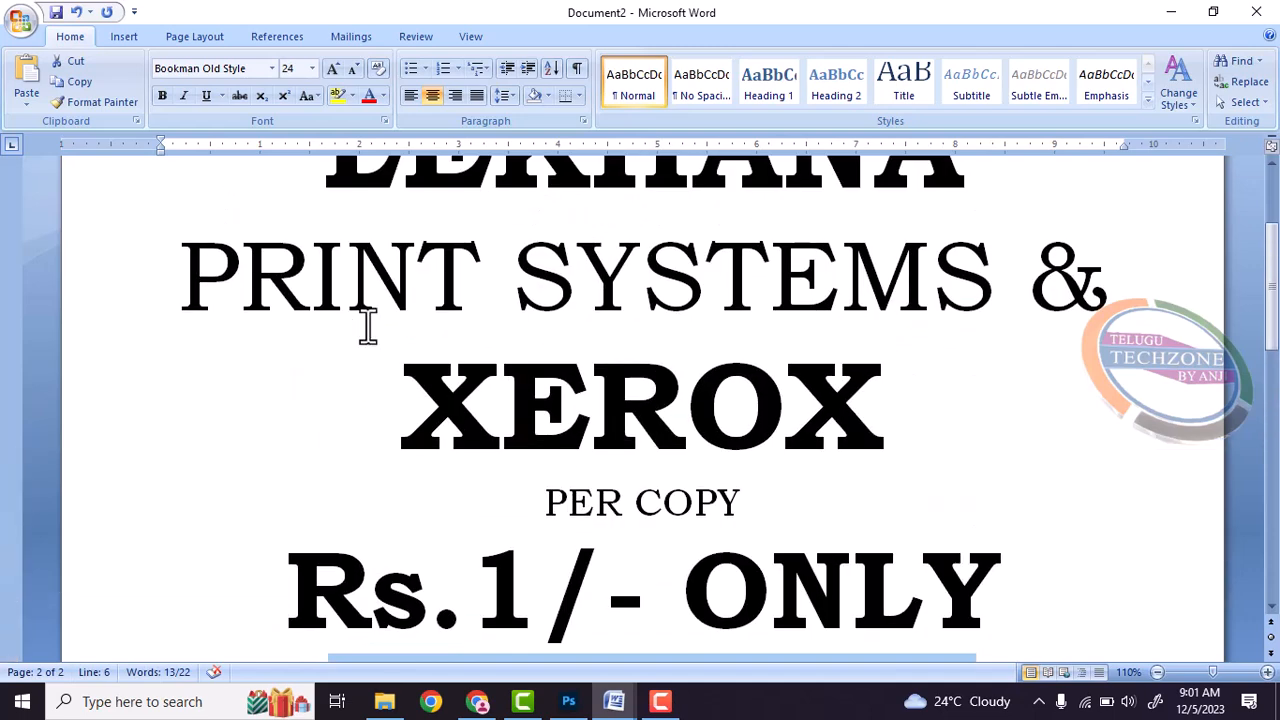
left_click(563, 325)
scroll(560, 335, "down", 3)
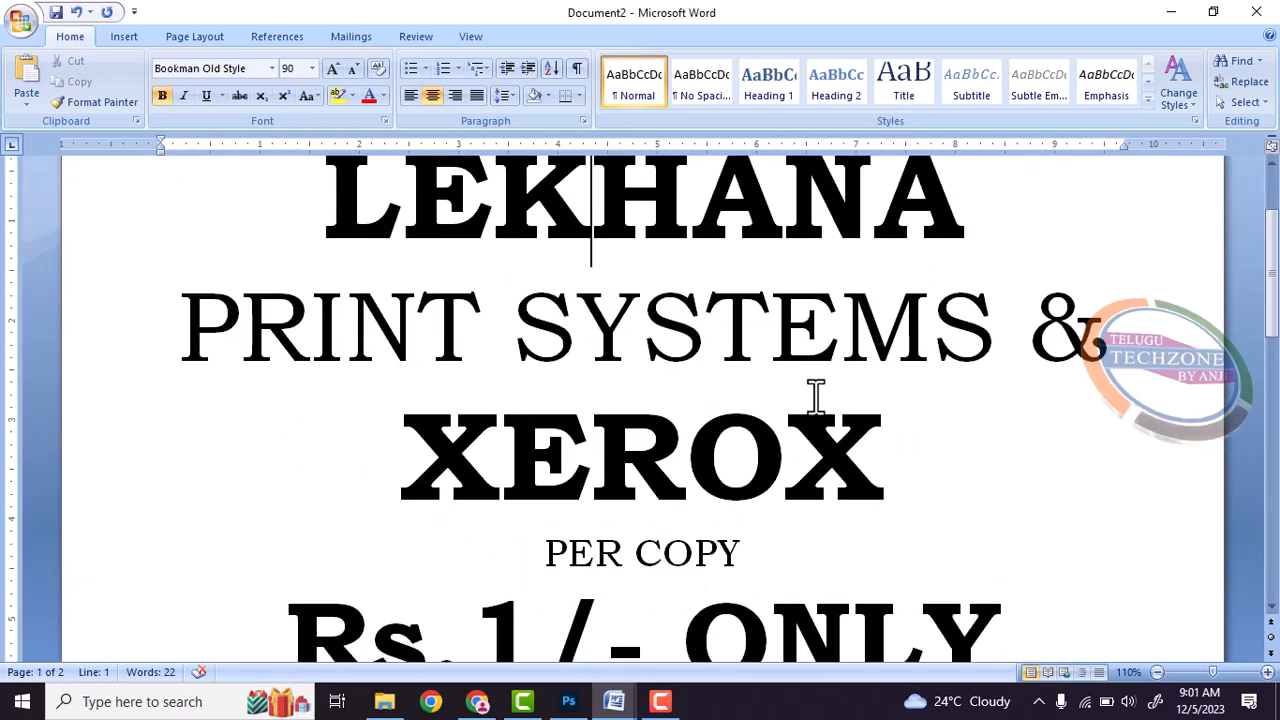
left_click(1157, 672)
left_click(1157, 672)
scroll(643, 420, "down", 9)
scroll(642, 488, "up", 10)
Step: Narrow the page's right margin to about 0.7 inch and its left margin to about 0.6 inch
left_click(522, 260)
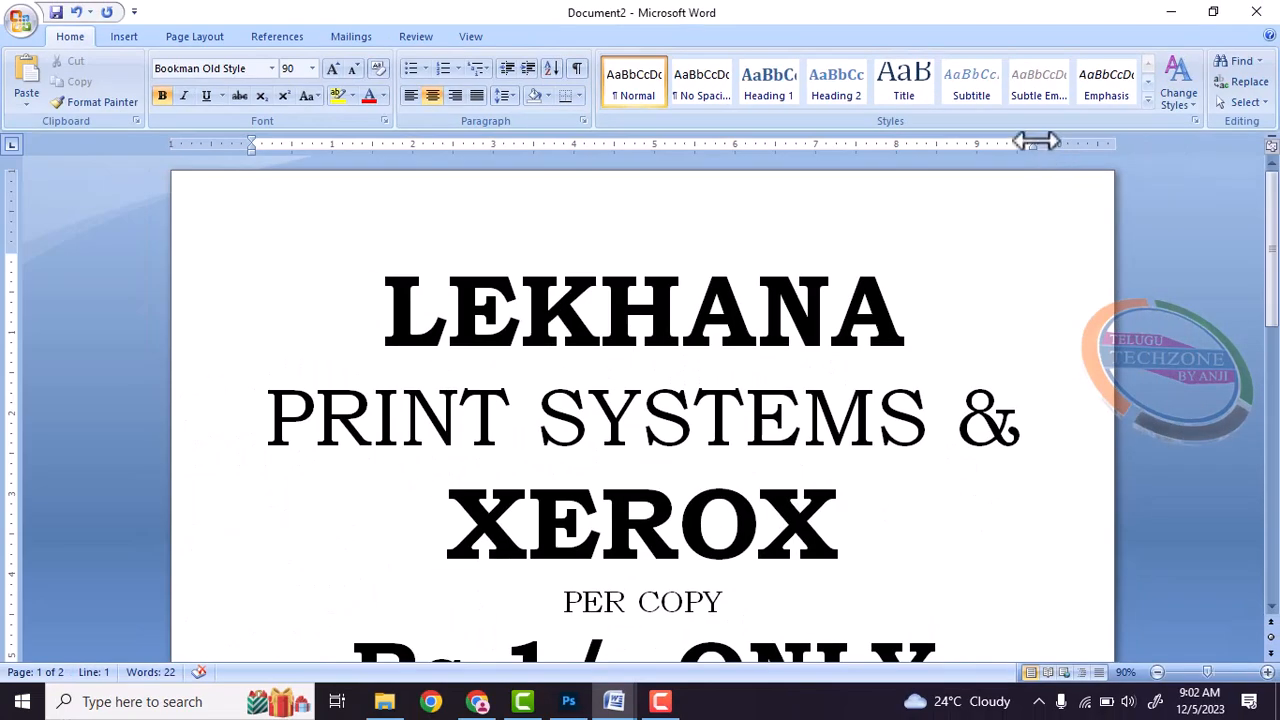
left_click_drag(1036, 141, 1057, 141)
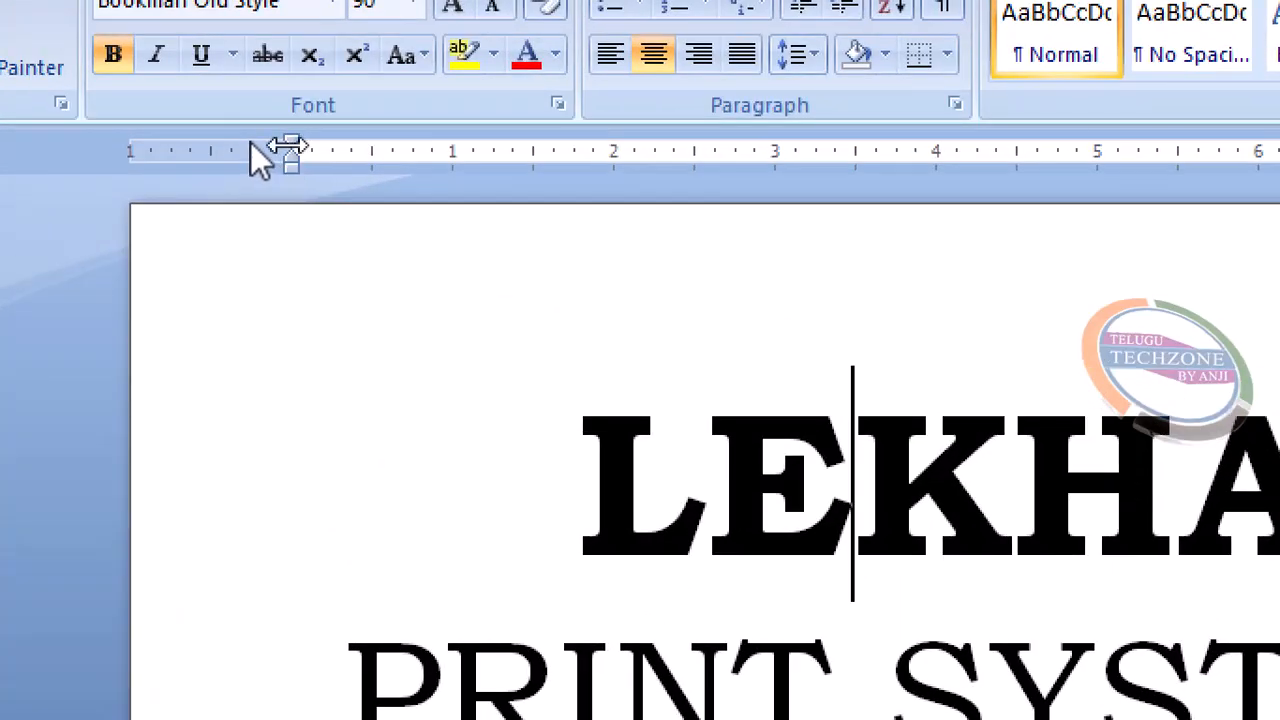
left_click_drag(288, 150, 230, 160)
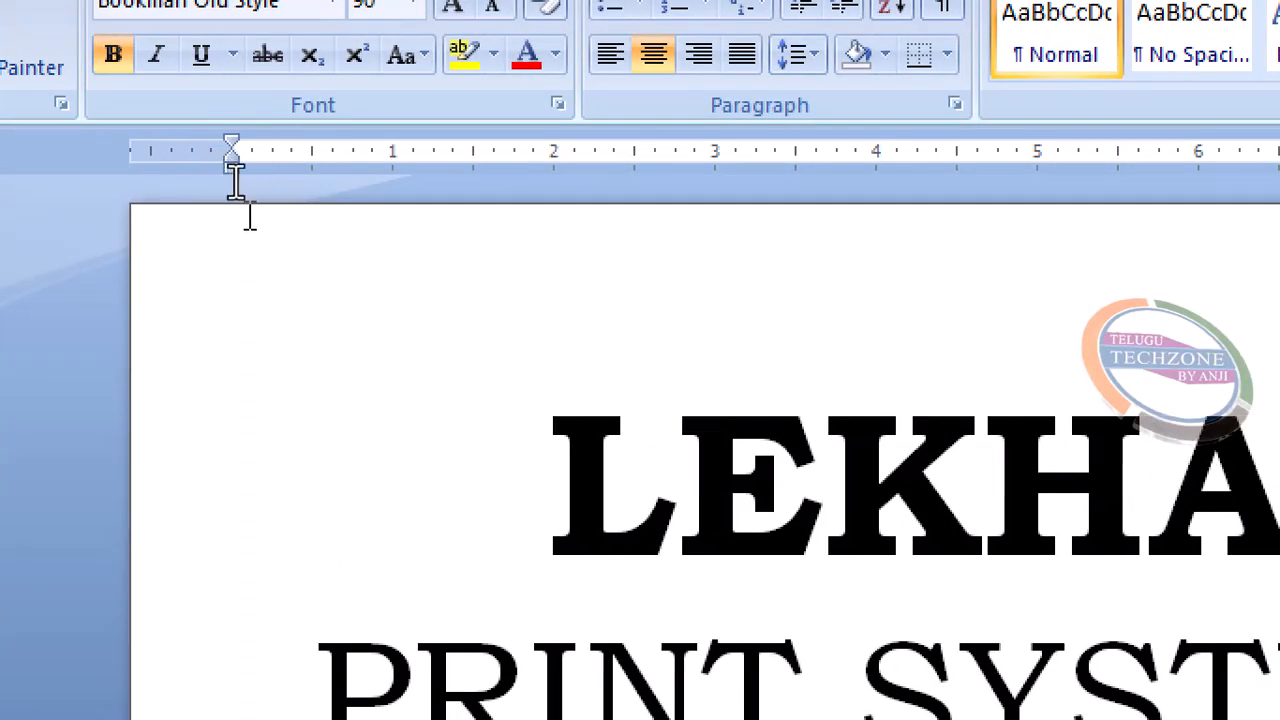
Step: Reduce the top page margin to about 0.6 inch and shrink the bottom margin to fit the poster on one page
scroll(752, 663, "down", 5)
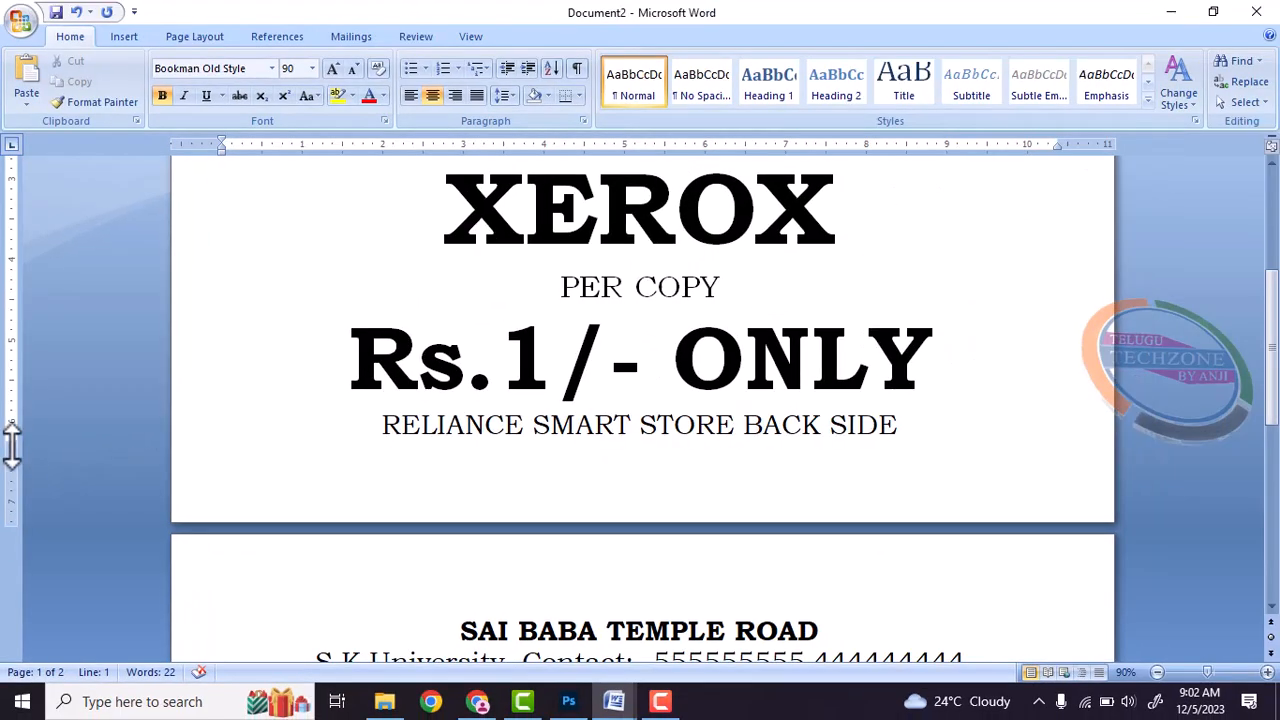
scroll(249, 480, "up", 5)
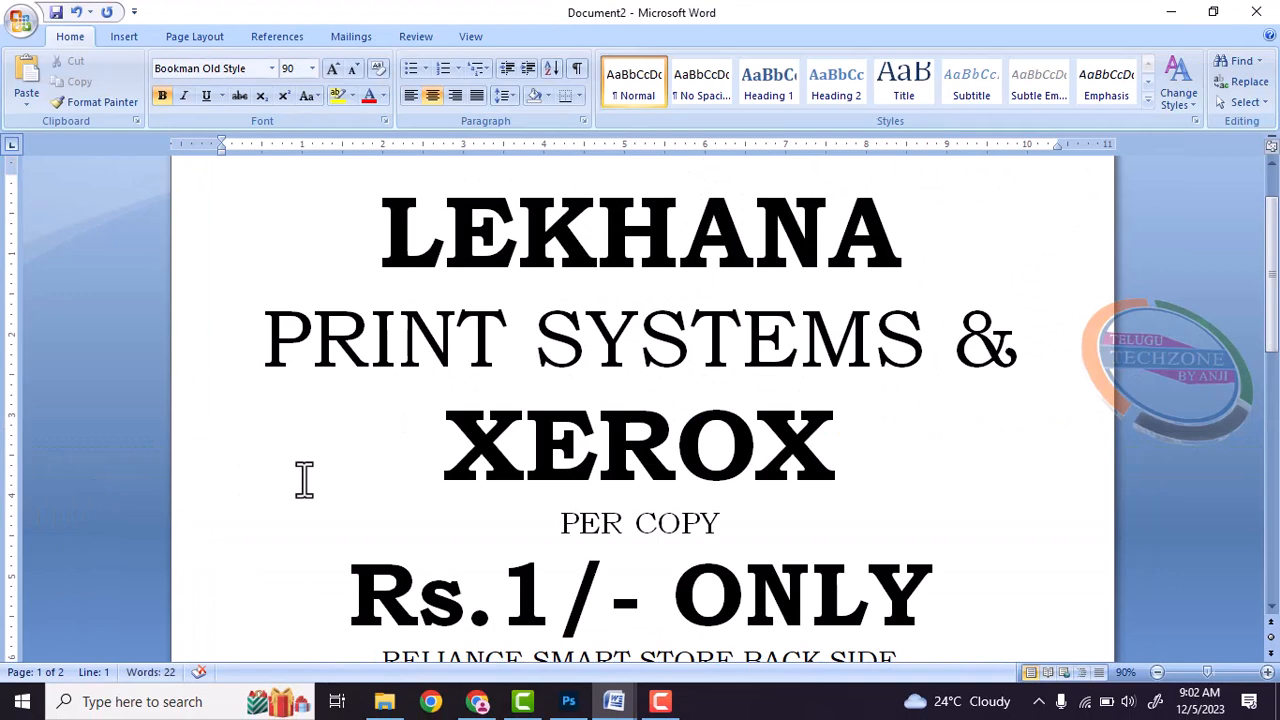
left_click_drag(33, 230, 33, 197)
scroll(749, 306, "down", 3)
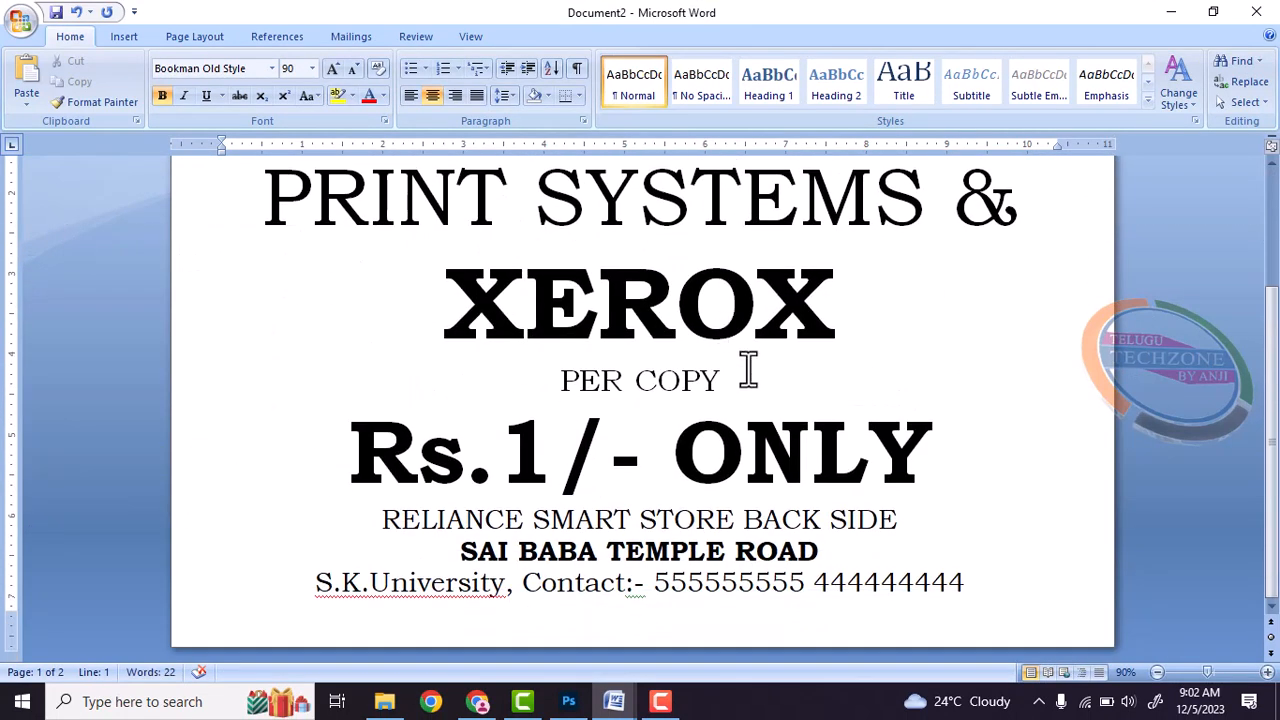
left_click(970, 546)
Step: Fine-tune the "LEKHANA" heading in one-point increments to font size 98 and check the page fit
scroll(705, 446, "up", 5)
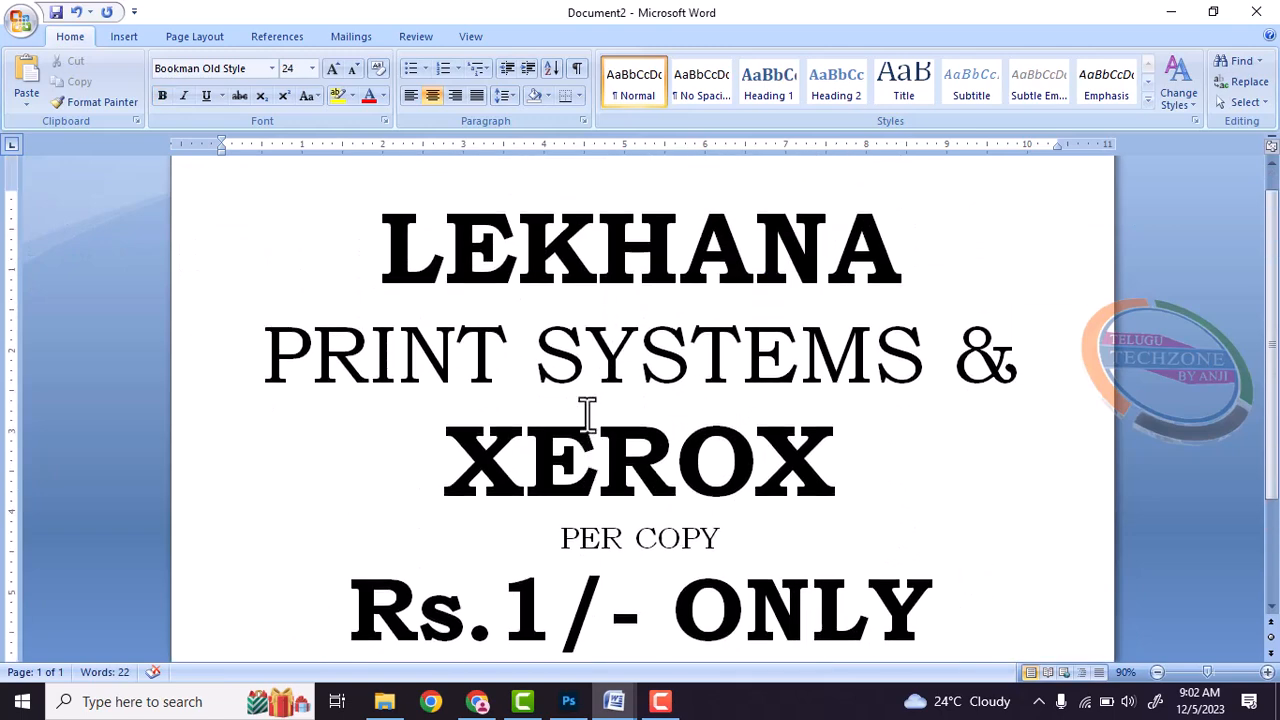
left_click_drag(397, 270, 876, 297)
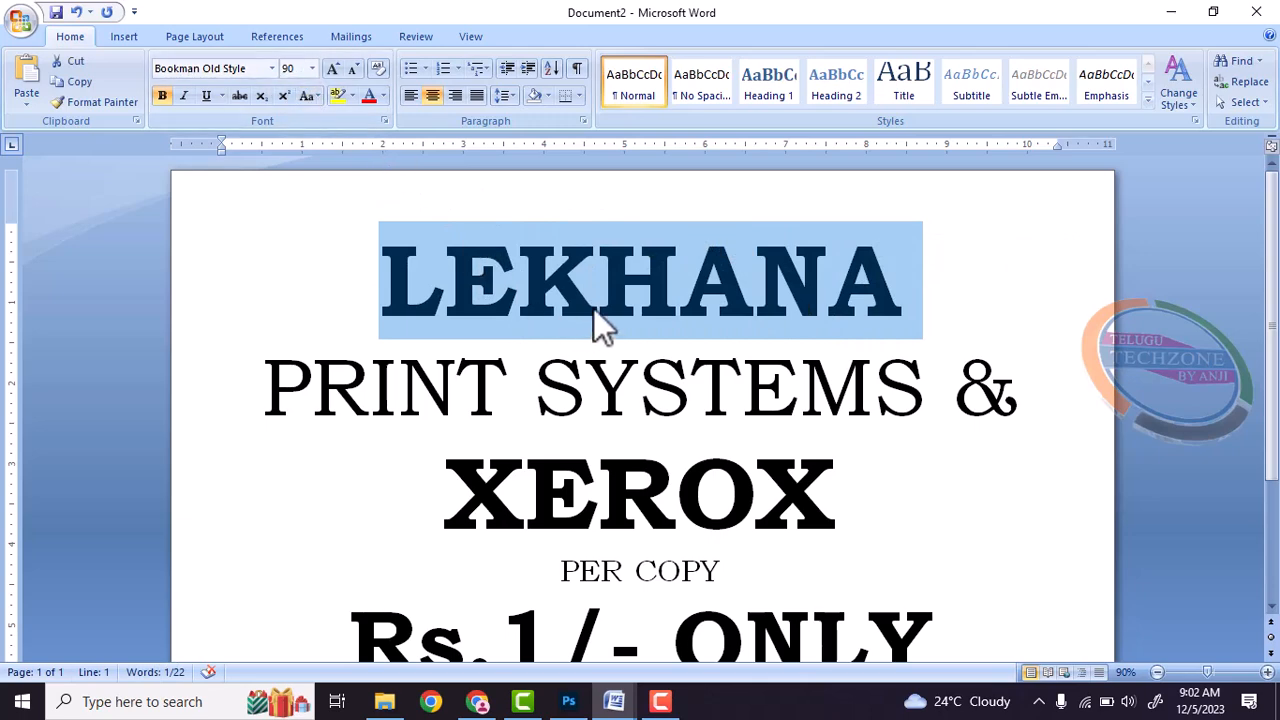
key("ctrl+bracketleft")
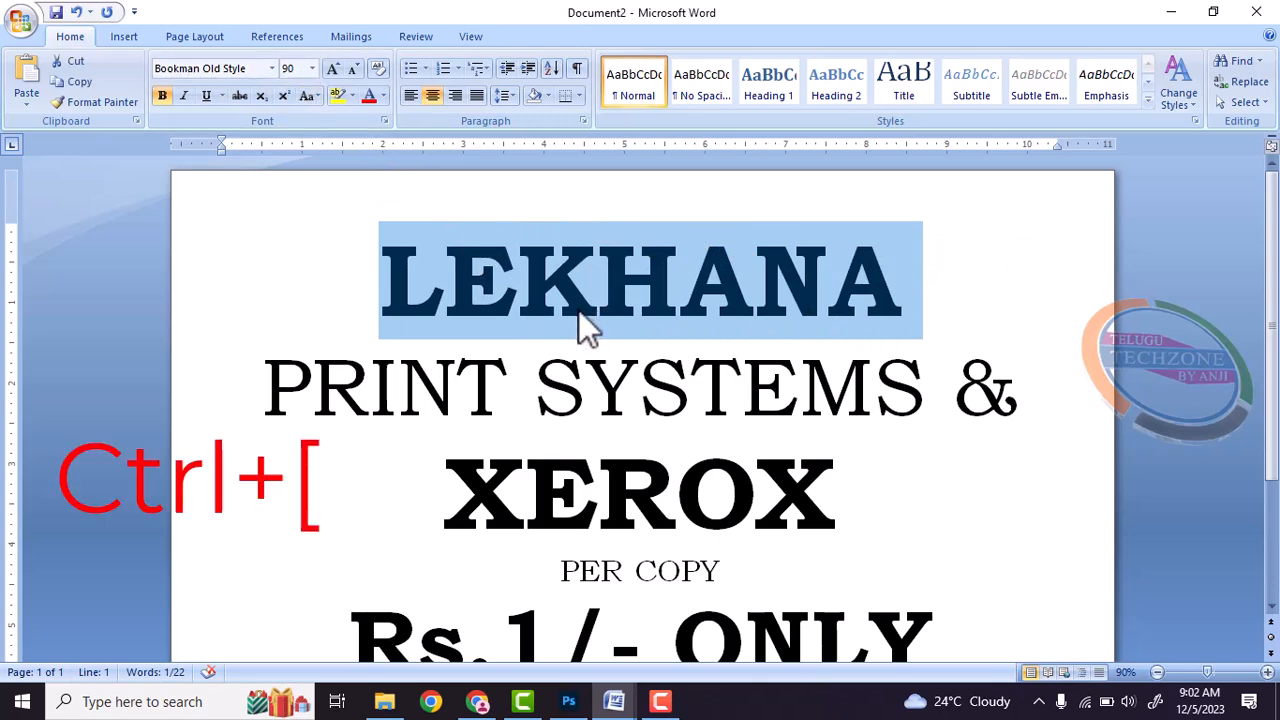
key("ctrl+bracketleft")
key("ctrl+bracketleft")
key("ctrl+bracketleft")
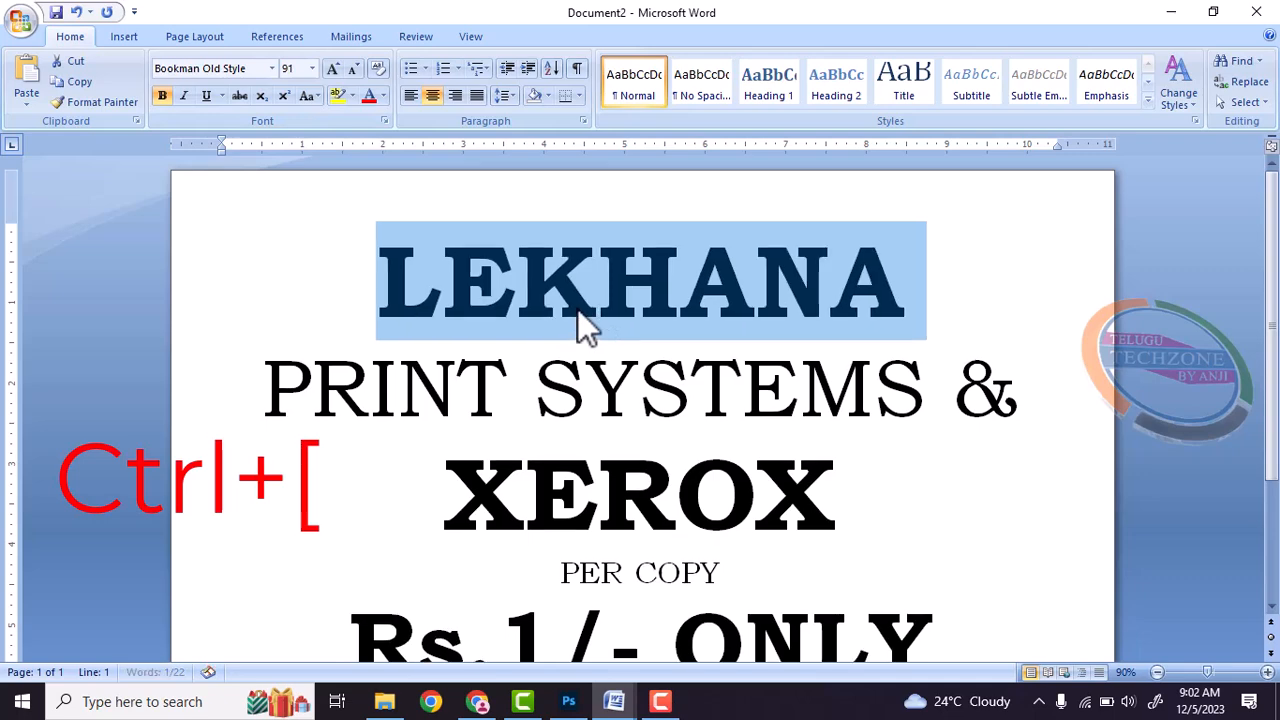
key("ctrl+bracketright")
key("ctrl+bracketright")
key("ctrl+bracketright")
key("ctrl+bracketright")
key("ctrl+bracketright")
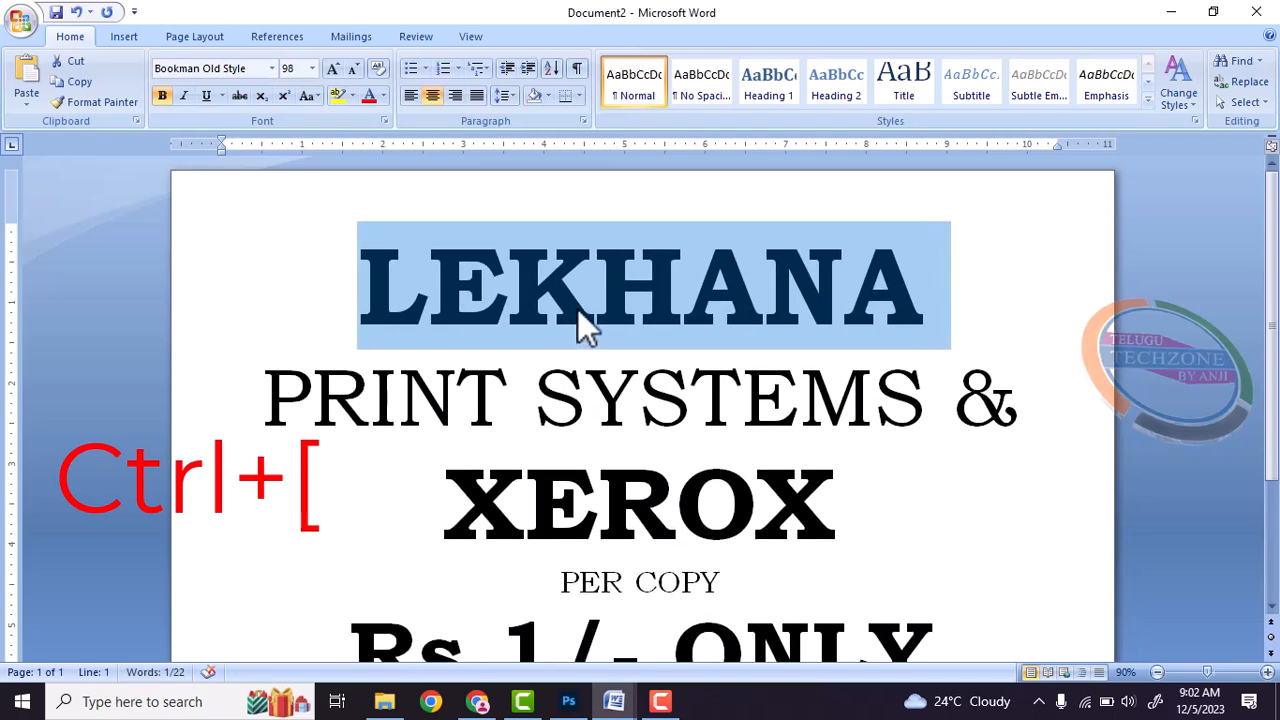
scroll(577, 308, "down", 4)
scroll(622, 530, "up", 4)
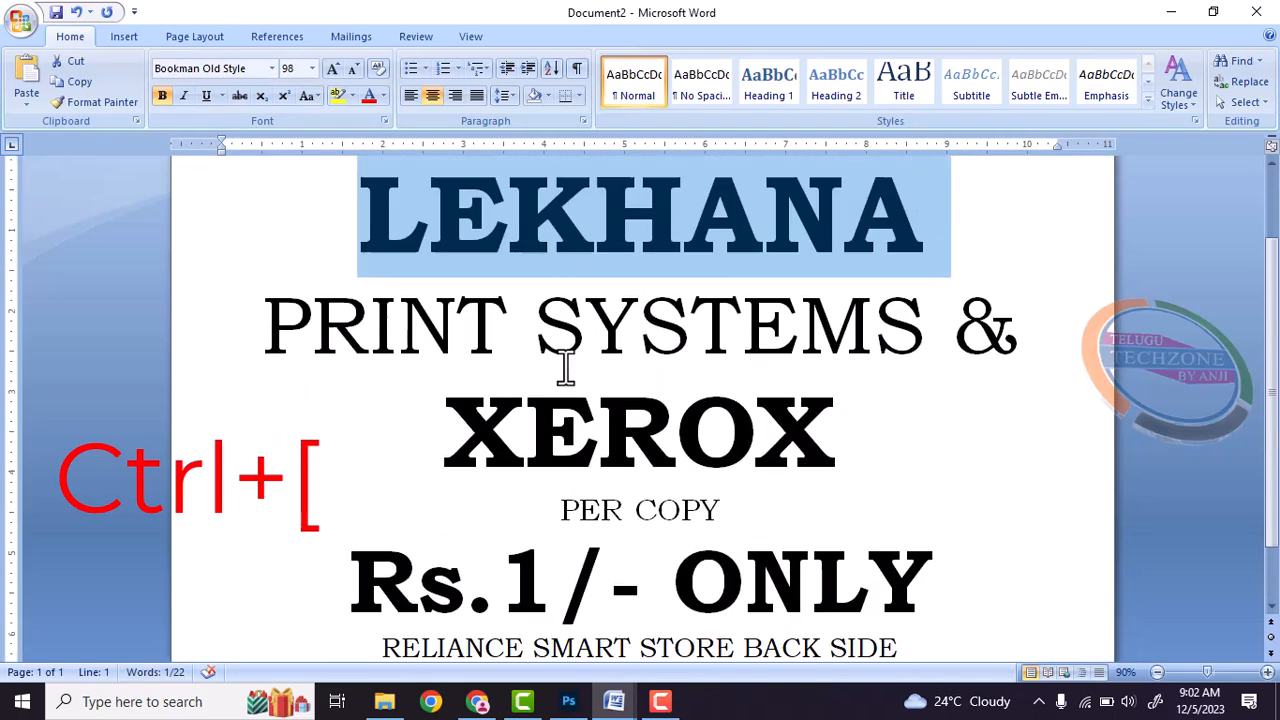
Step: Enlarge the "XEROX" line in one-point increments to font size 94 and check the page fit
left_click(274, 378)
left_click_drag(274, 378, 908, 380)
left_click(708, 502)
left_click_drag(472, 474, 803, 474)
key("ctrl+bracketright")
key("ctrl+bracketright")
key("ctrl+bracketright")
key("ctrl+bracketright")
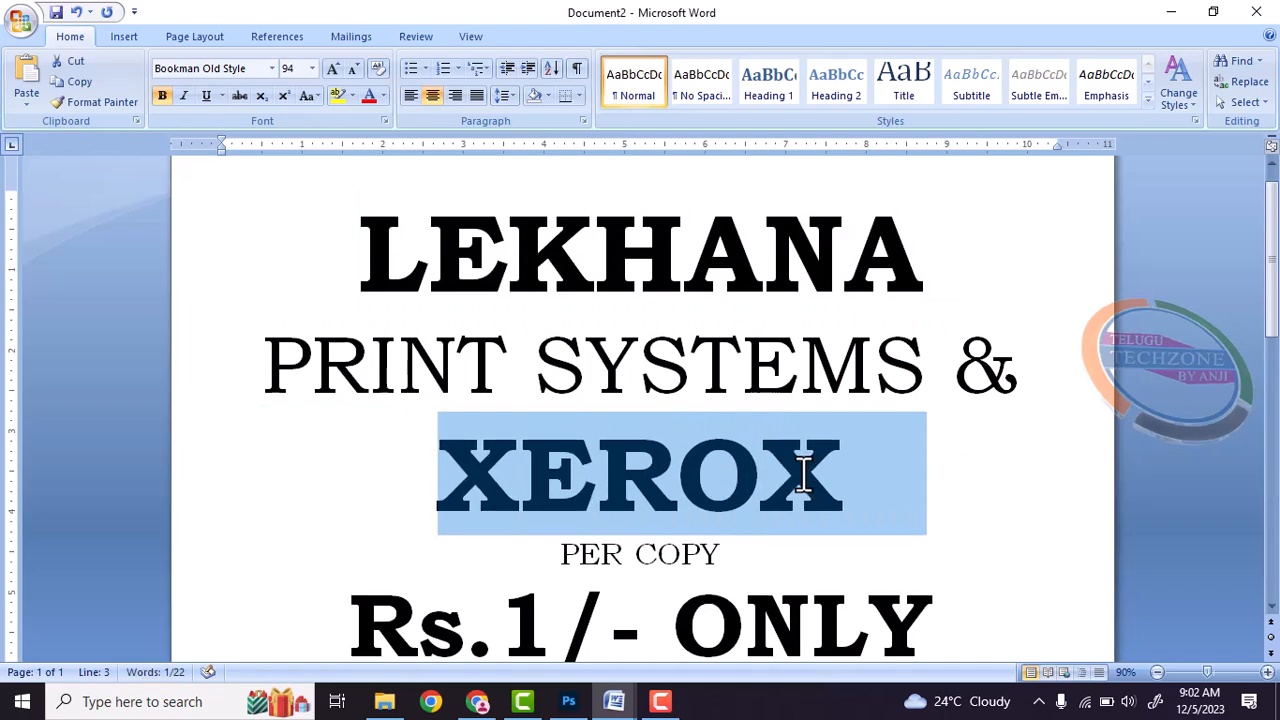
scroll(800, 475, "down", 6)
scroll(731, 483, "up", 6)
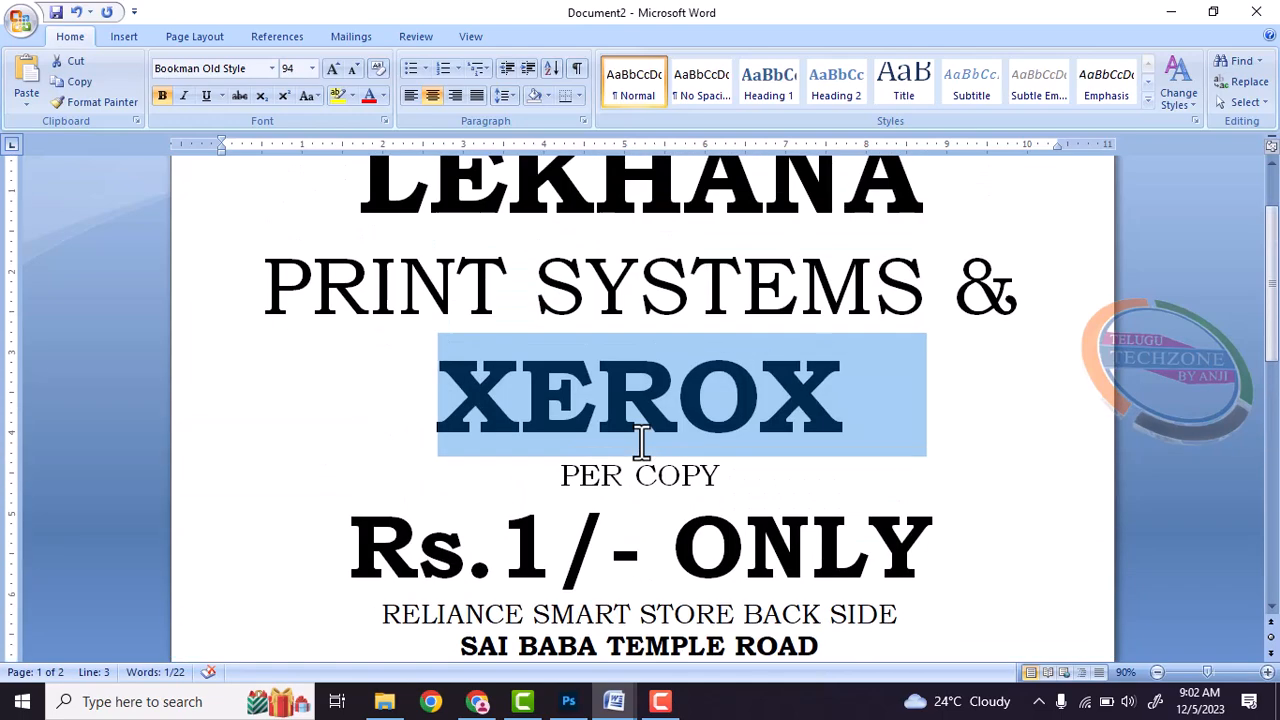
Step: Shrink the "XEROX" line in one-point increments to font size 90 and check the page fit
key("ctrl+bracketleft")
key("ctrl+bracketleft")
key("ctrl+bracketleft")
key("ctrl+bracketleft")
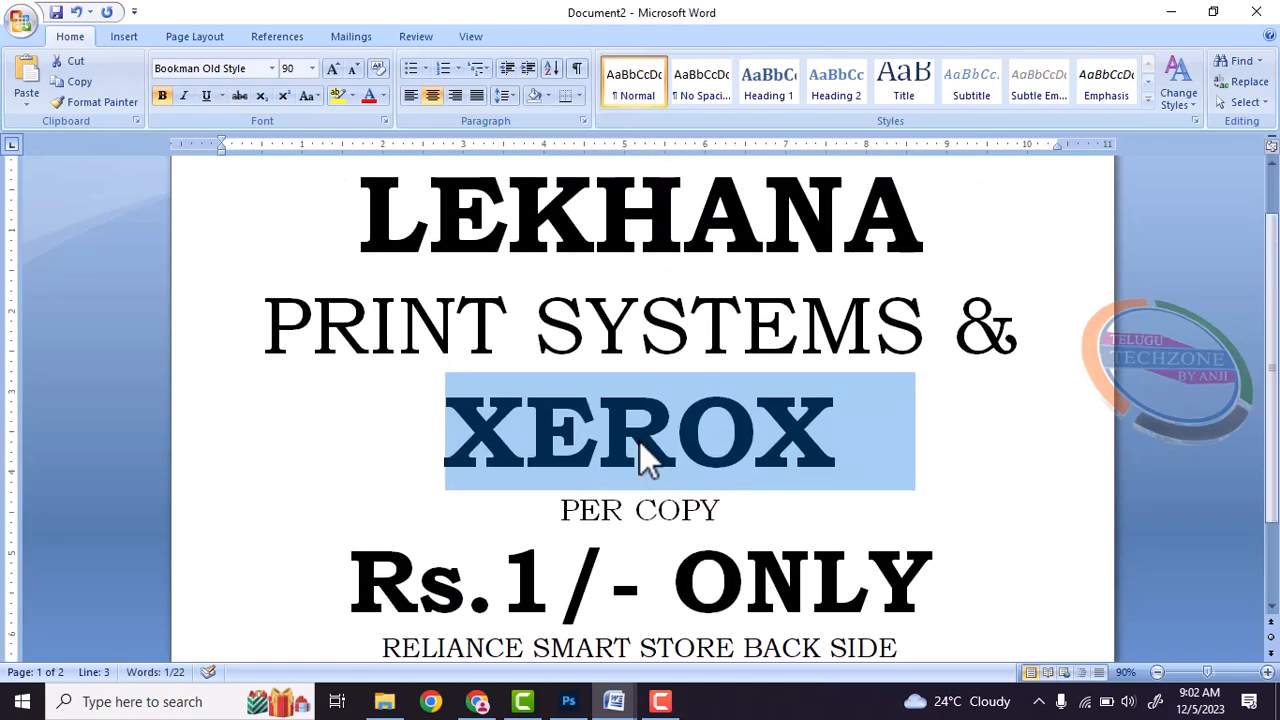
scroll(645, 445, "down", 2)
left_click(716, 530)
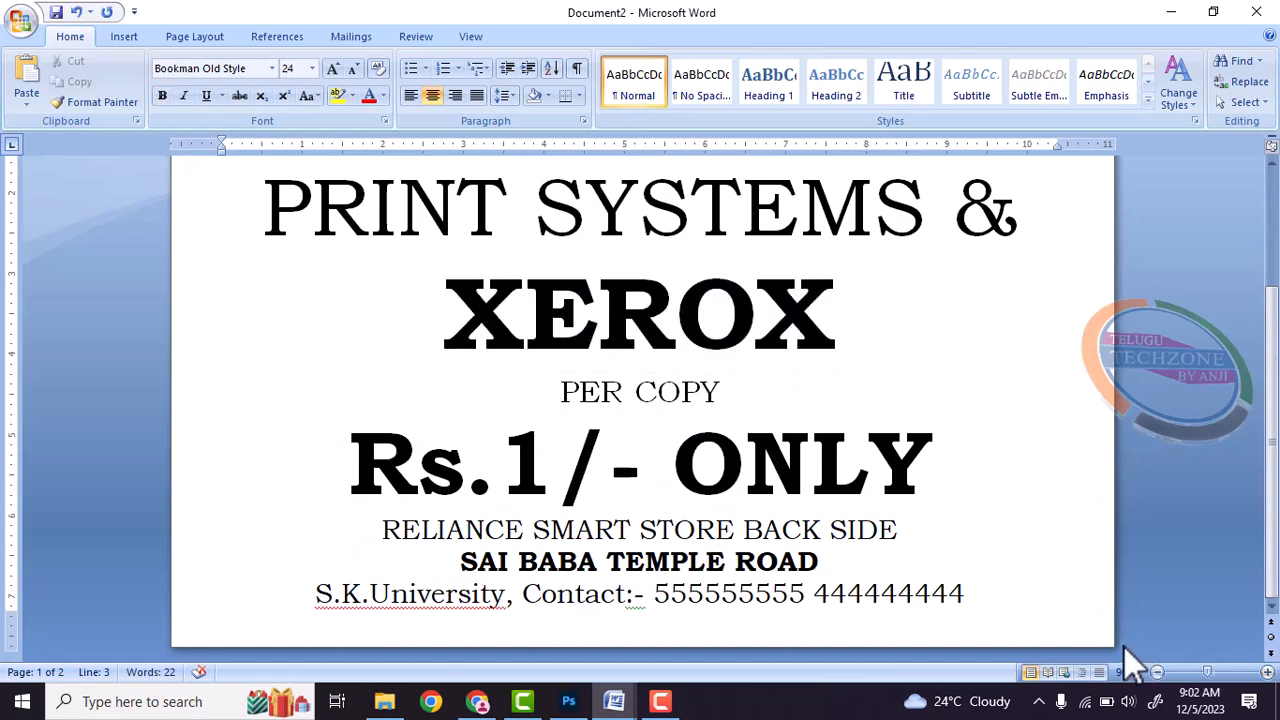
Step: Review the poster from the "LEKHANA" heading down to the contact line for its layout on the single page
scroll(960, 415, "up", 2)
scroll(960, 415, "up", 1)
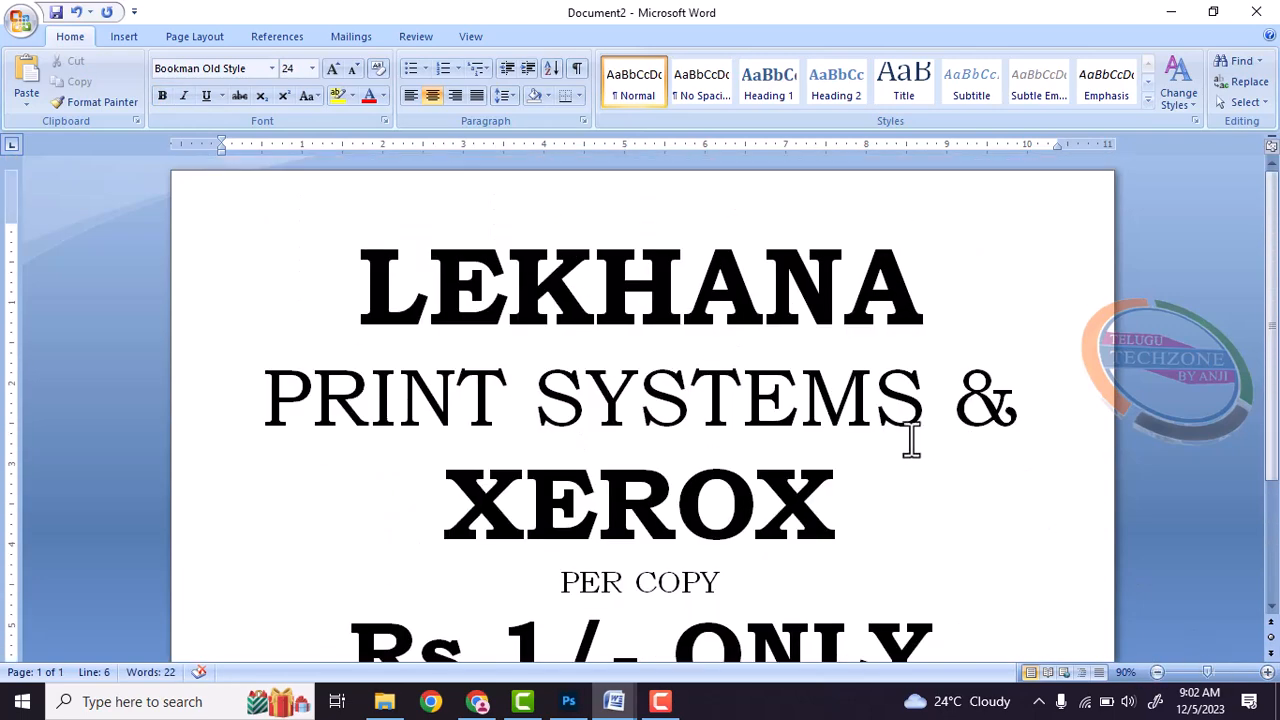
scroll(460, 360, "down", 1)
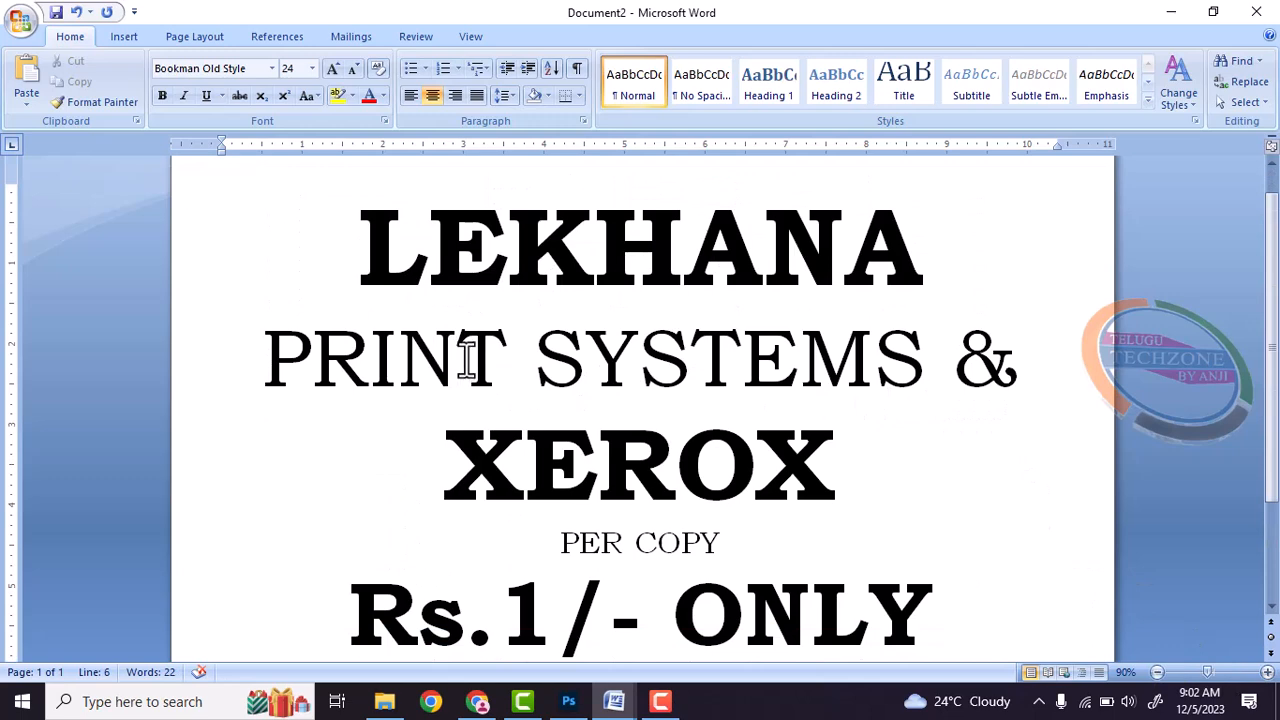
scroll(388, 311, "down", 1)
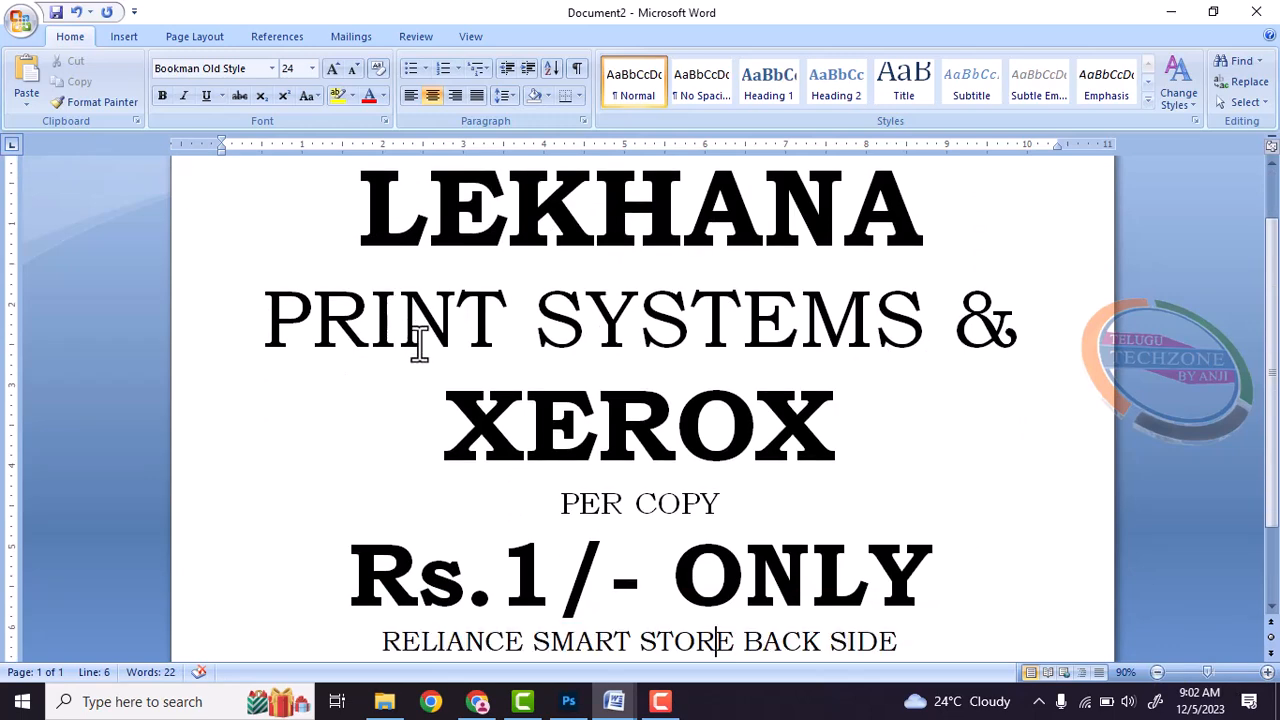
scroll(453, 375, "down", 1)
left_click_drag(467, 385, 816, 400)
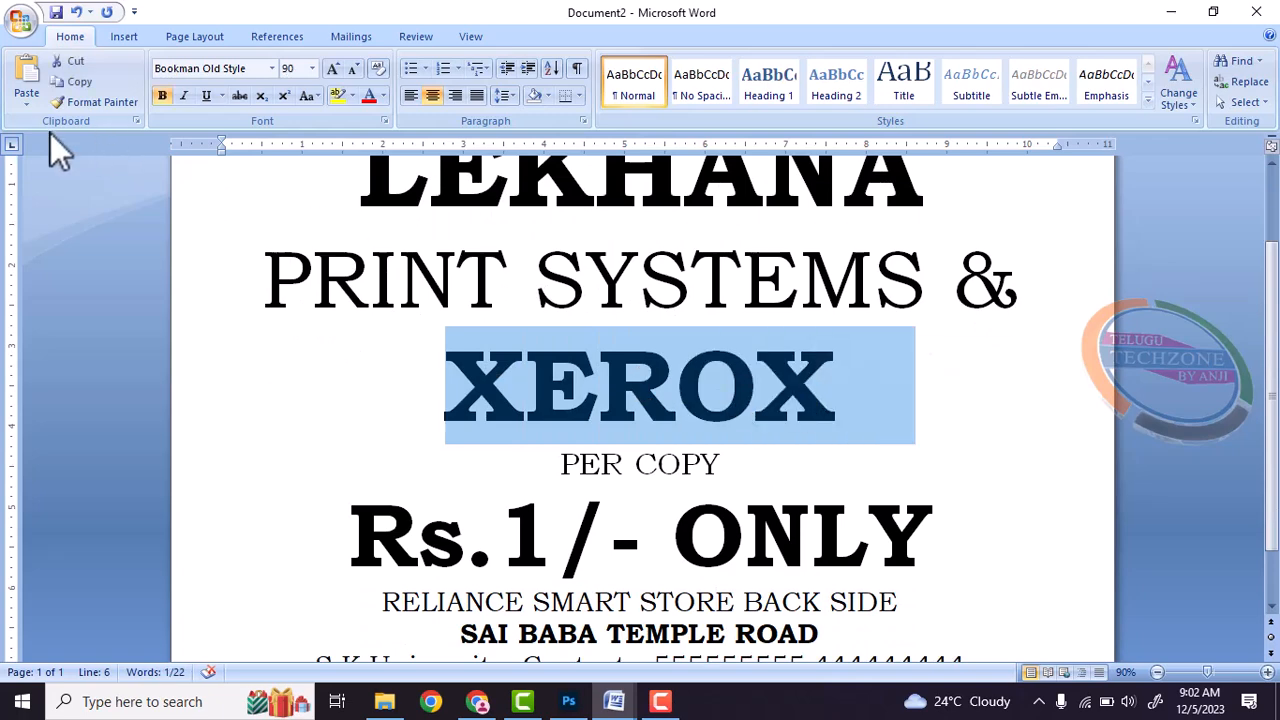
left_click(571, 395)
scroll(571, 395, "down", 2)
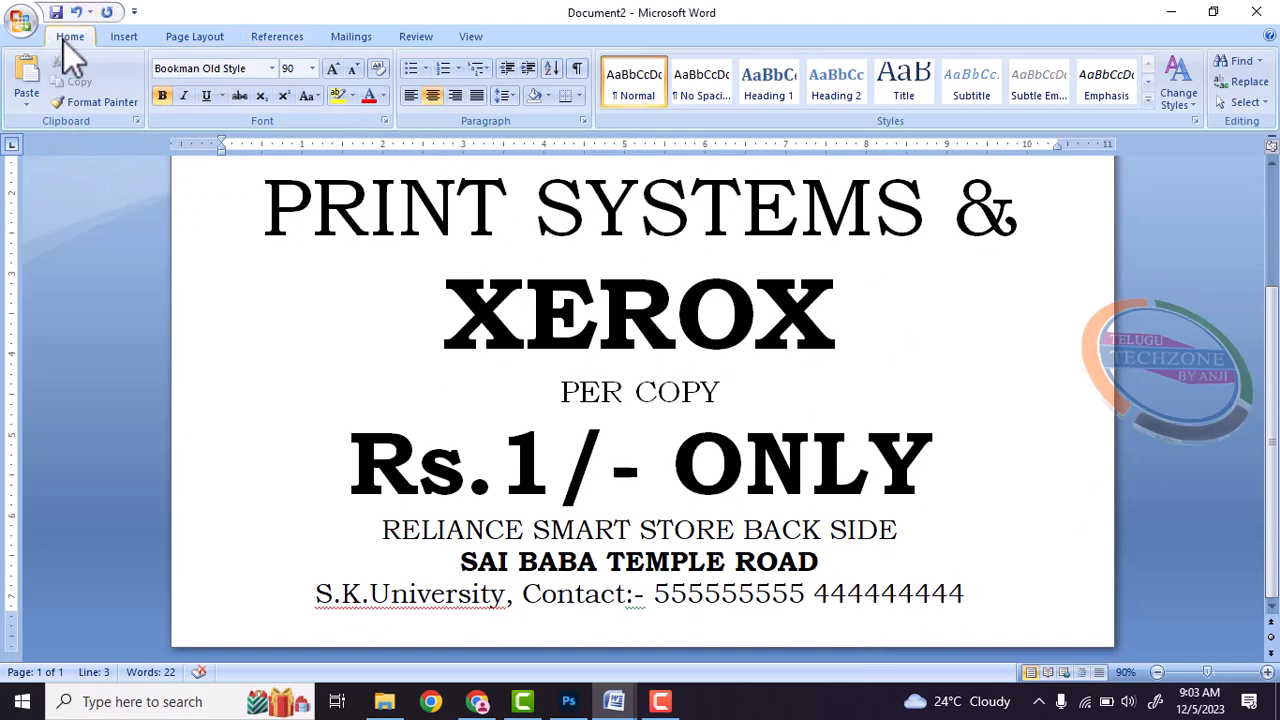
Step: Add a box page border in a double-line style, 3 pt wide, to the whole document
left_click(212, 39)
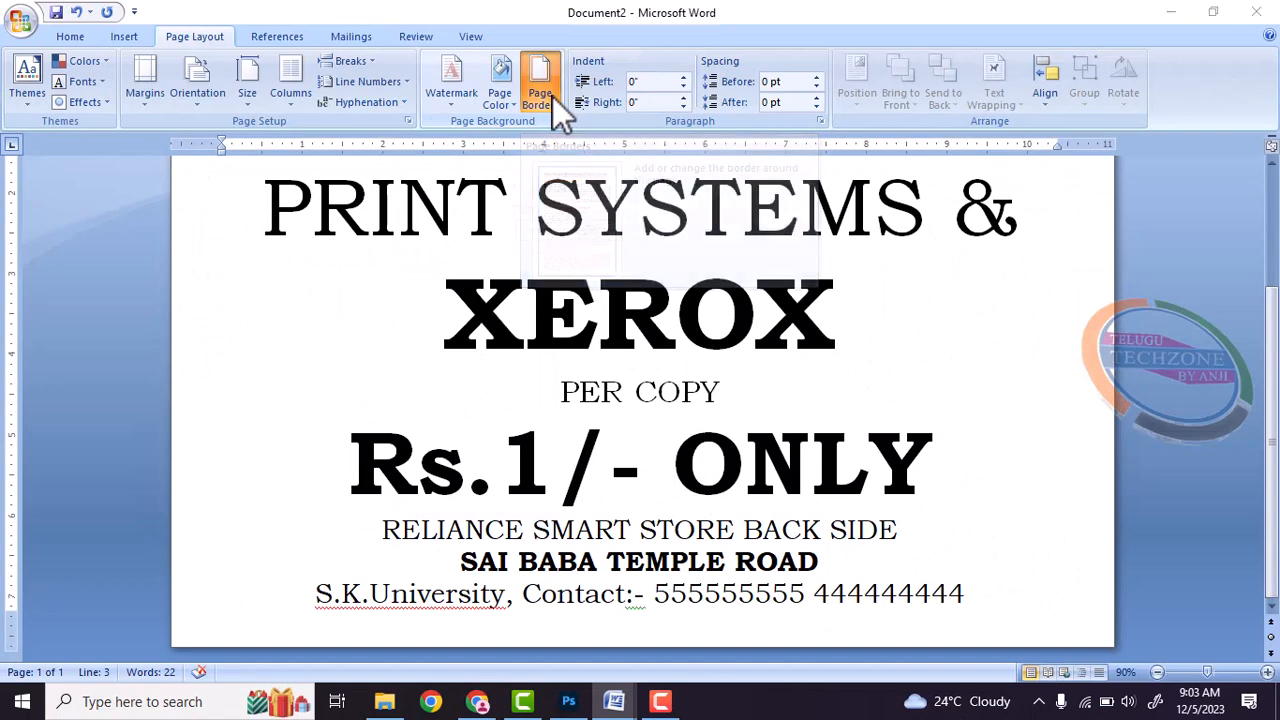
left_click(551, 97)
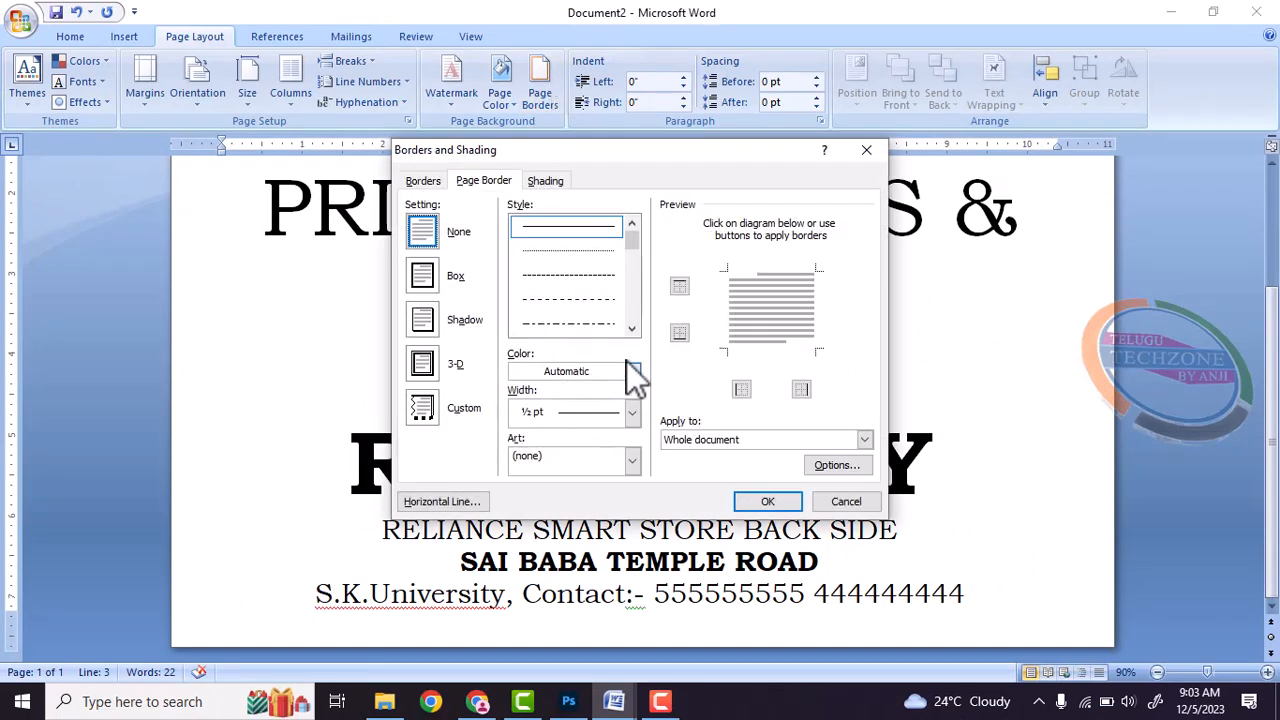
left_click(429, 278)
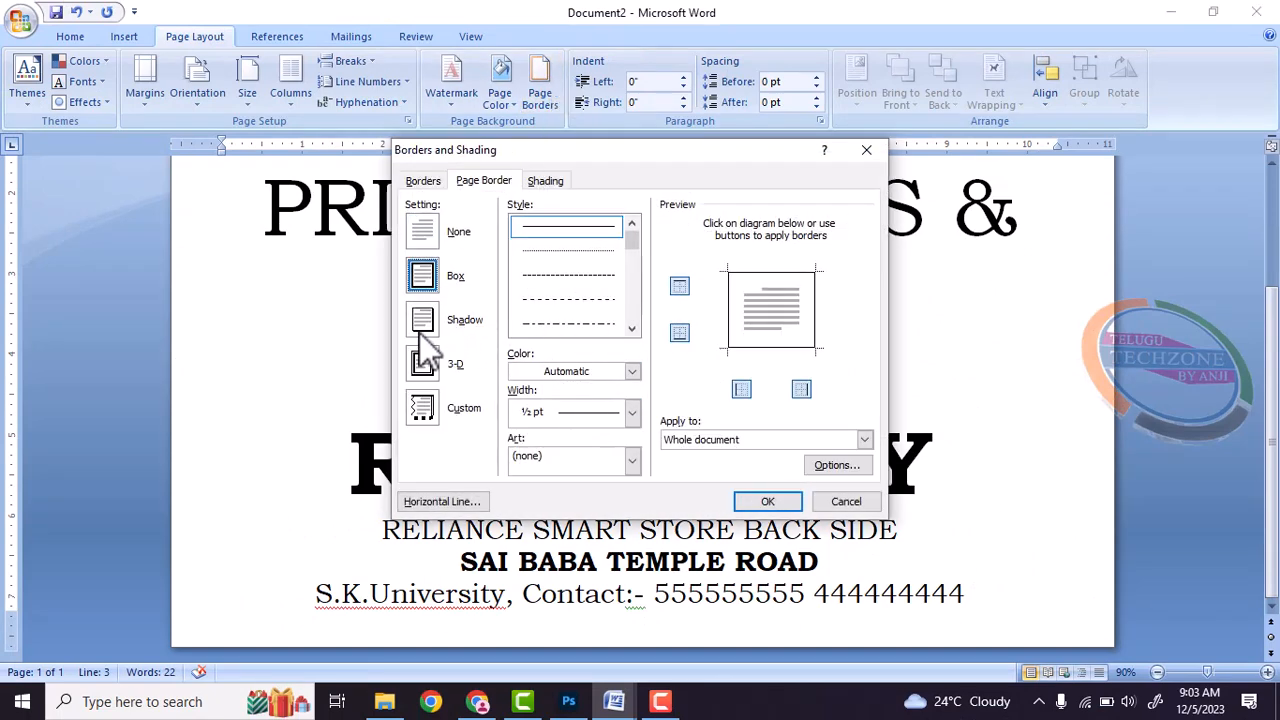
left_click(634, 336)
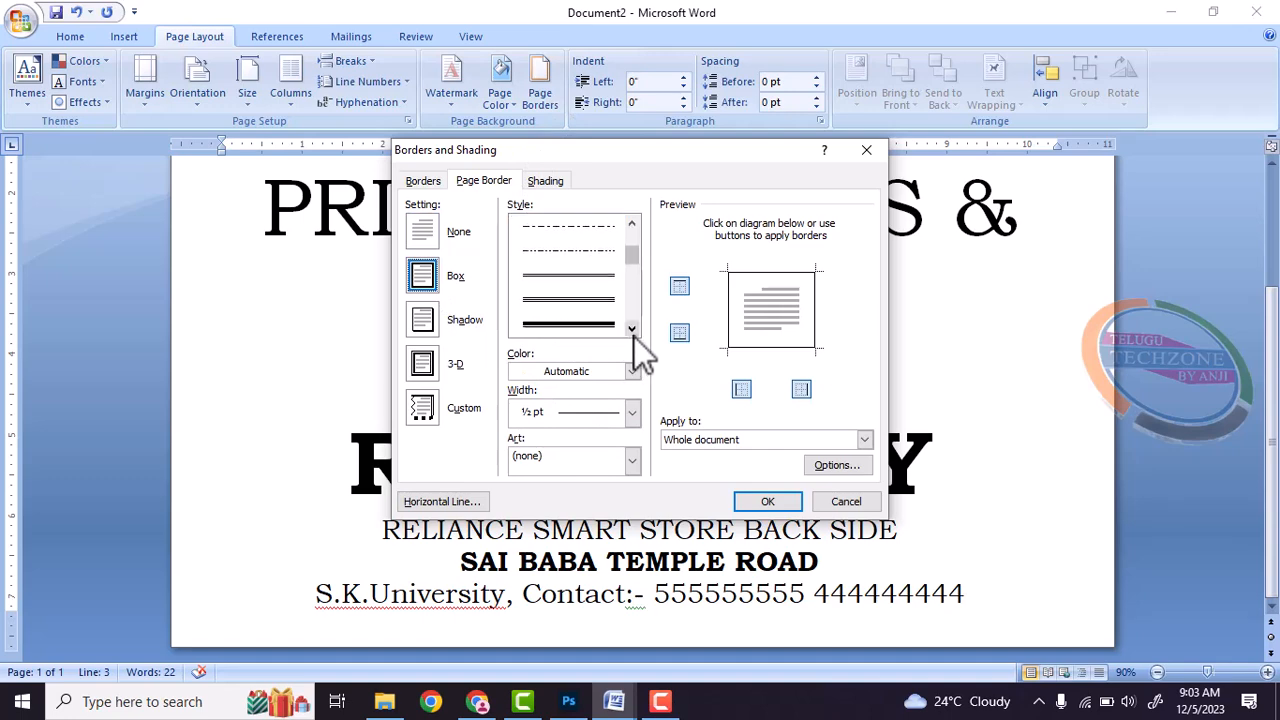
left_click(599, 301)
scroll(612, 335, "down", 1)
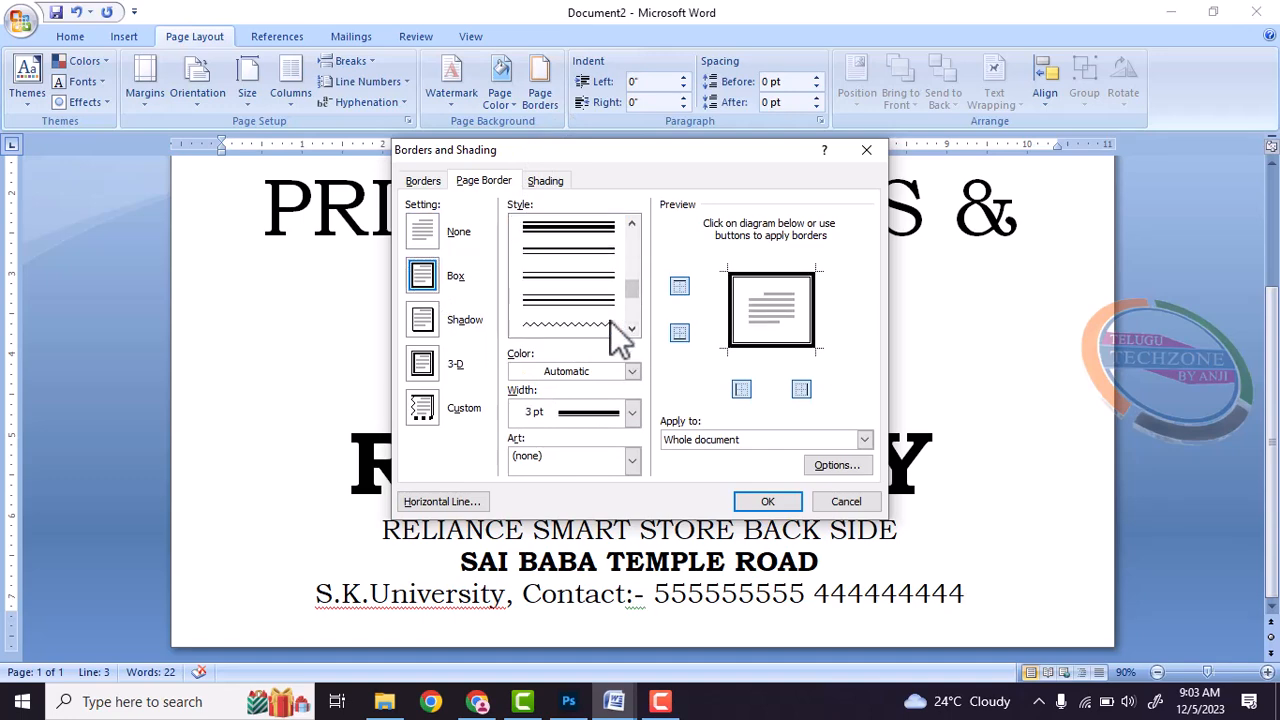
left_click(606, 265)
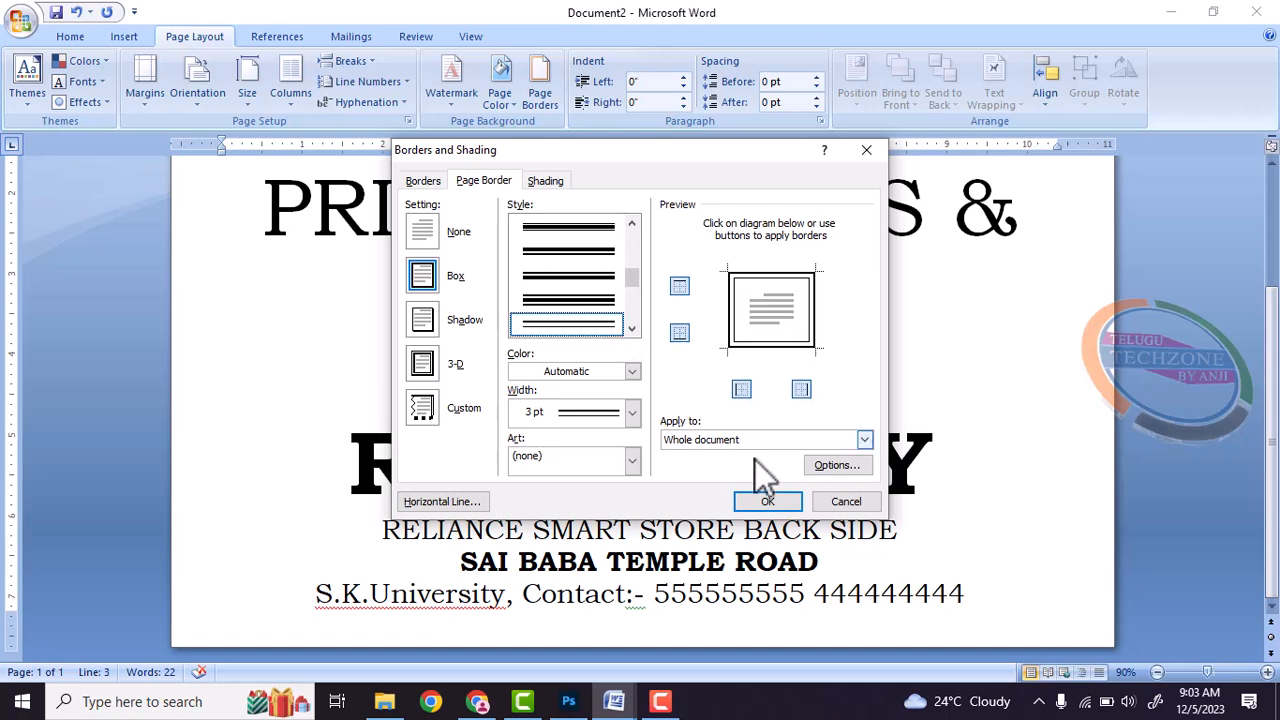
left_click(769, 503)
scroll(770, 460, "up", 4)
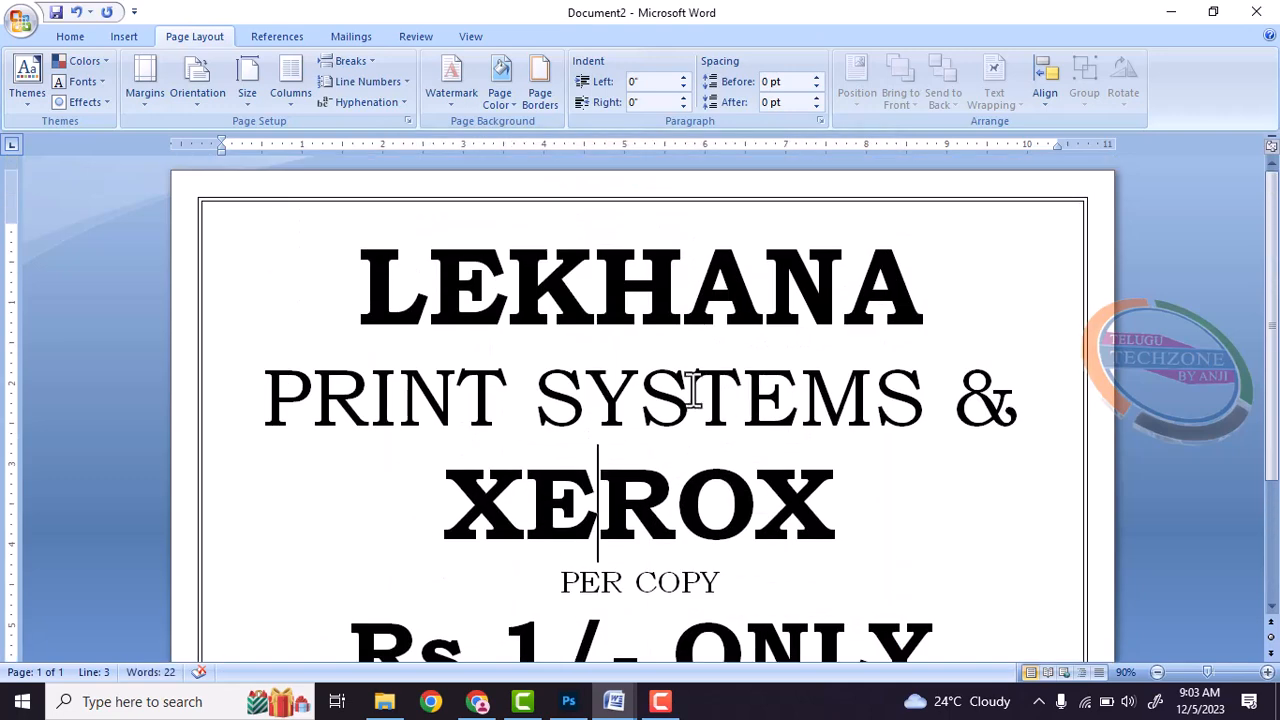
Step: Apply the green tree art as the page border and check it around the poster
left_click(551, 97)
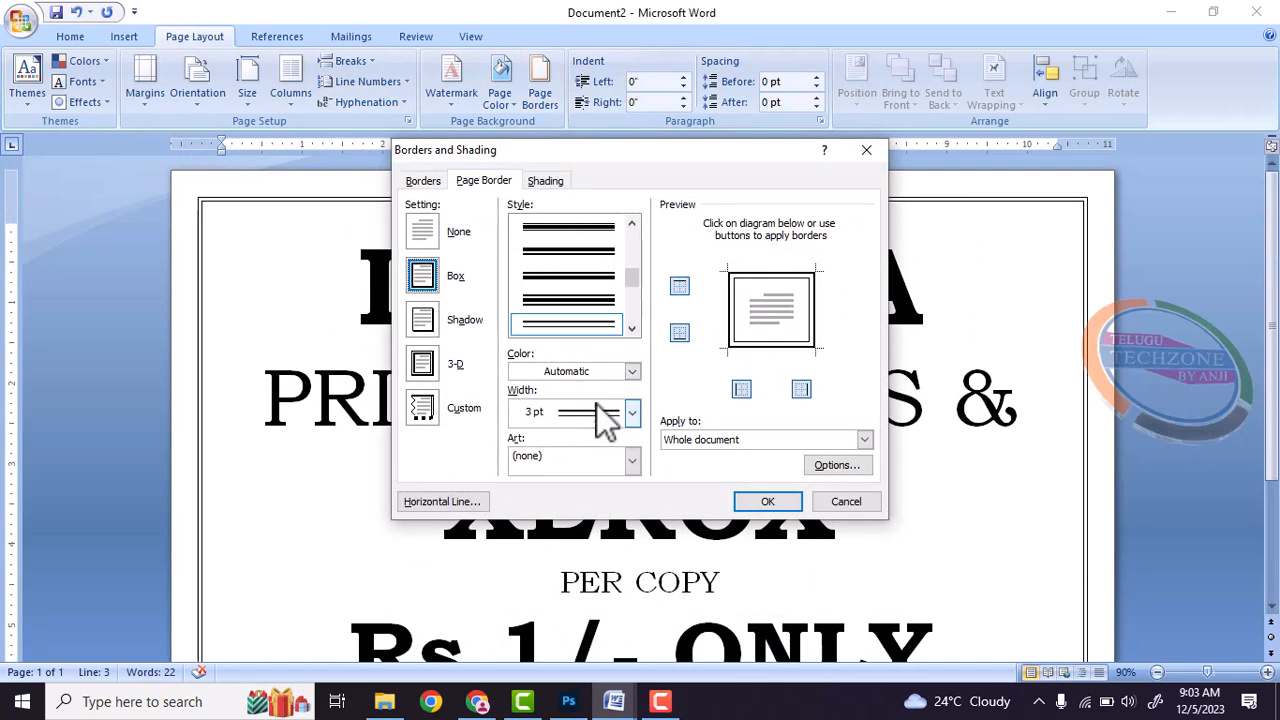
left_click(630, 459)
scroll(600, 515, "down", 3)
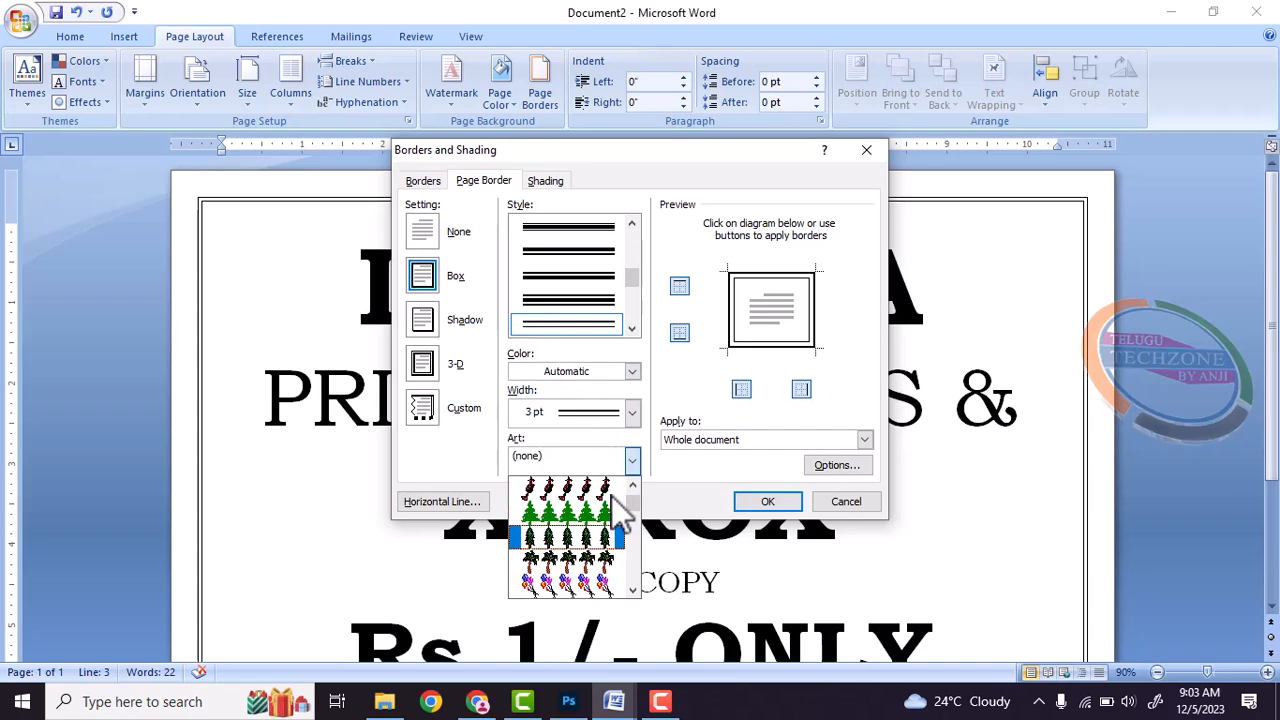
left_click(612, 512)
left_click(768, 503)
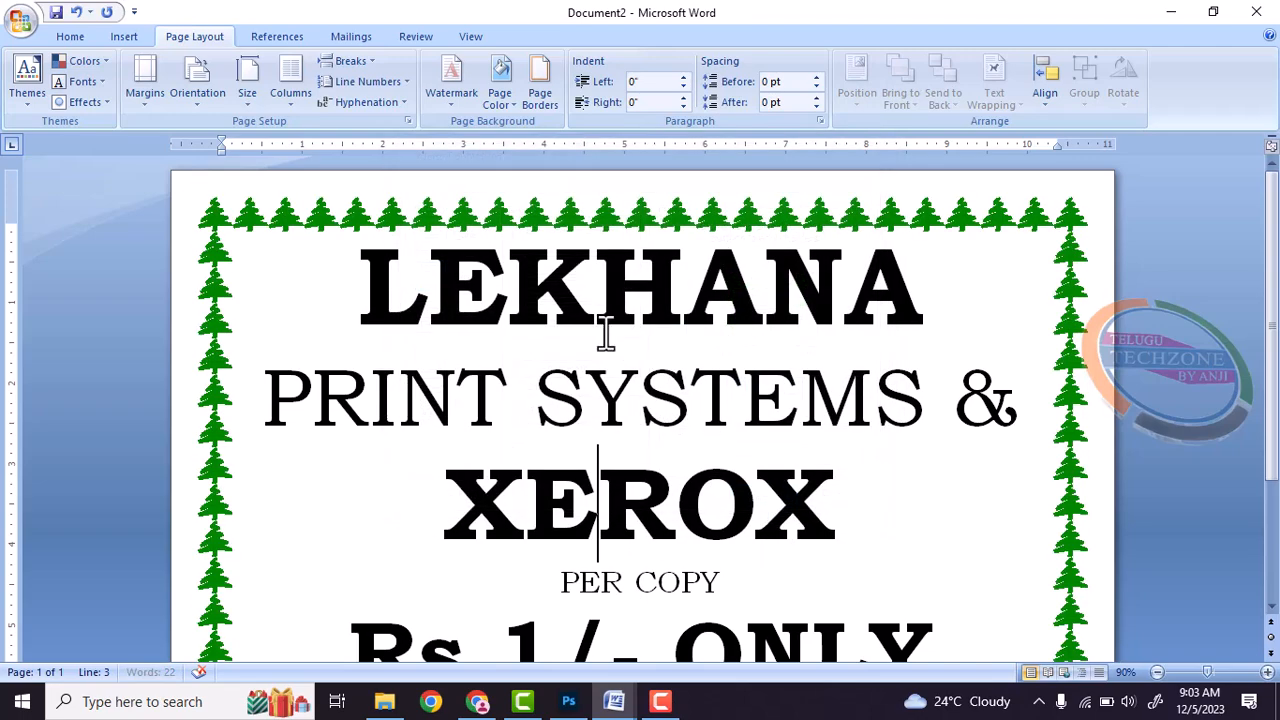
scroll(835, 440, "down", 3)
scroll(757, 434, "up", 3)
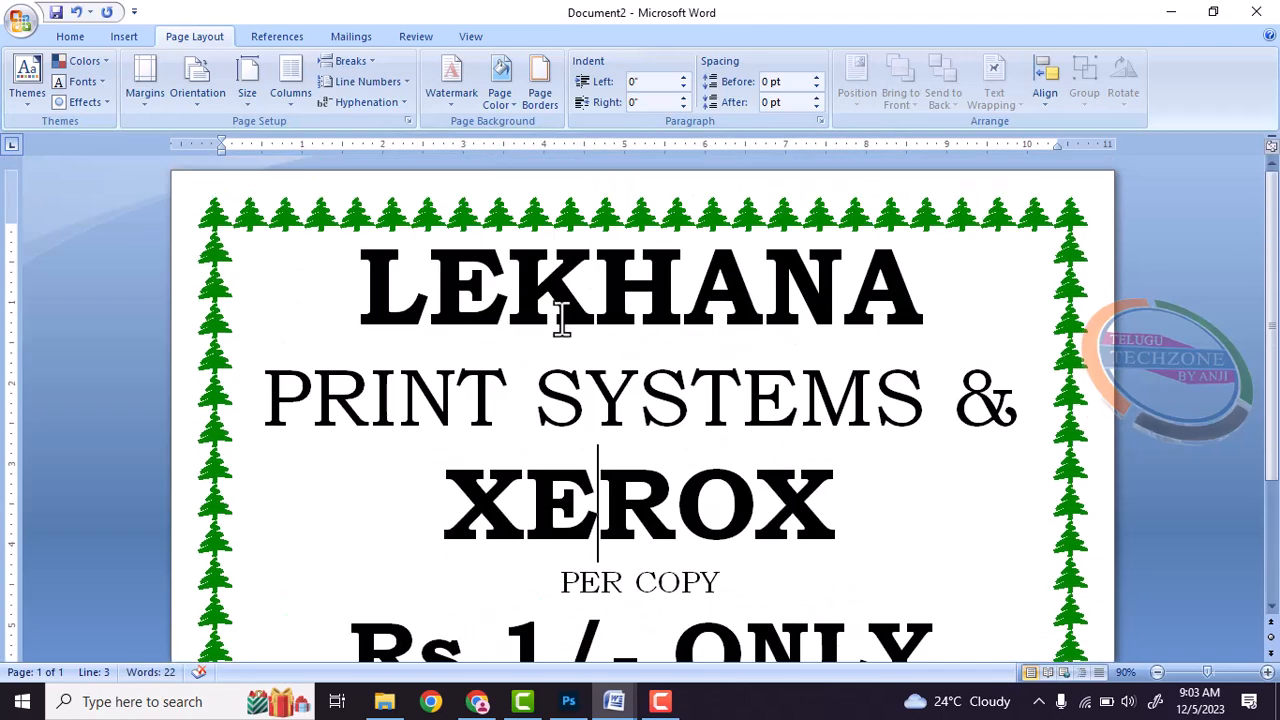
Step: Reduce the tree page border's width to 15 pt and check its spacing around the poster text
left_click(538, 95)
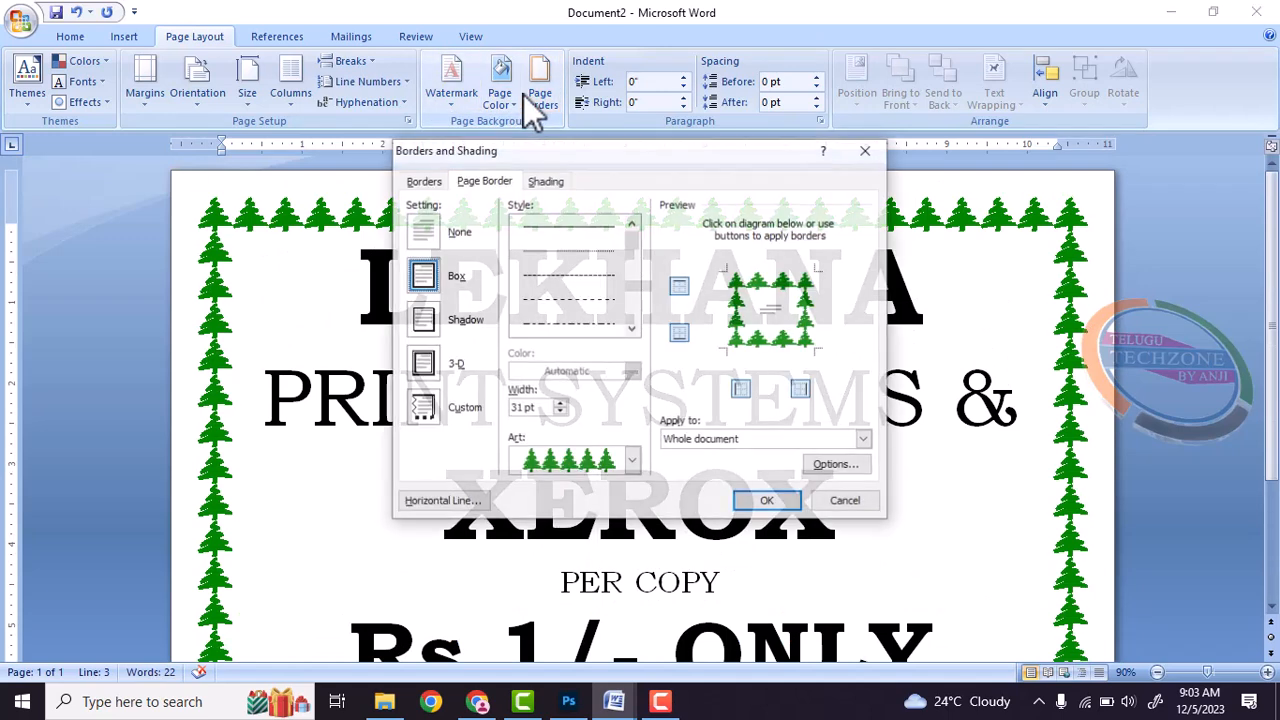
left_click(560, 413)
left_click(560, 413)
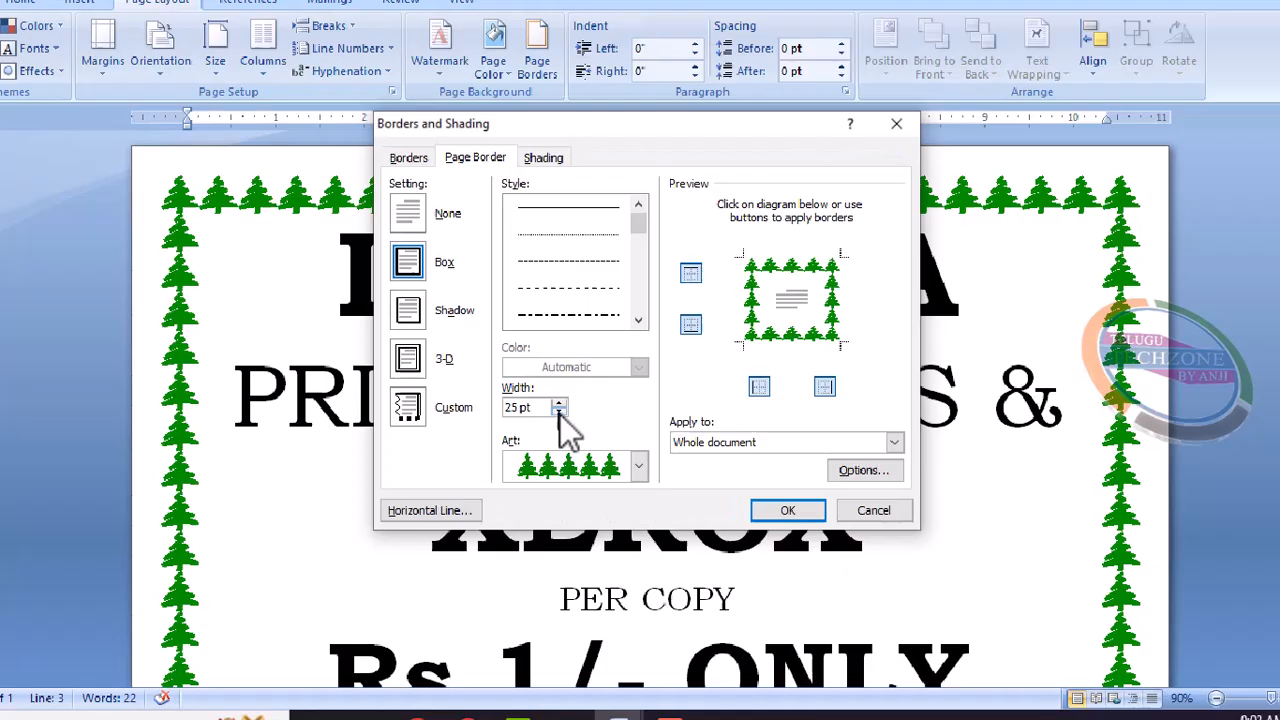
left_click(560, 413)
left_click(560, 413)
left_click(560, 413)
left_click(560, 413)
left_click(560, 413)
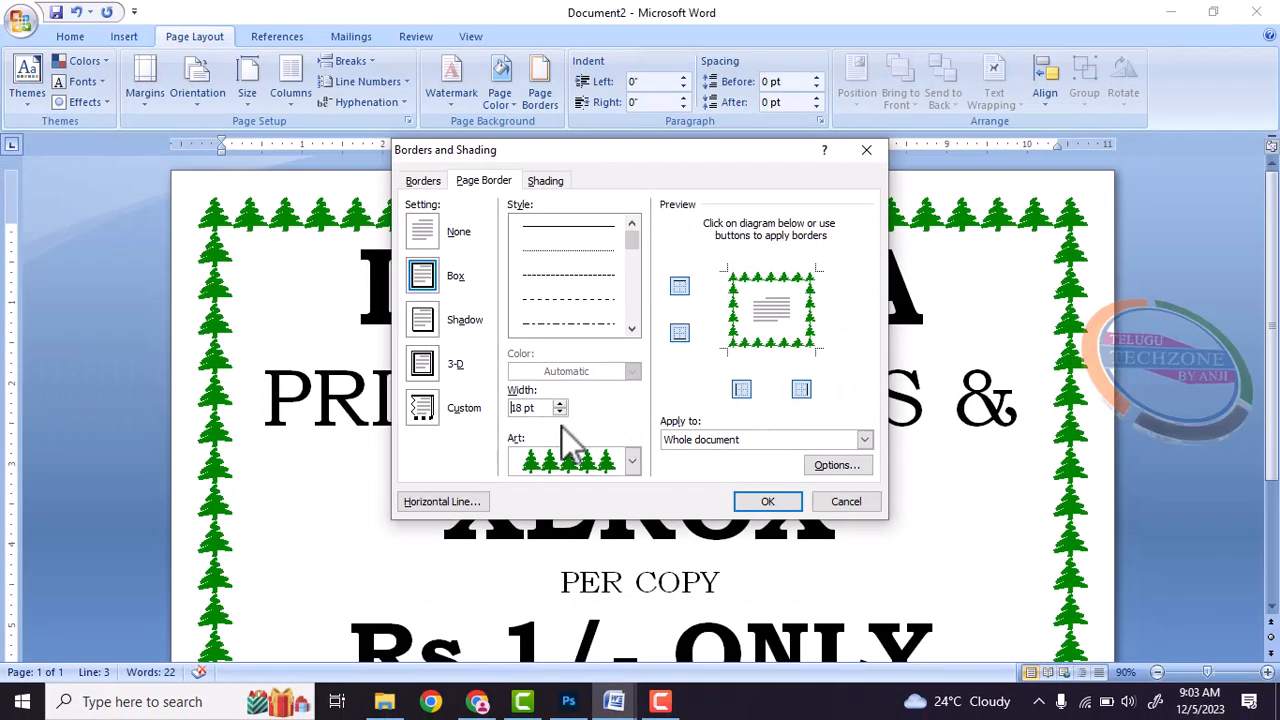
left_click(553, 410)
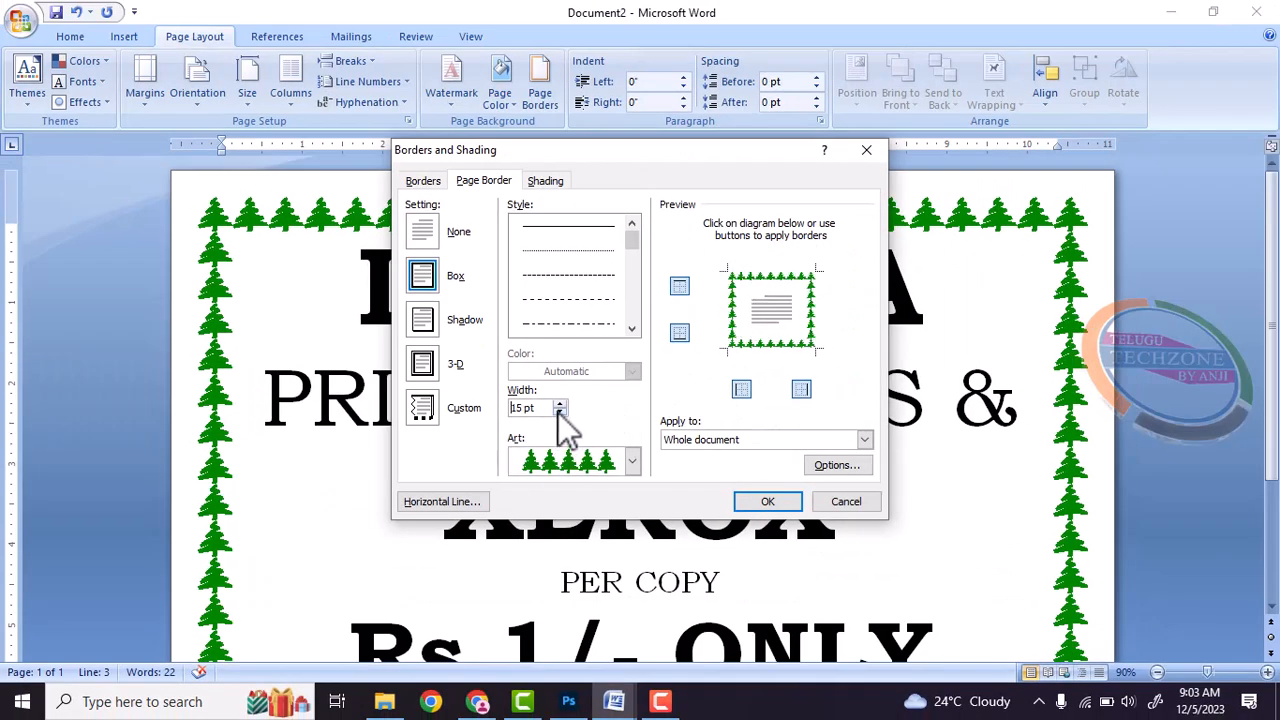
left_click(767, 501)
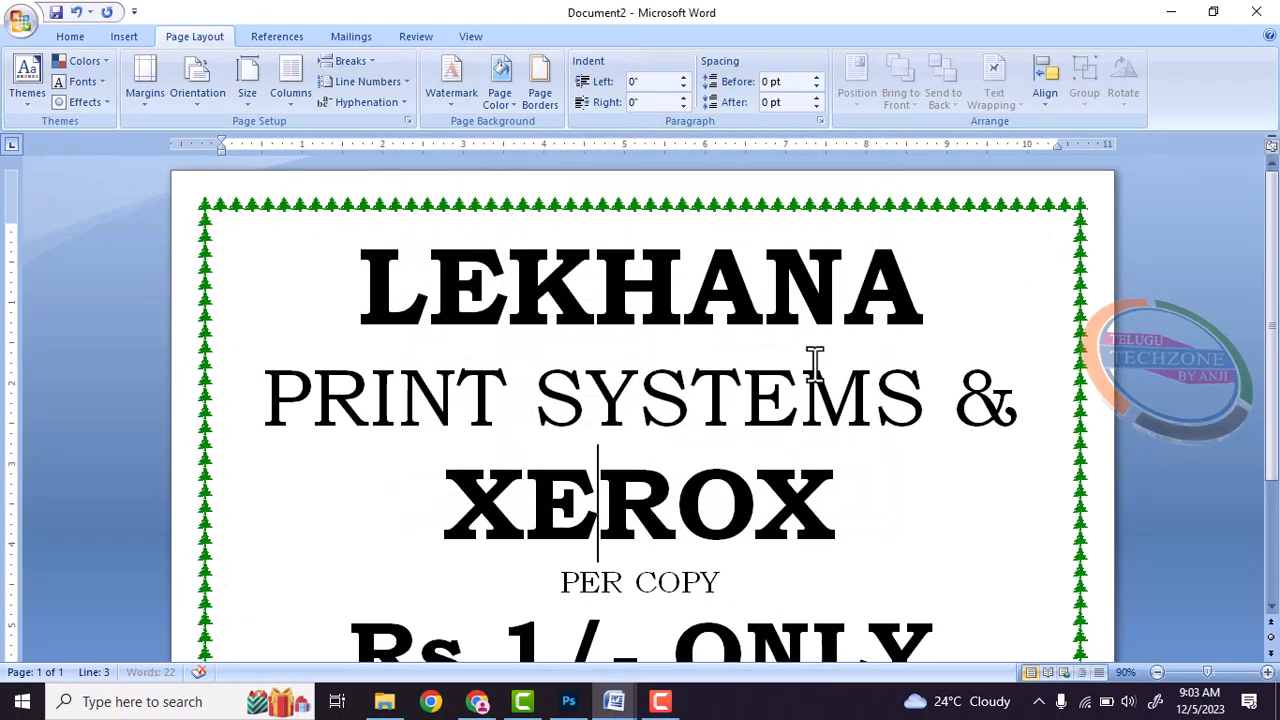
scroll(790, 390, "down", 4)
scroll(480, 375, "up", 2)
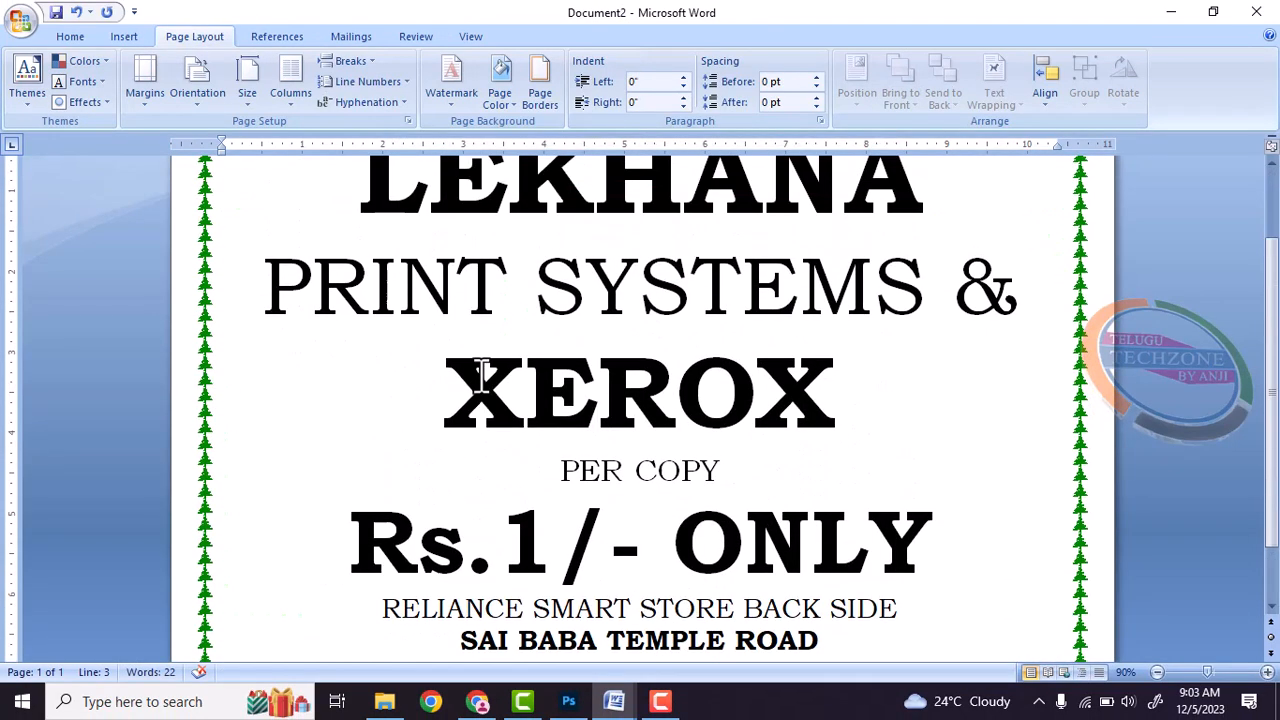
scroll(480, 375, "up", 3)
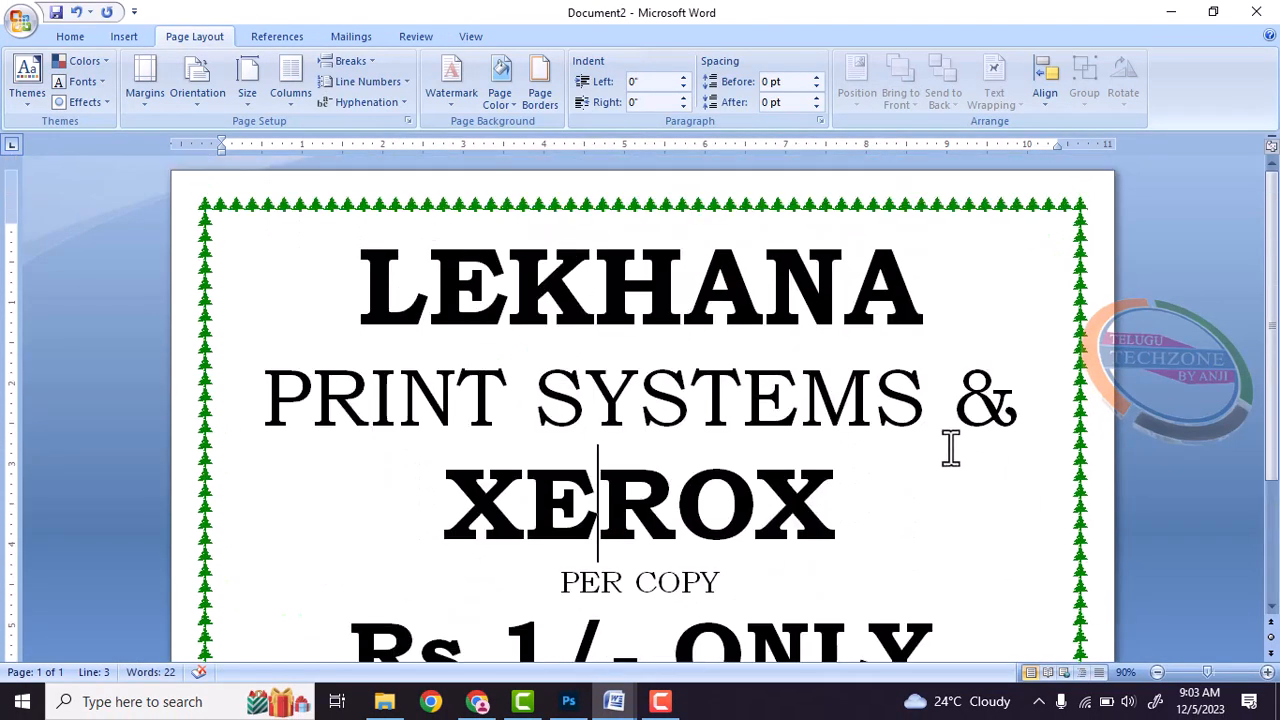
scroll(971, 462, "down", 5)
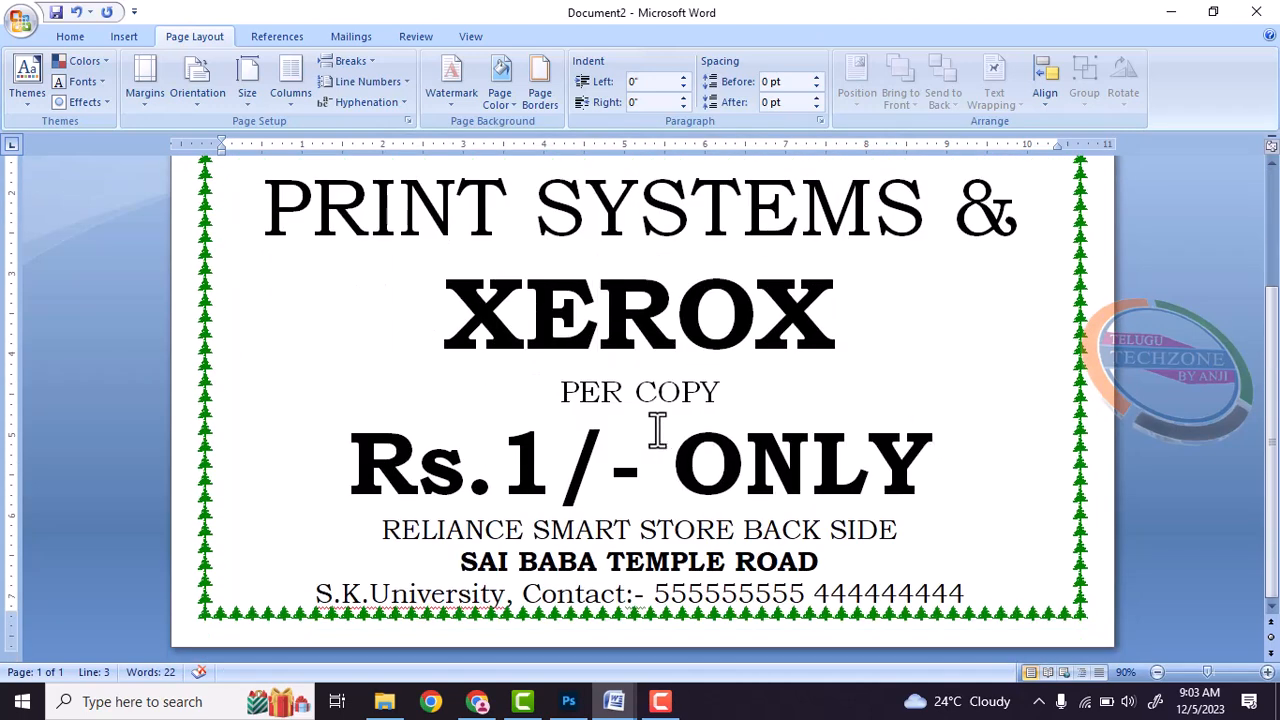
Step: Colour the "LEKHANA" heading in standard red
scroll(674, 430, "up", 3)
left_click_drag(360, 214, 899, 250)
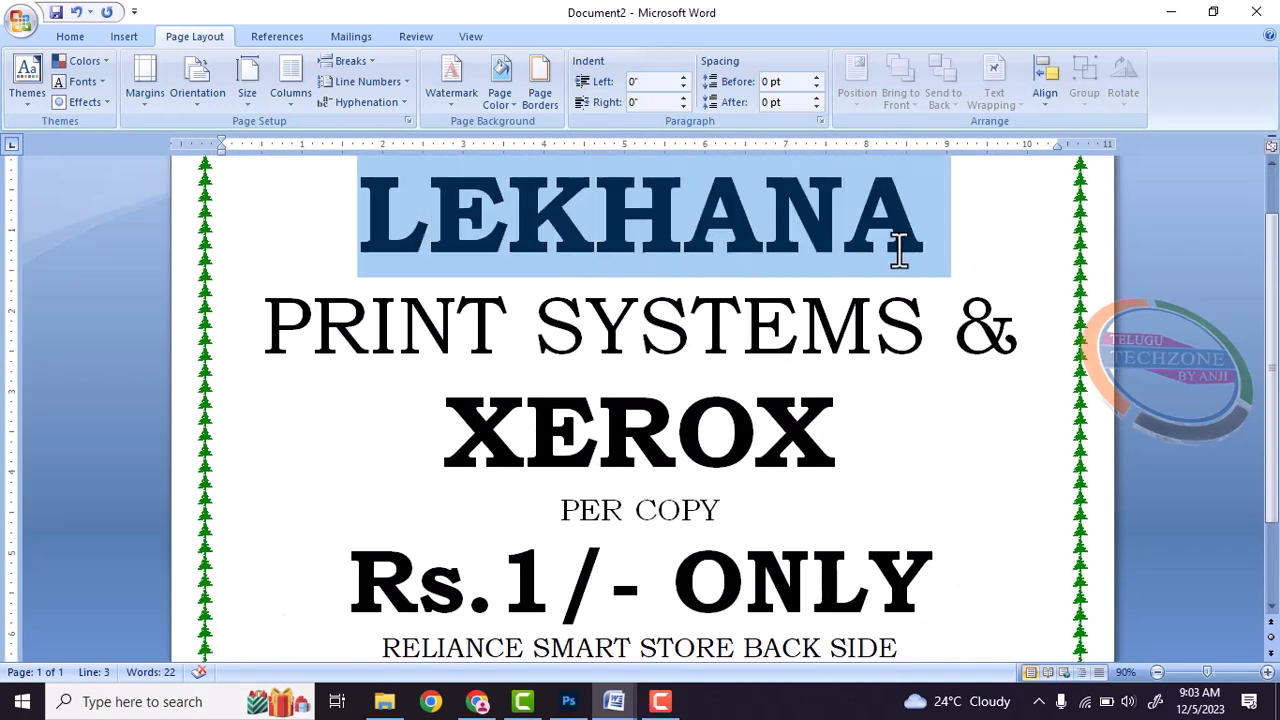
left_click(72, 35)
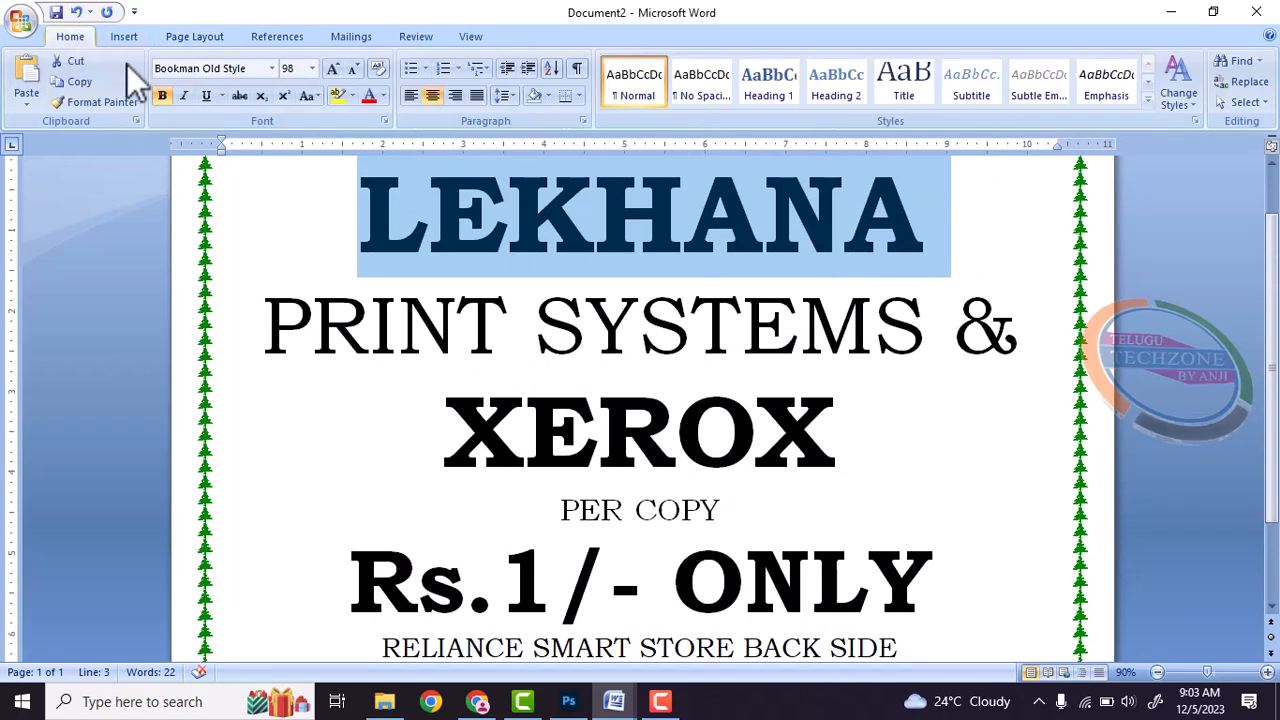
left_click(503, 230)
left_click_drag(380, 206, 944, 247)
left_click(382, 95)
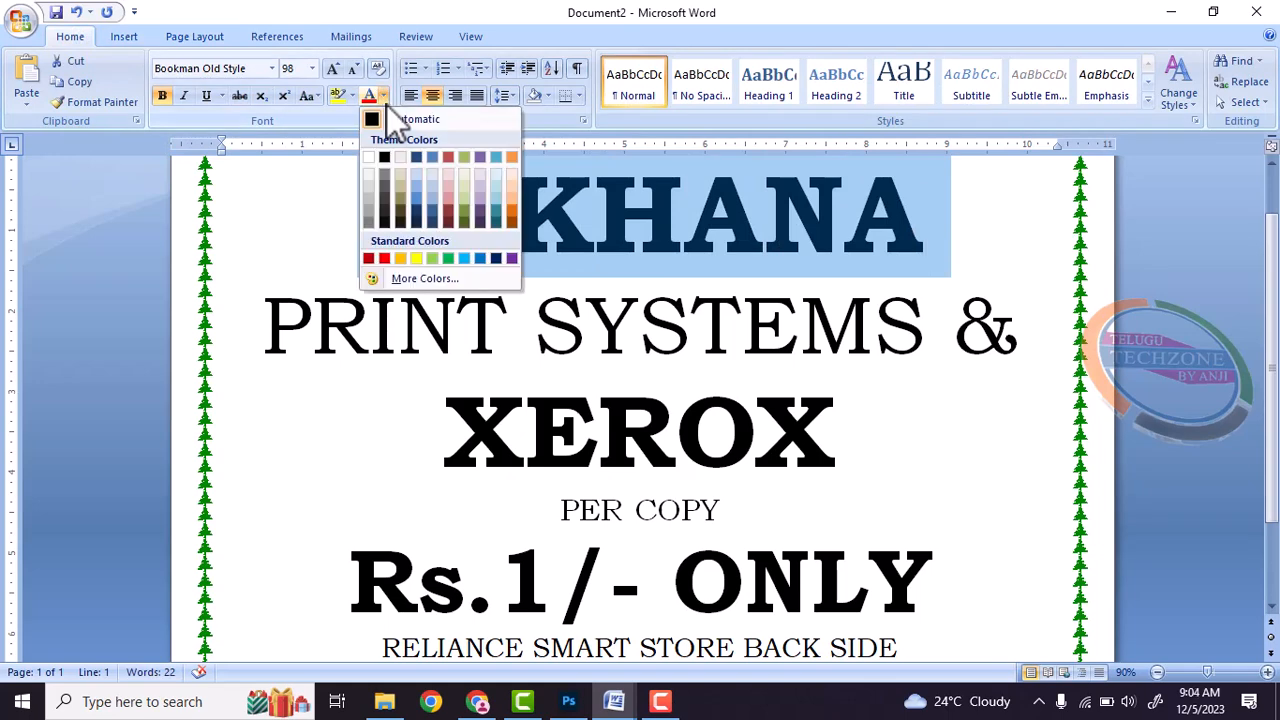
left_click(383, 258)
Step: Colour the "XEROX" line in standard purple
left_click_drag(466, 434, 806, 458)
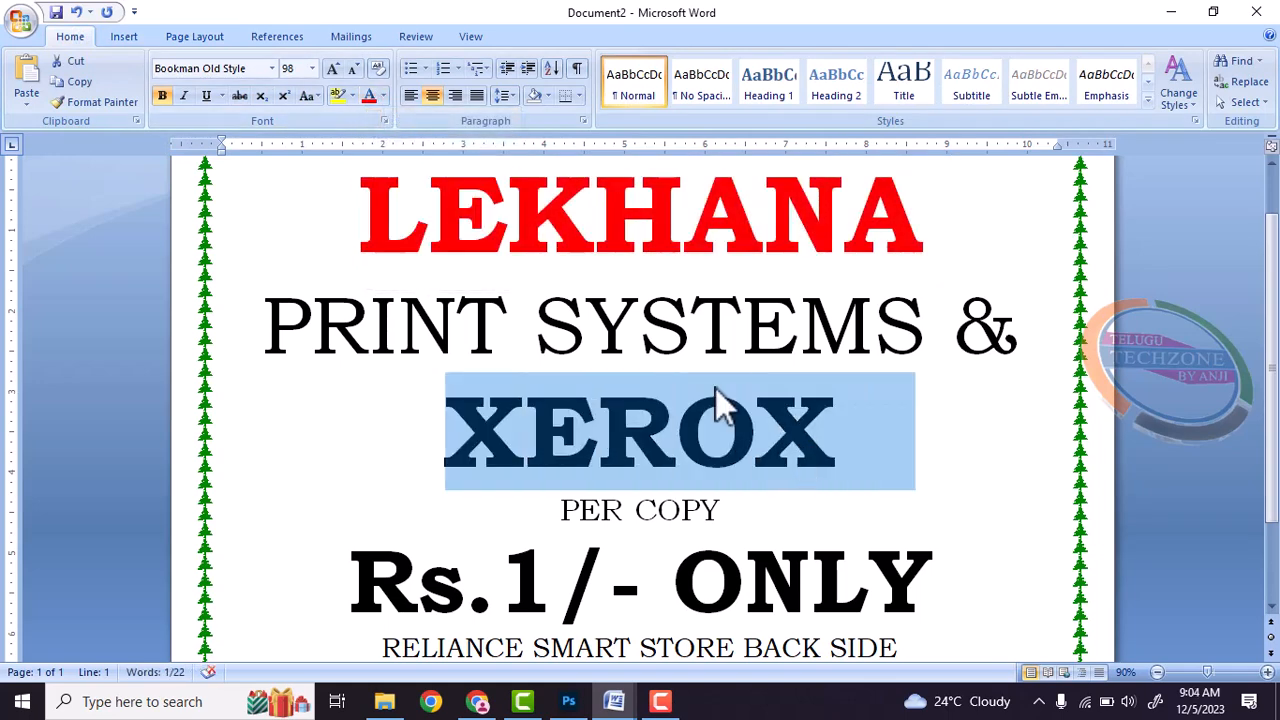
left_click(382, 95)
left_click(511, 258)
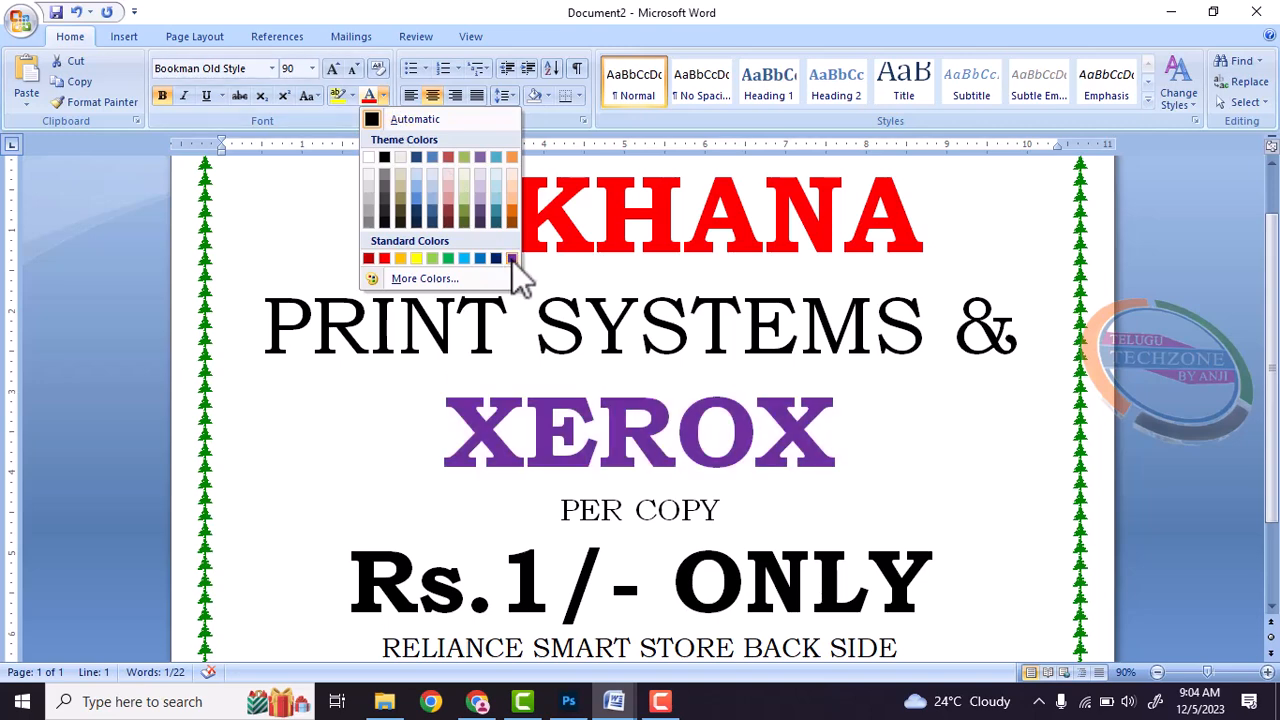
Step: Colour the "Rs.1/- ONLY" line in standard green and deselect it
scroll(481, 443, "down", 2)
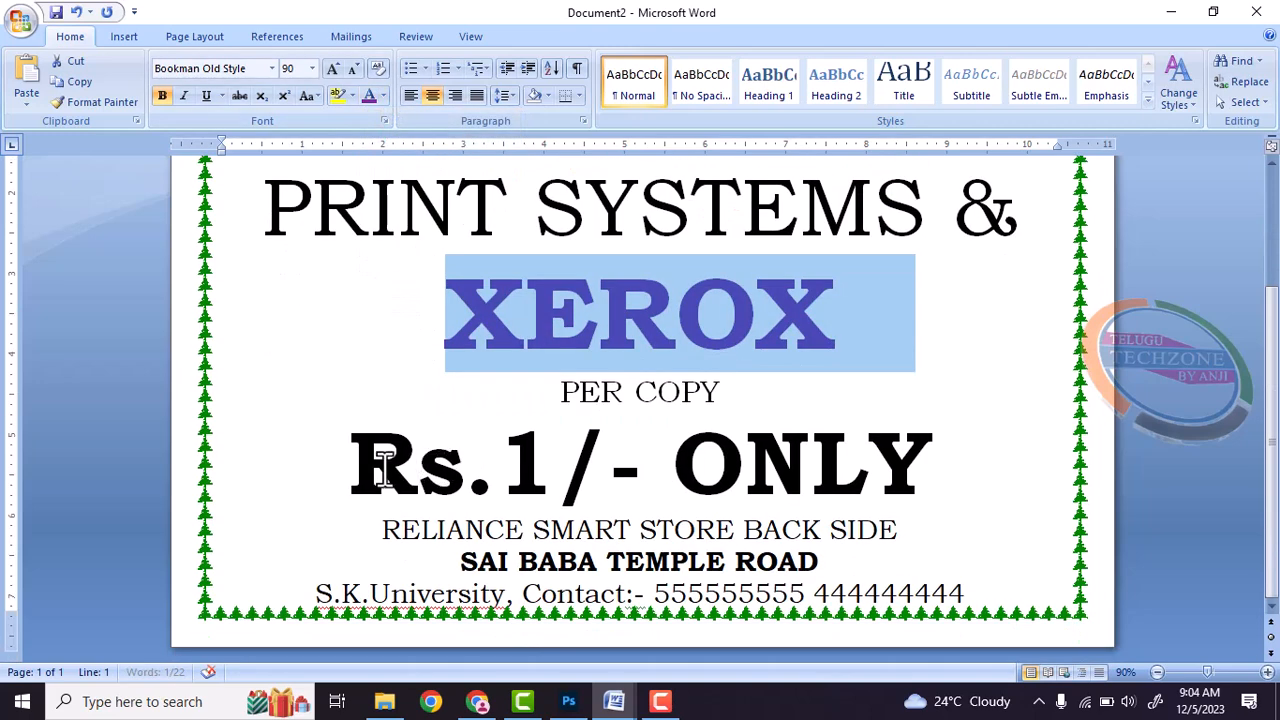
left_click_drag(386, 466, 771, 505)
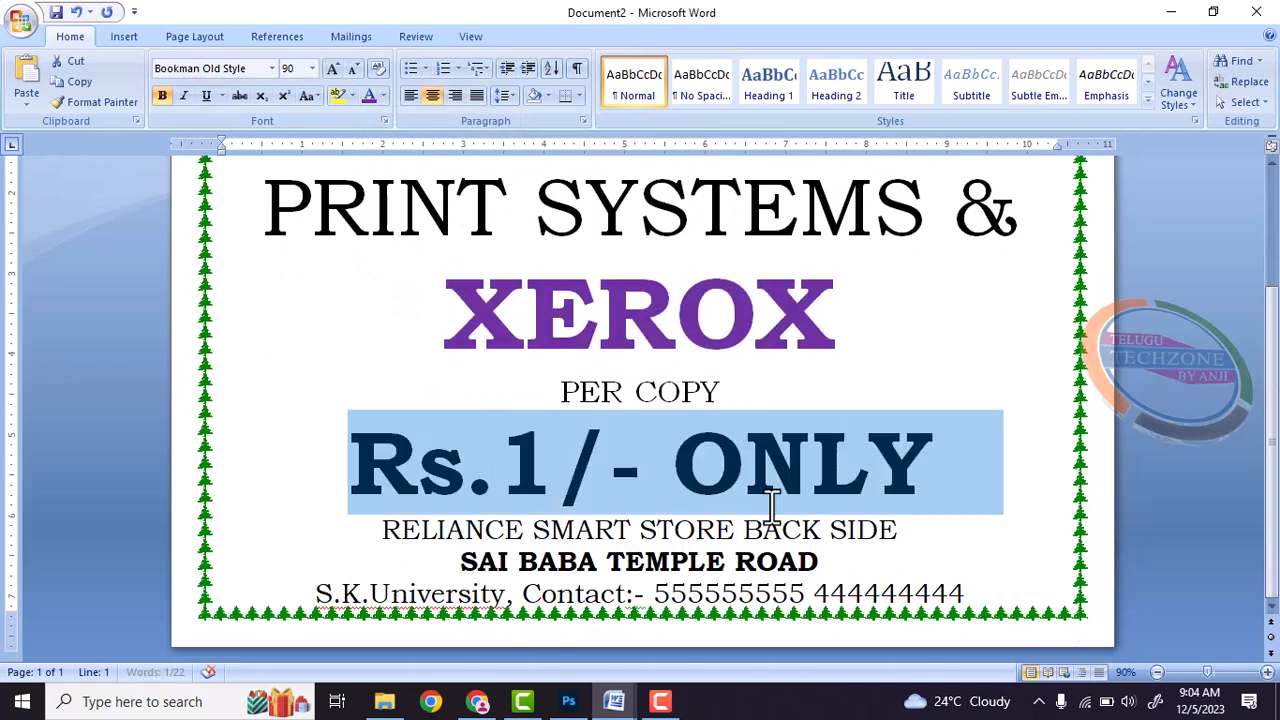
left_click(383, 95)
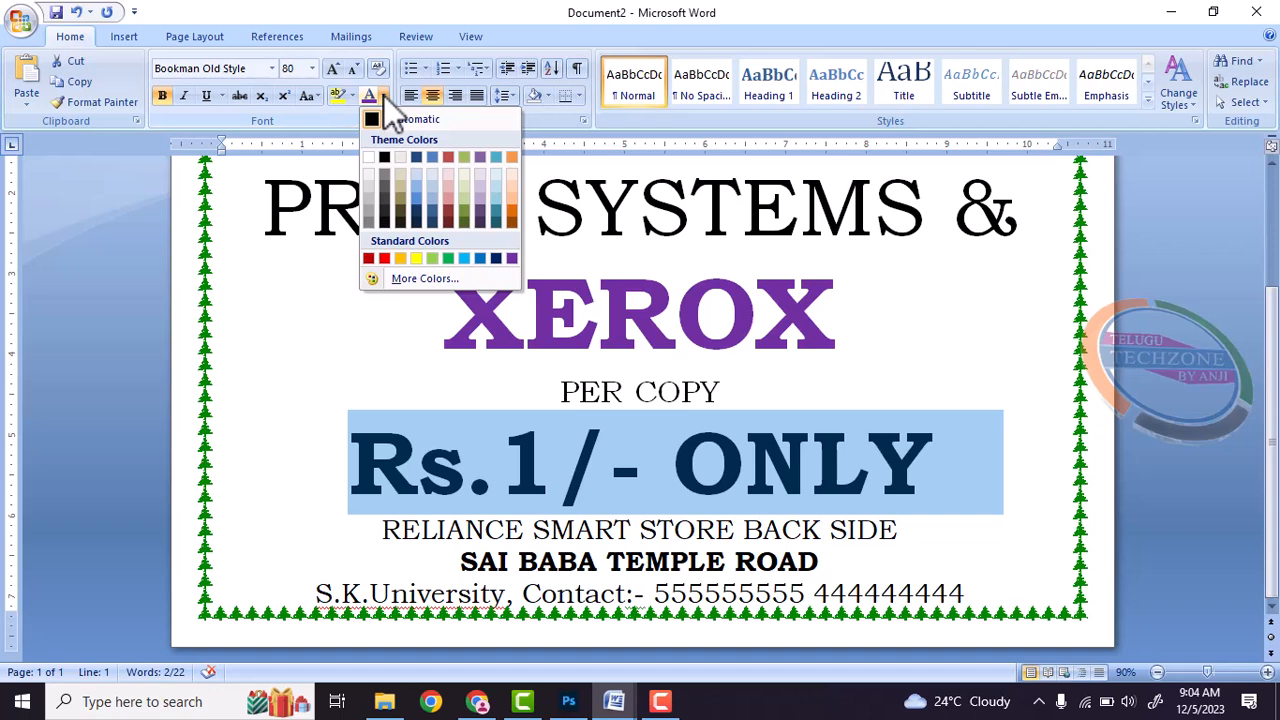
left_click(447, 258)
scroll(678, 371, "up", 3)
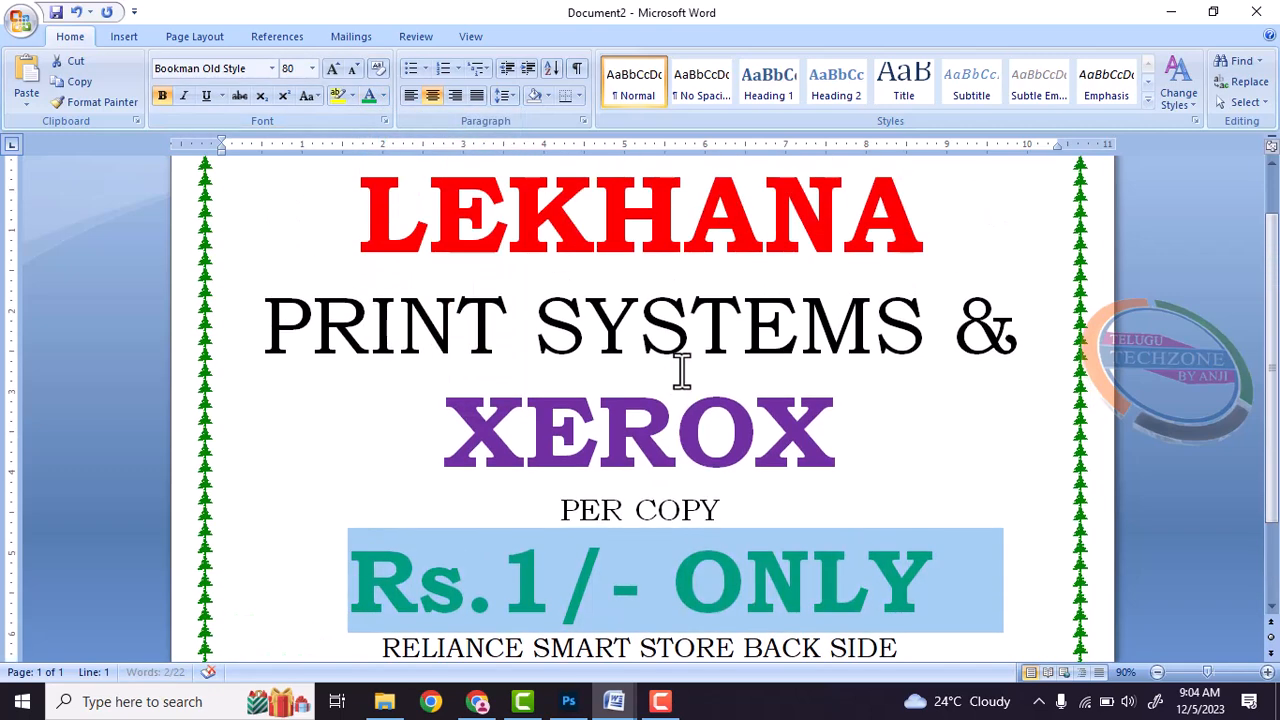
scroll(680, 365, "down", 2)
left_click(618, 282)
Step: Review the complete poster page, including its border and coloured headings, at 50% zoom
scroll(652, 335, "down", 3)
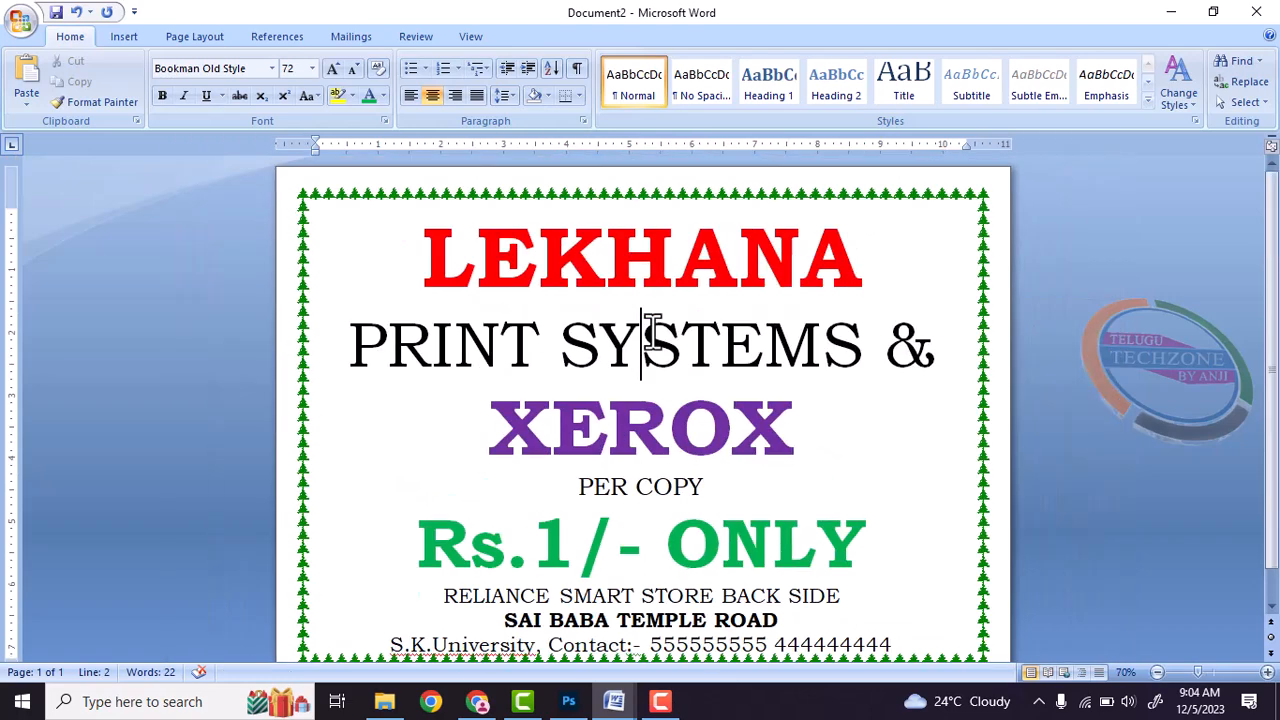
scroll(650, 330, "down", 1)
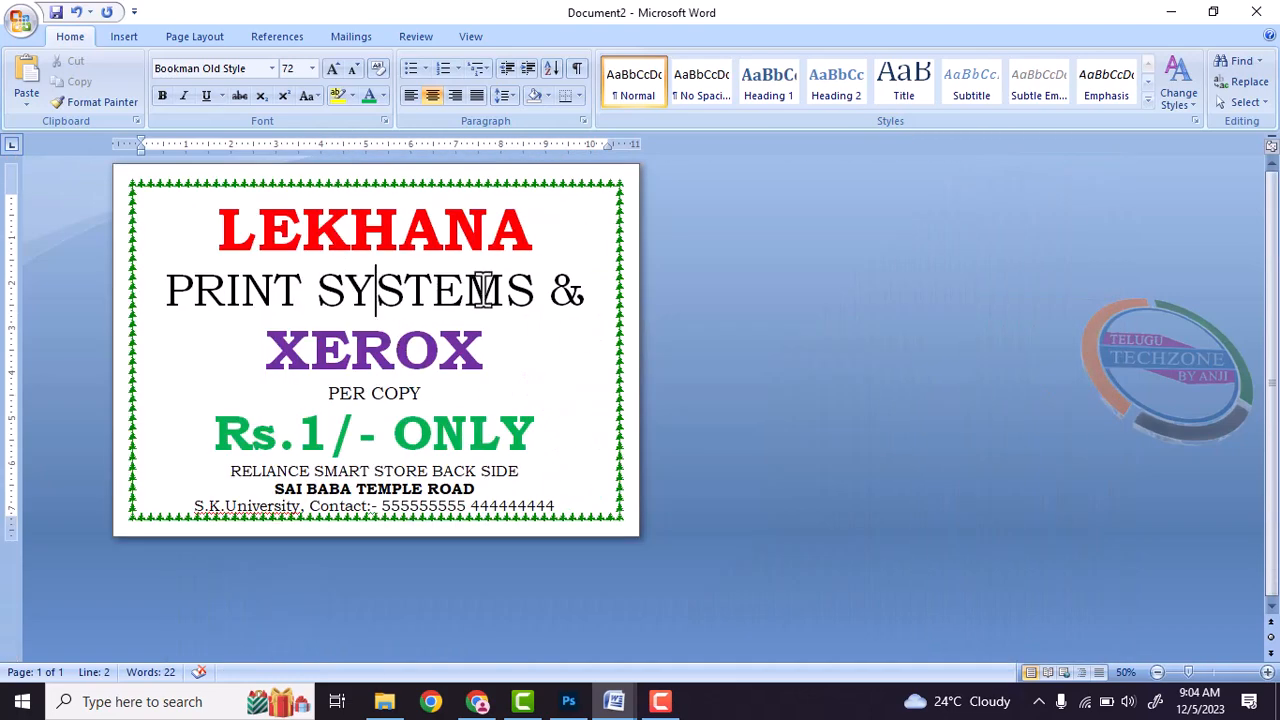
scroll(400, 375, "up", 2)
scroll(434, 371, "down", 2)
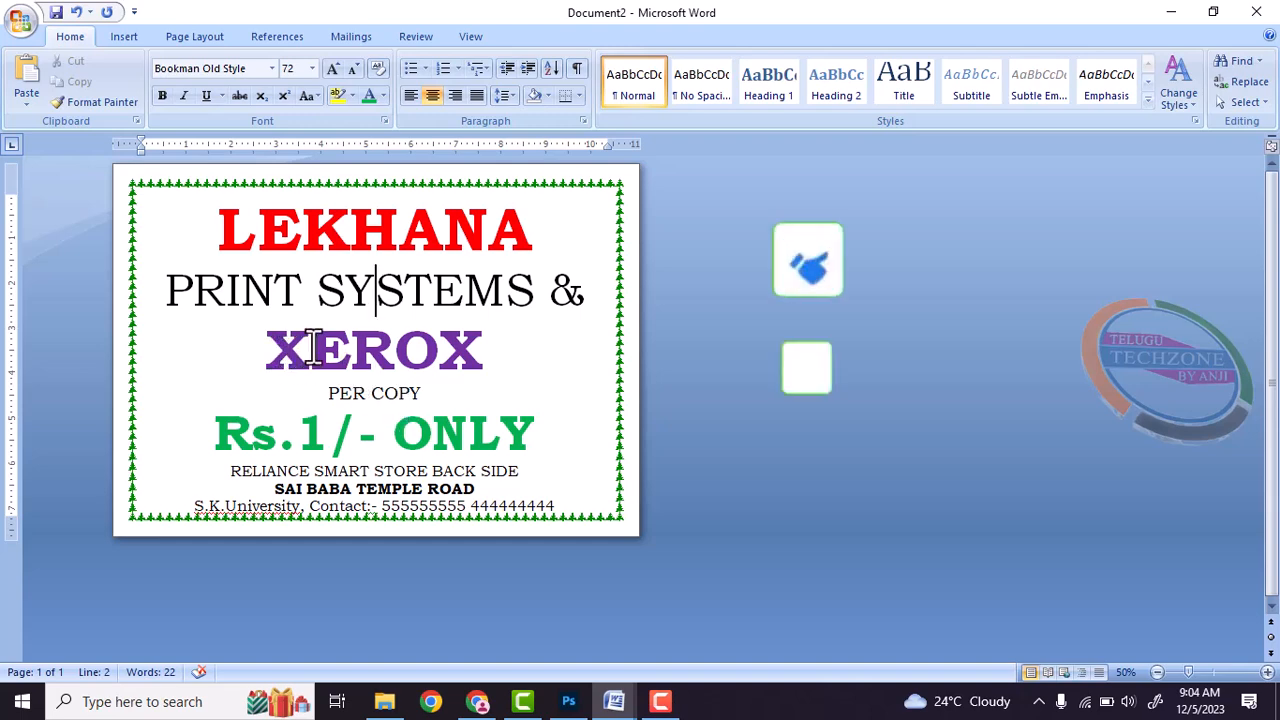
left_click(570, 348)
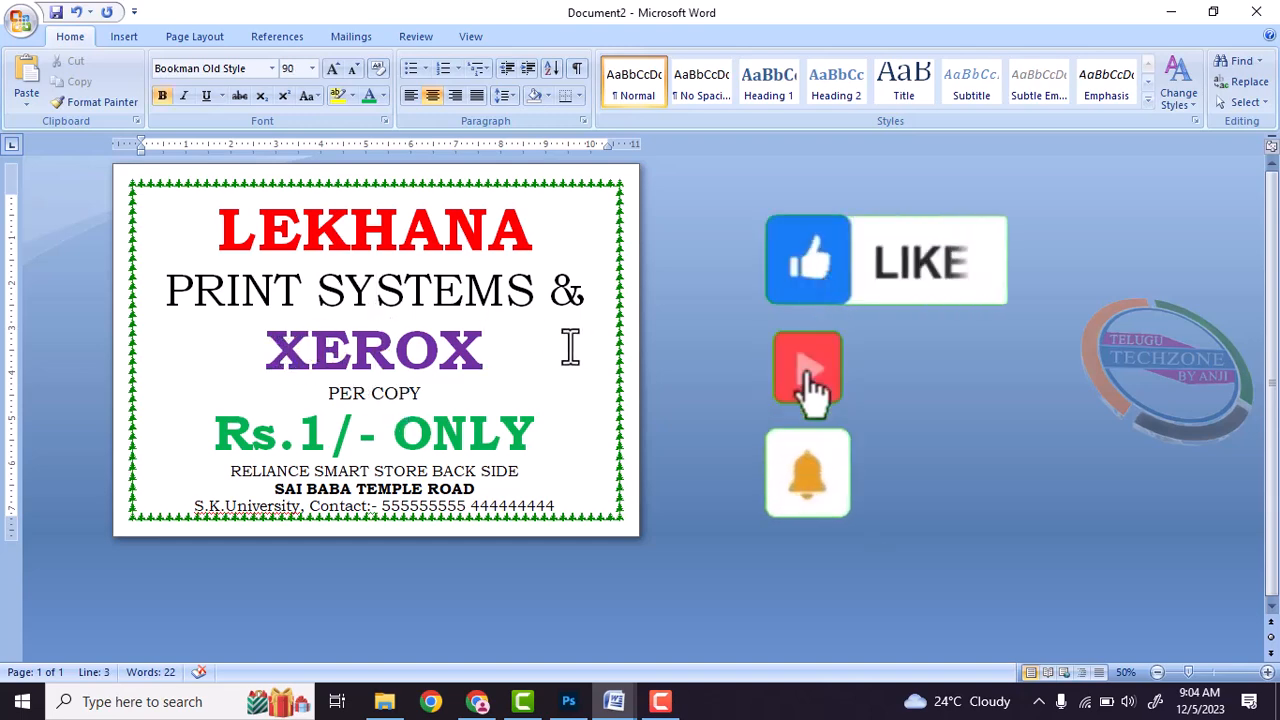